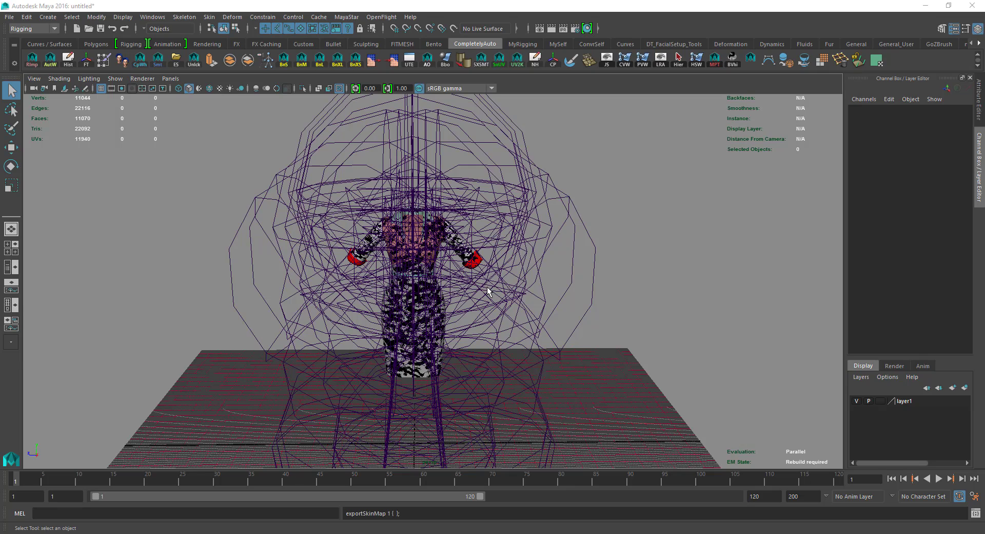
- Look over the rigged dress model and view the PinUp Girl Pencil Skirt Dress page on the Second Life Marketplace in the browser
scroll(487, 291, "up", 5)
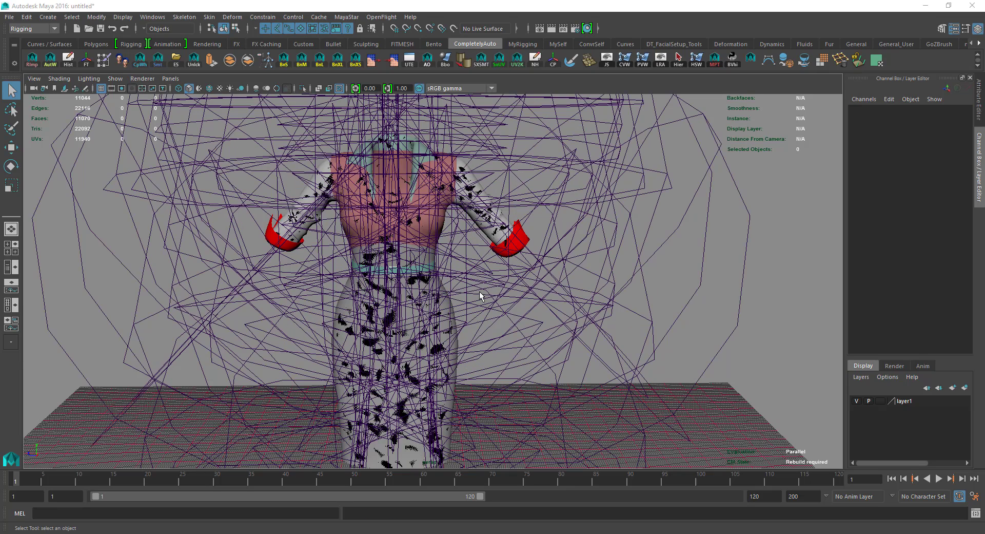
scroll(479, 291, "down", 5)
right_click_drag(475, 277, 478, 269, "alt")
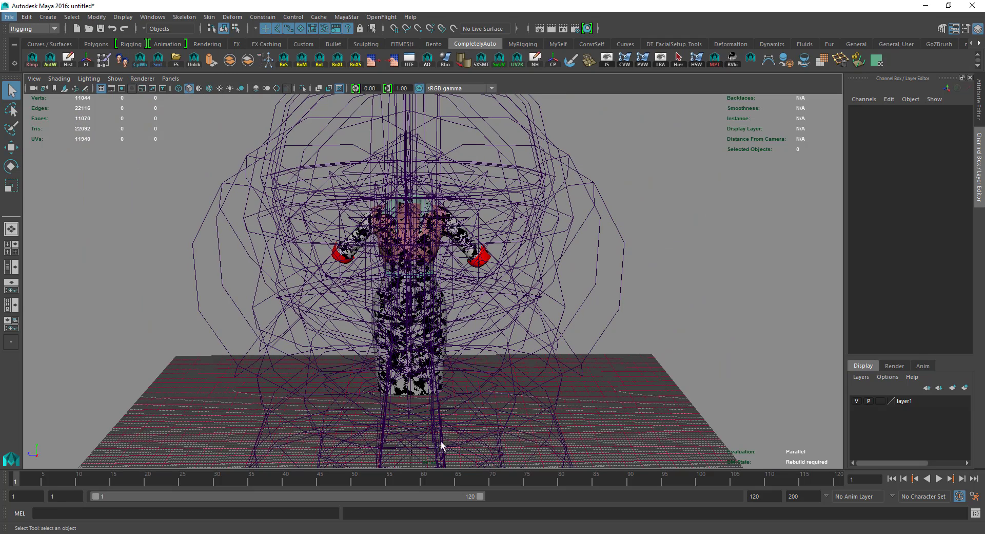
key("alt+Tab")
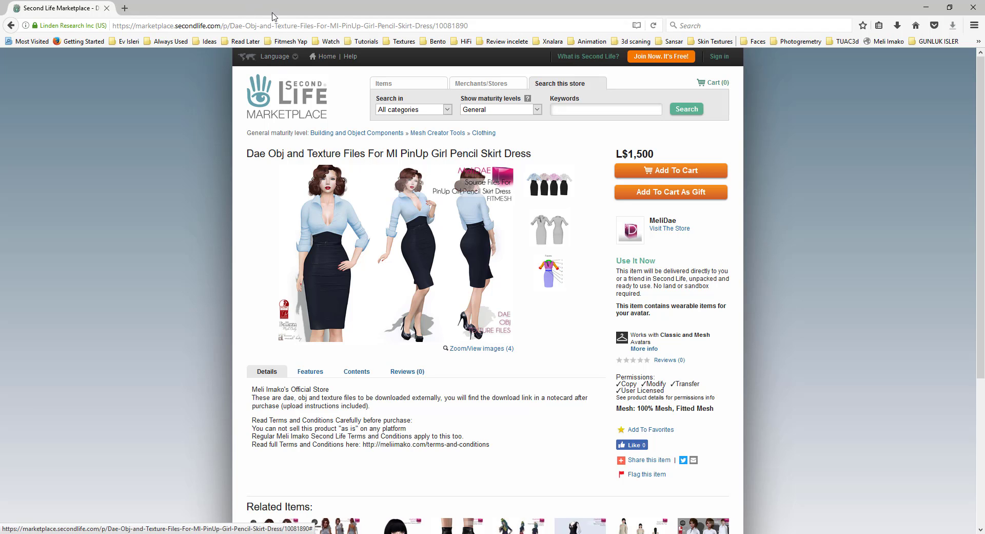
left_click(926, 7)
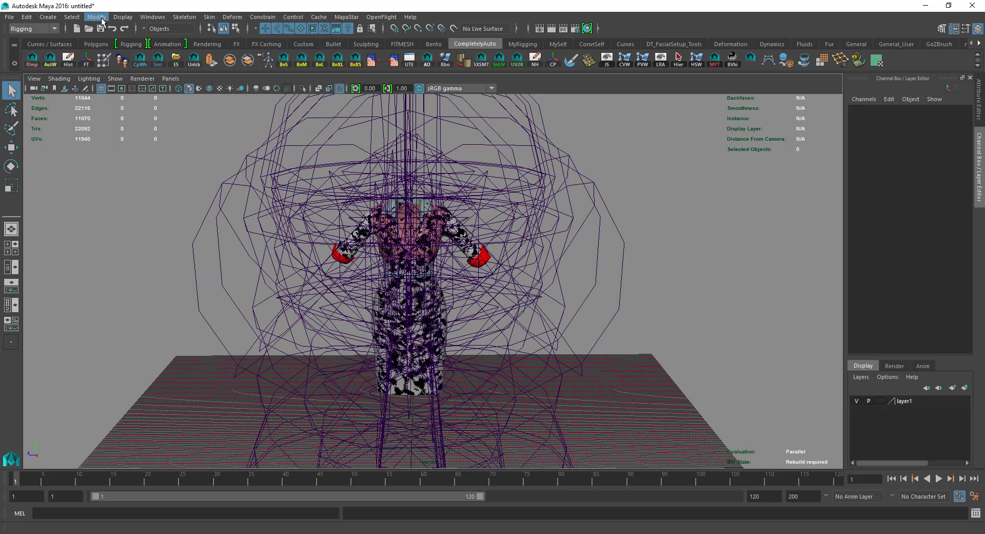
- Set the joint display size to 0.01
left_click(124, 17)
mouse_move(156, 179)
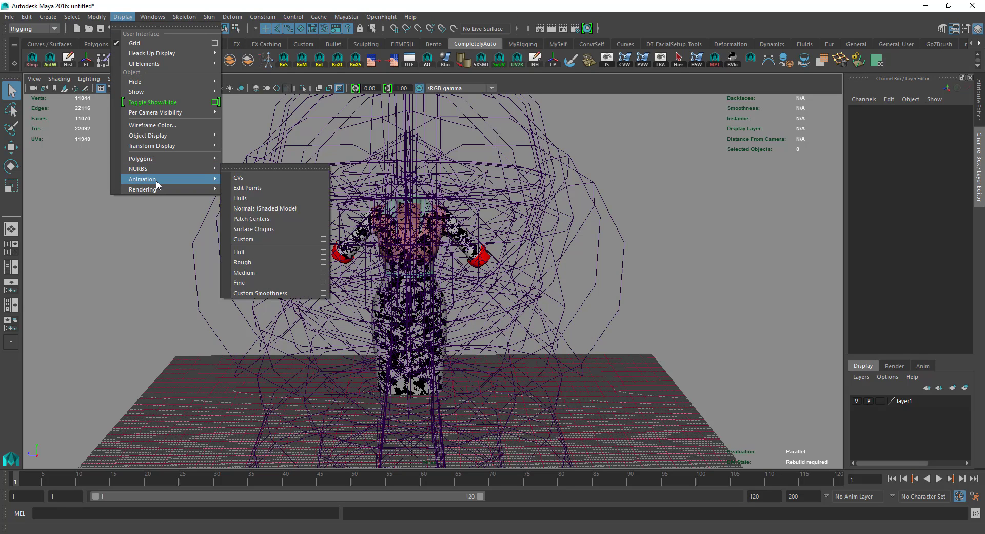
left_click(267, 211)
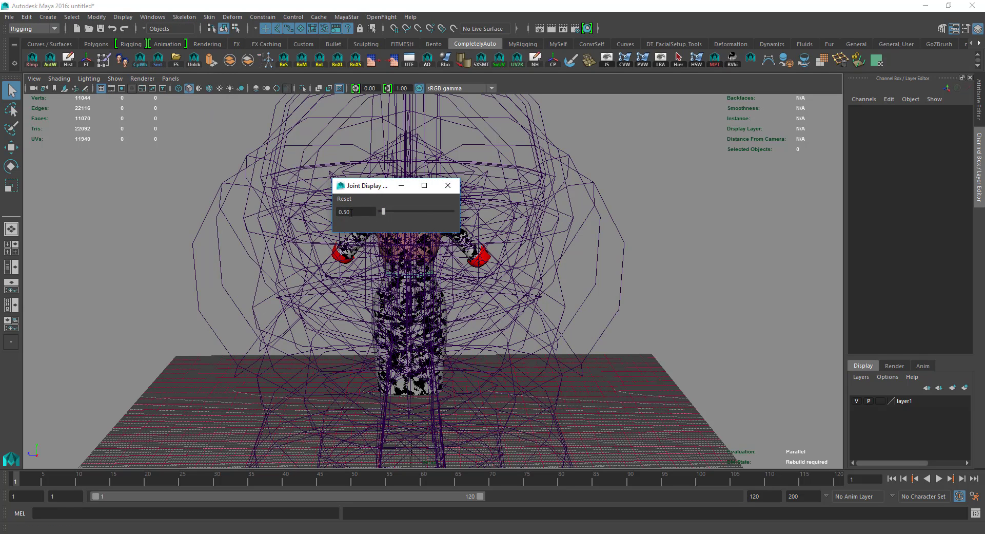
double_click(351, 212)
type("0.1")
key("Return")
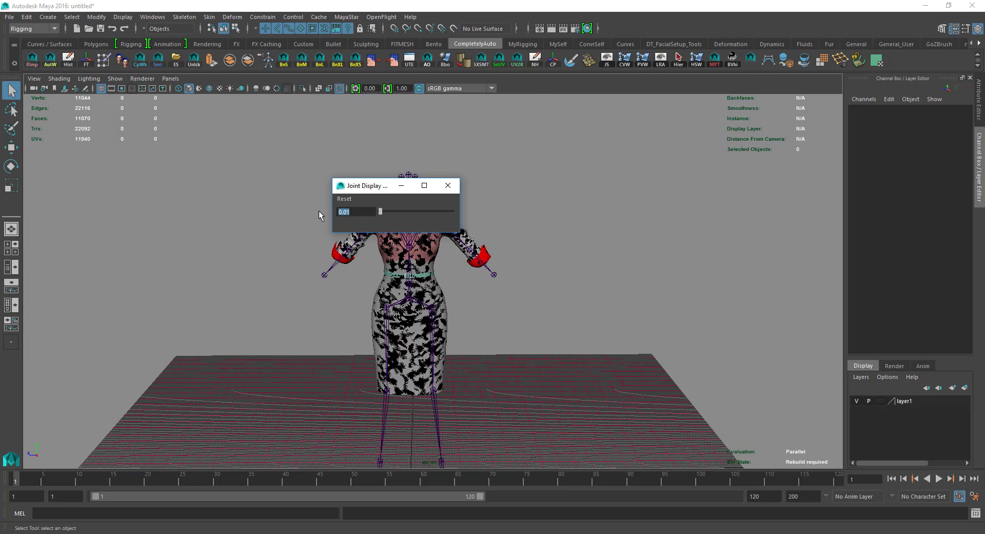
left_click(448, 186)
scroll(463, 297, "up", 3)
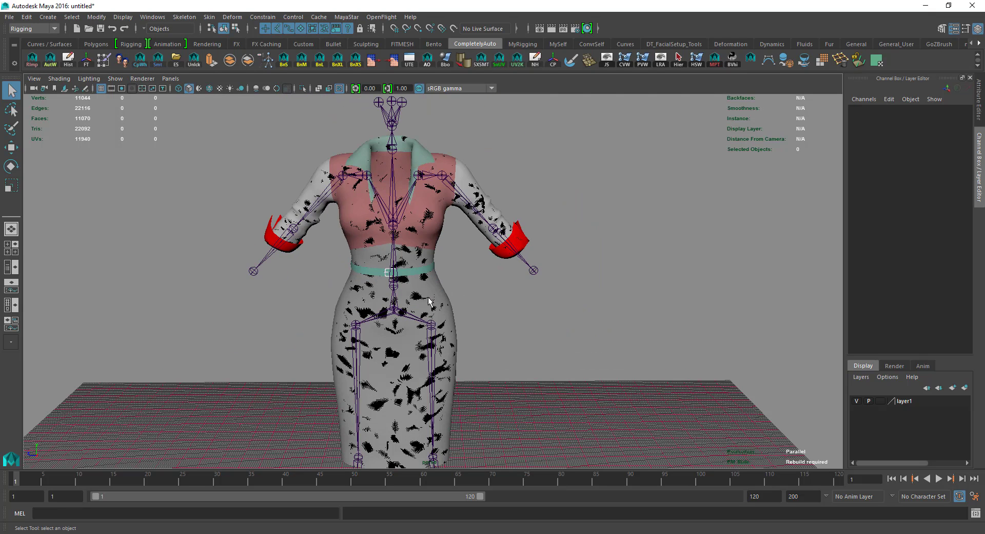
- Unbind the dress mesh from its skeleton
left_click(393, 308)
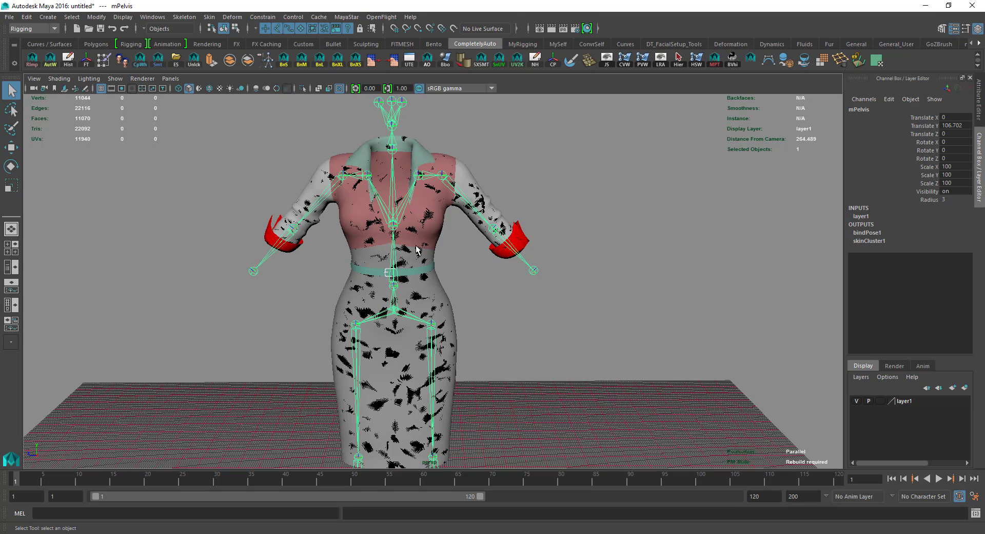
middle_click_drag(415, 245, 407, 295, "alt")
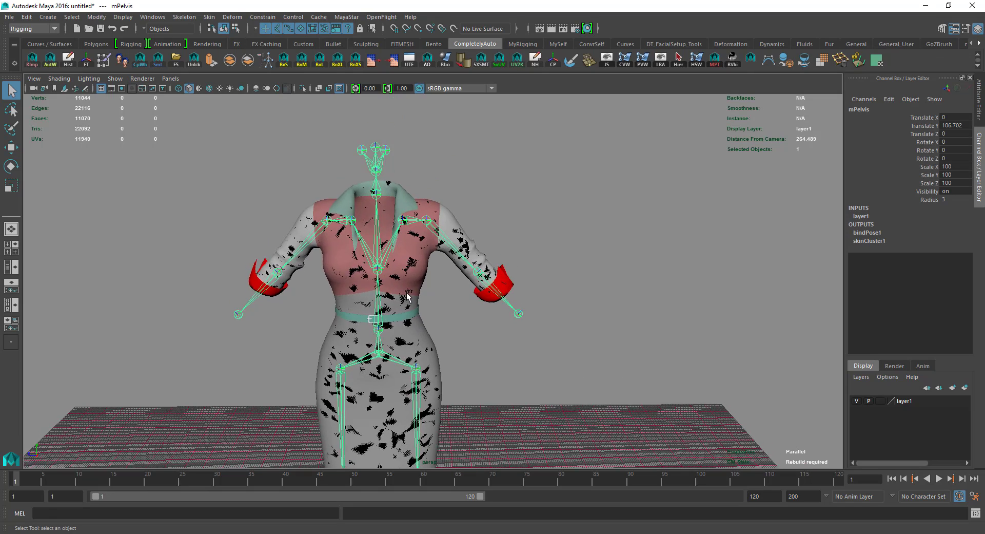
scroll(407, 294, "down", 5)
scroll(412, 294, "up", 4)
left_click(412, 295)
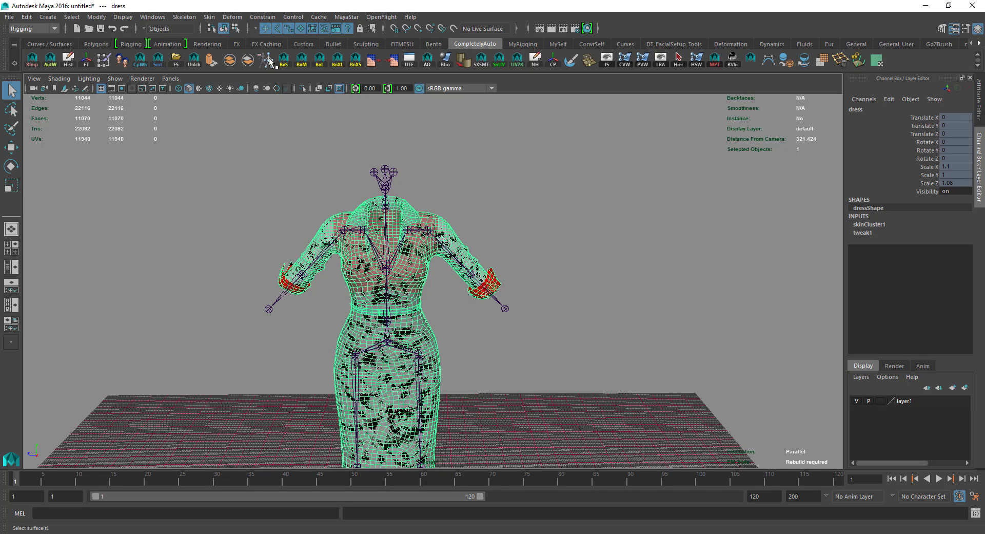
left_click(209, 17)
left_click(233, 64)
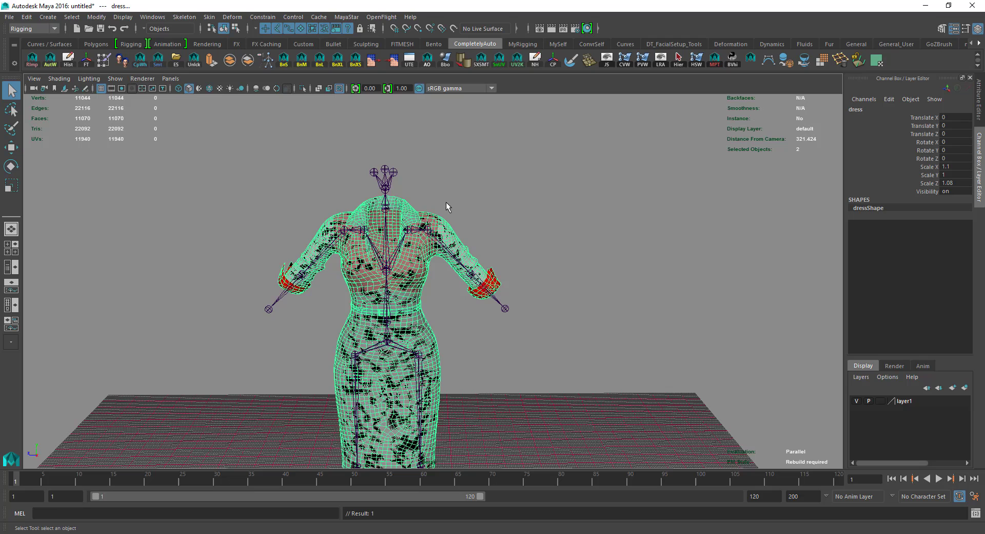
left_click(484, 242)
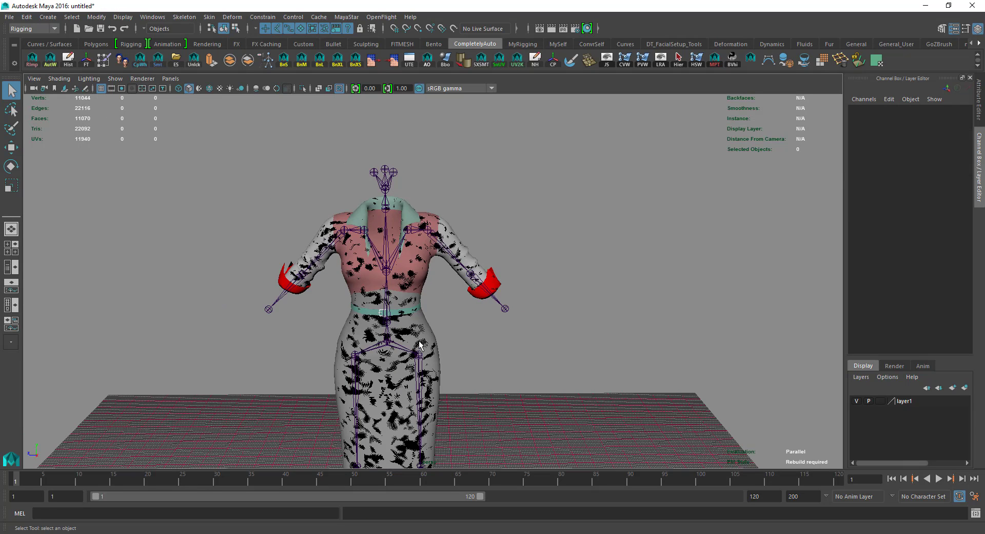
- Delete the whole skeleton by its mPelvis root joint
scroll(420, 345, "up", 2)
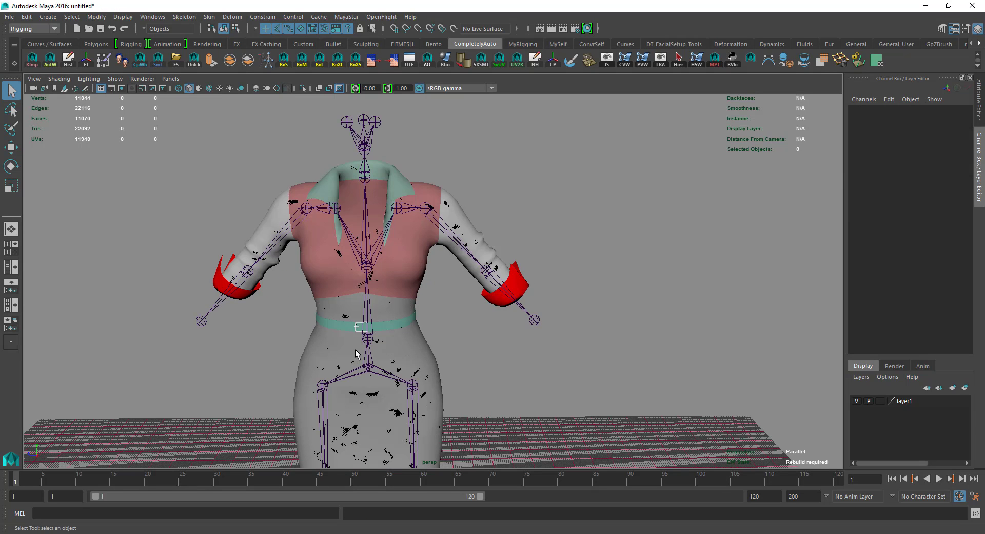
left_click(414, 398)
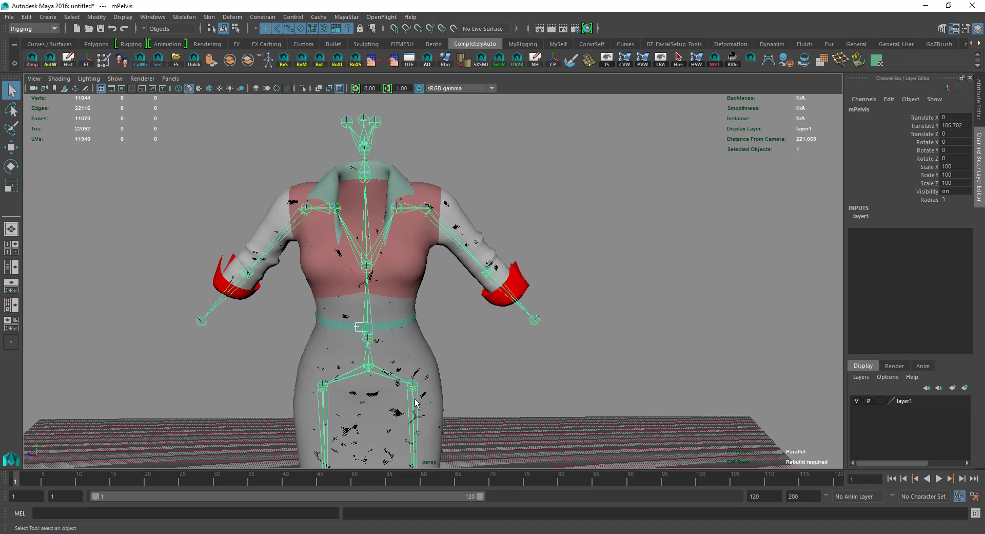
key("Delete")
- Select the dress object and assign it to a new display layer
left_click(8, 267)
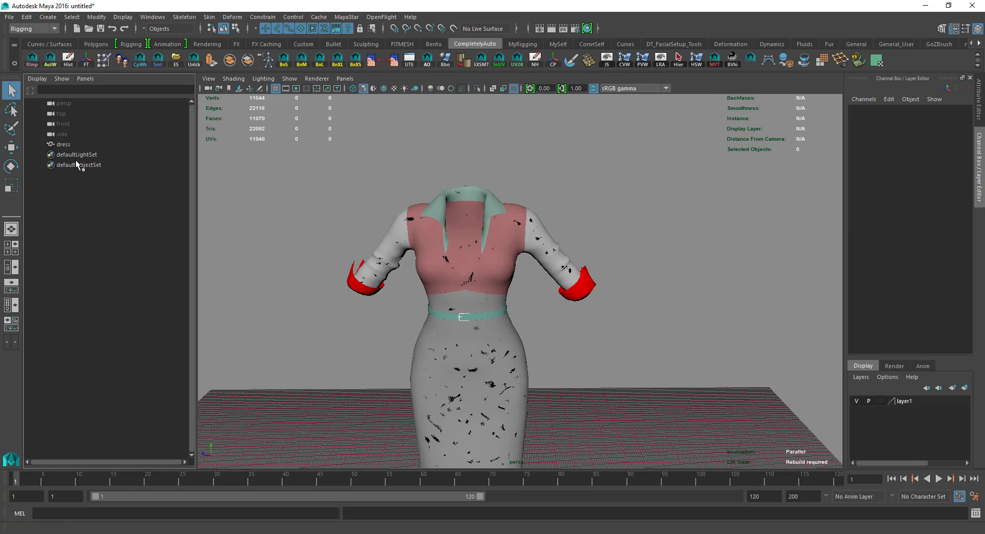
left_click(64, 144)
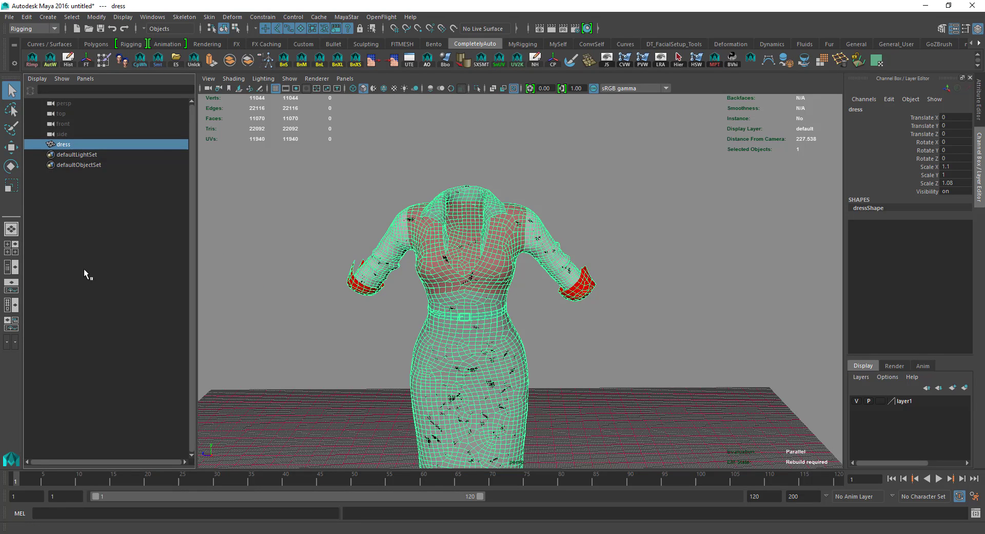
left_click(11, 228)
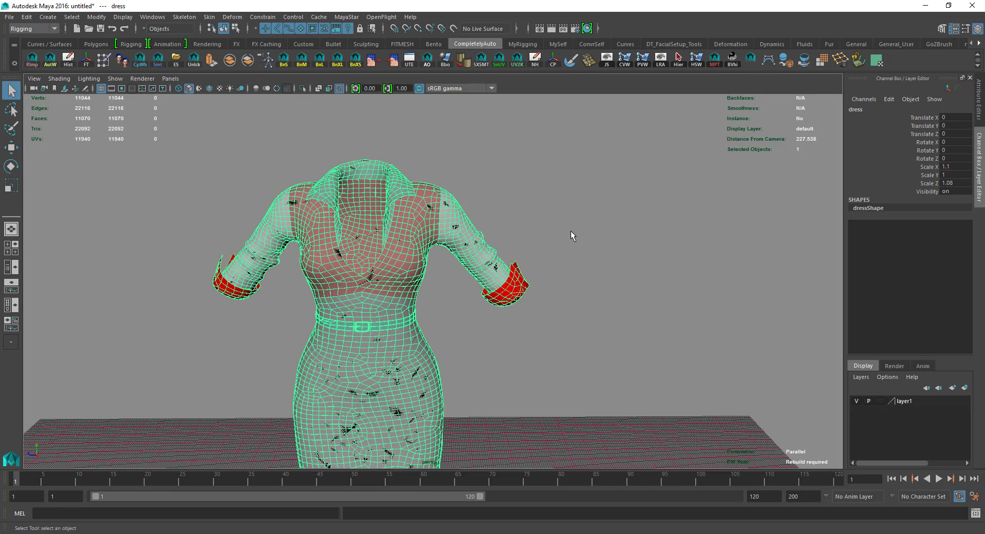
scroll(570, 224, "up", 3)
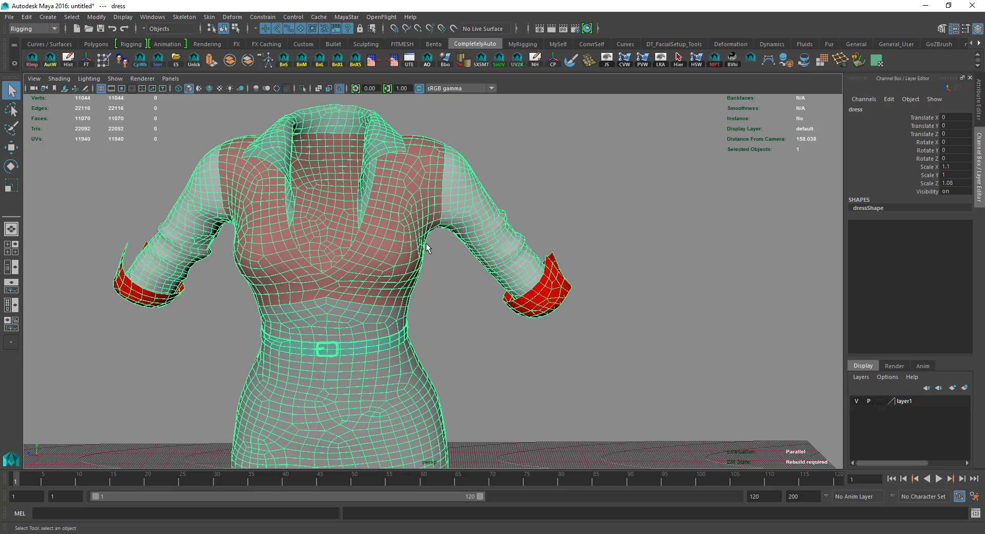
mouse_move(404, 226)
left_mouse_down("alt")
mouse_move(384, 234)
mouse_move(407, 232)
left_mouse_up("alt")
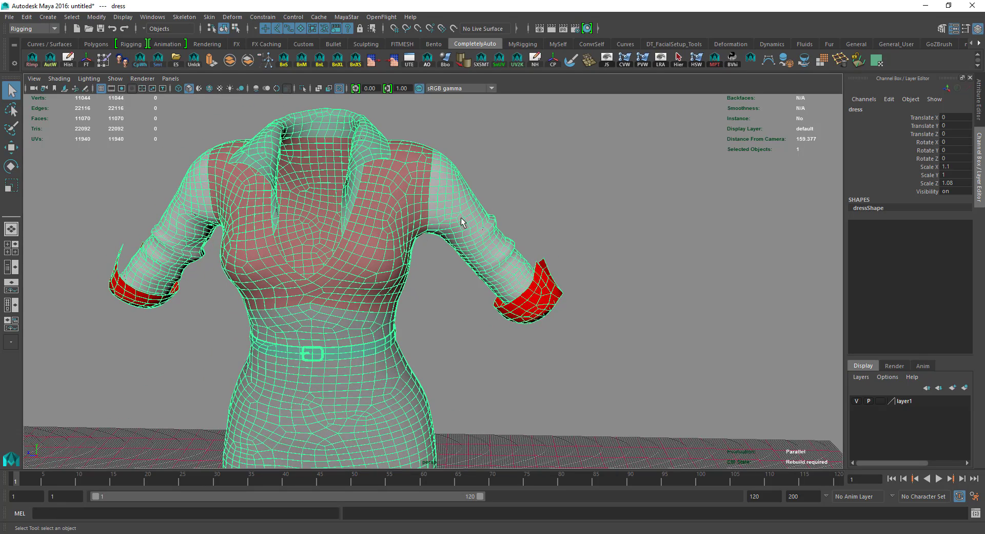
left_click(964, 389)
left_click(858, 400)
left_click(858, 401)
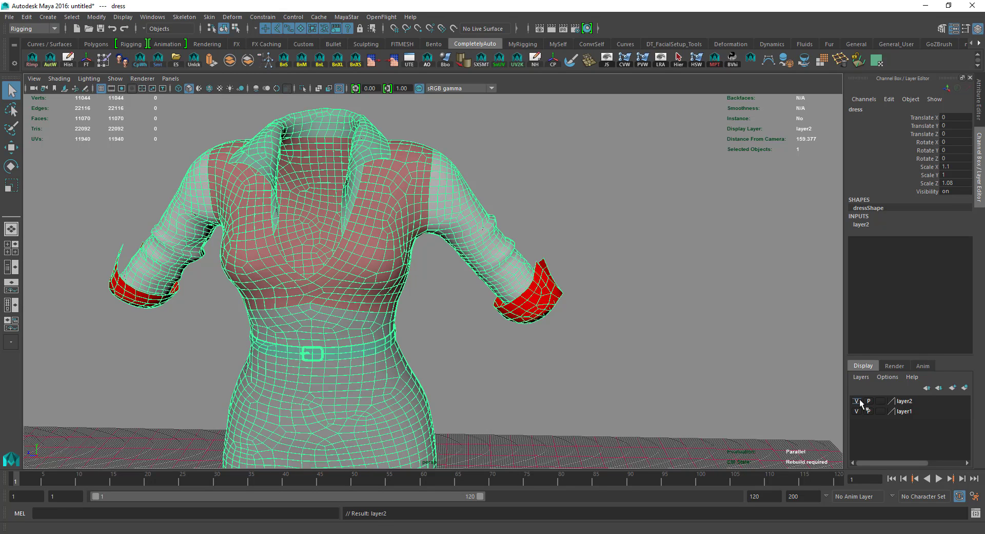
- Make the dress a live surface and activate the Quad Draw tool
left_click(453, 29)
middle_click_drag(366, 251, 400, 269, "alt")
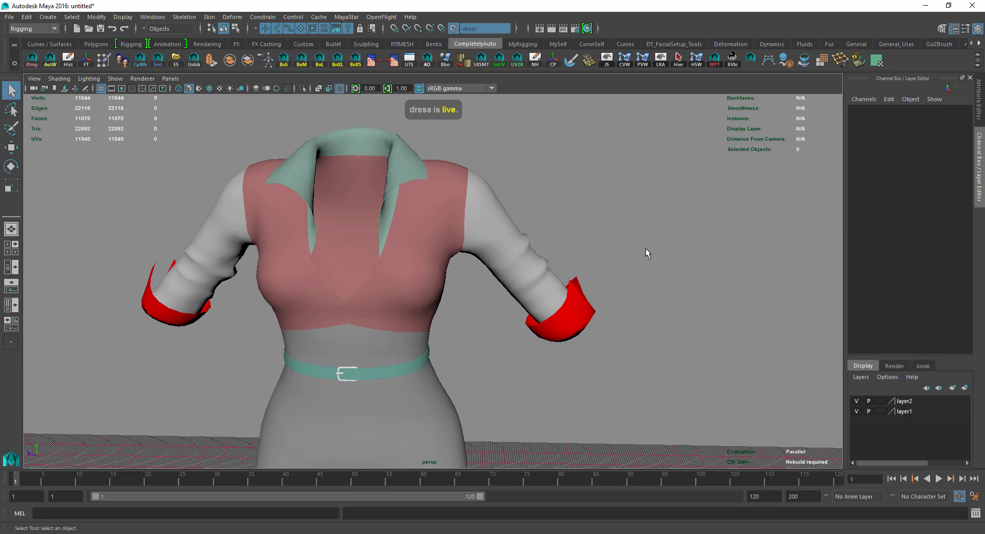
left_click(942, 29)
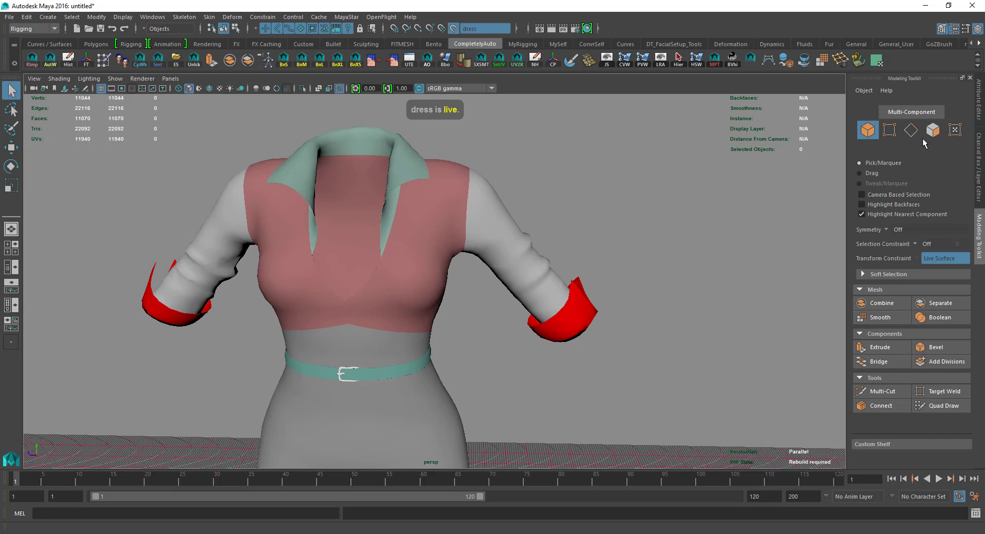
left_click(934, 406)
- Place five Quad Draw dots on the bodice over the wearer's left bust
scroll(424, 273, "up", 4)
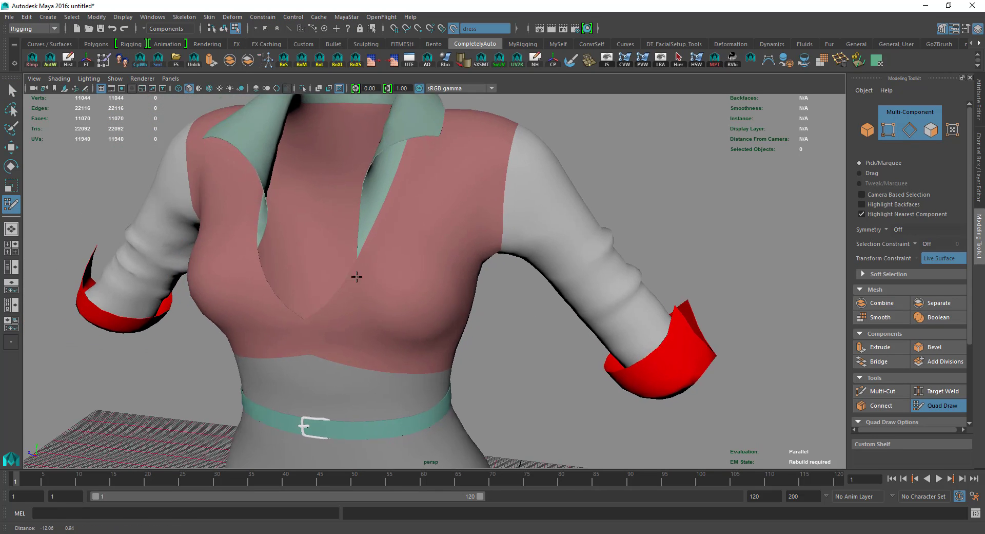
middle_click_drag(357, 277, 334, 268, "alt")
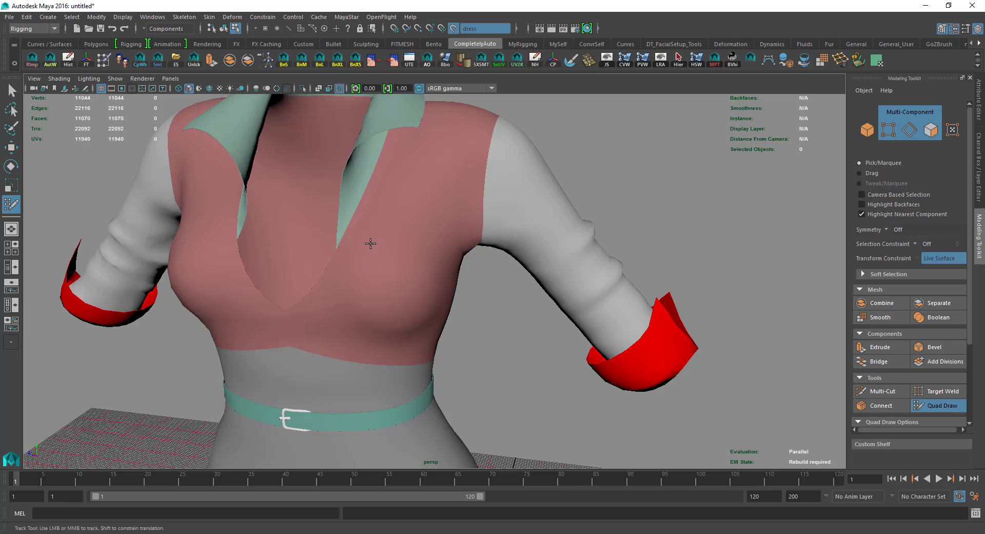
scroll(367, 236, "up", 2)
left_click(360, 224)
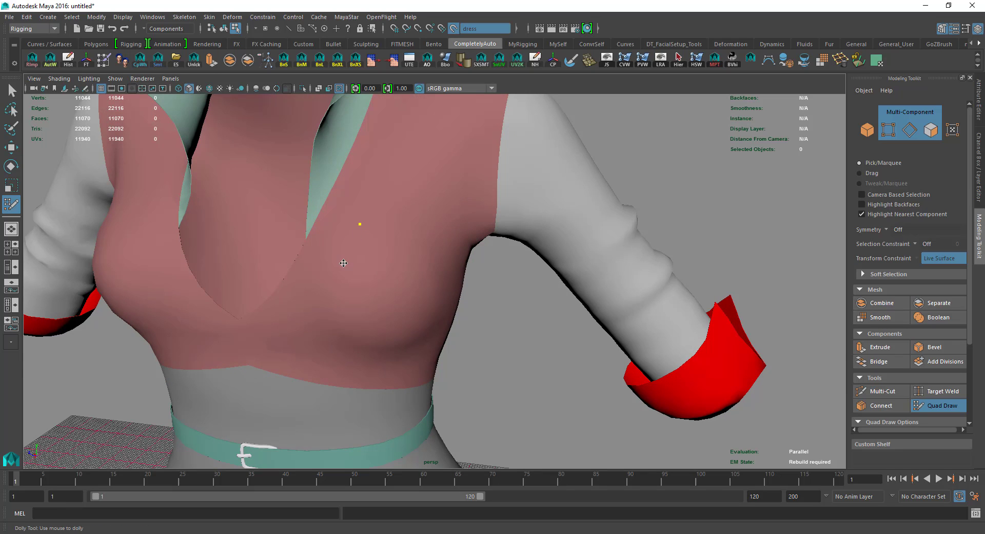
left_click(351, 268)
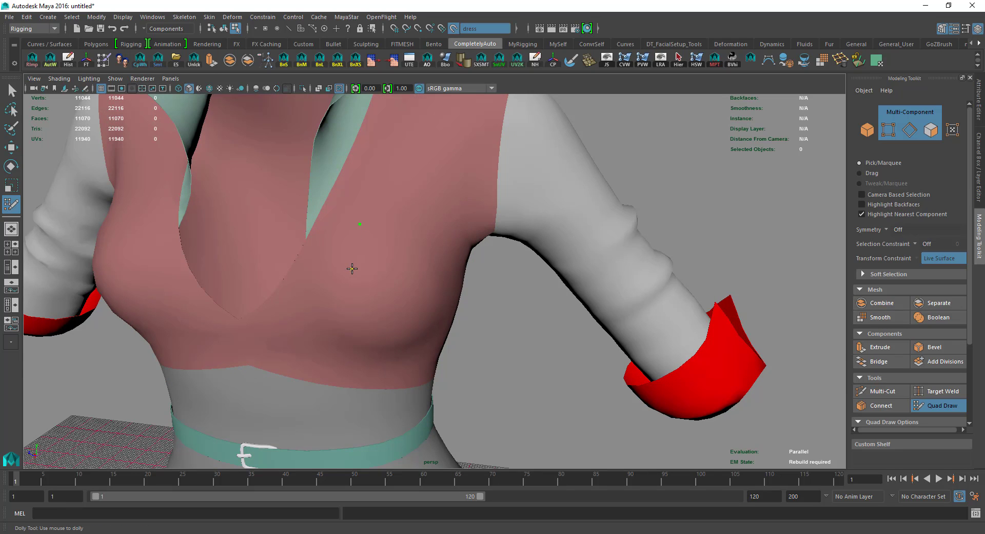
left_click(381, 306)
left_click_drag(391, 282, 352, 281, "alt")
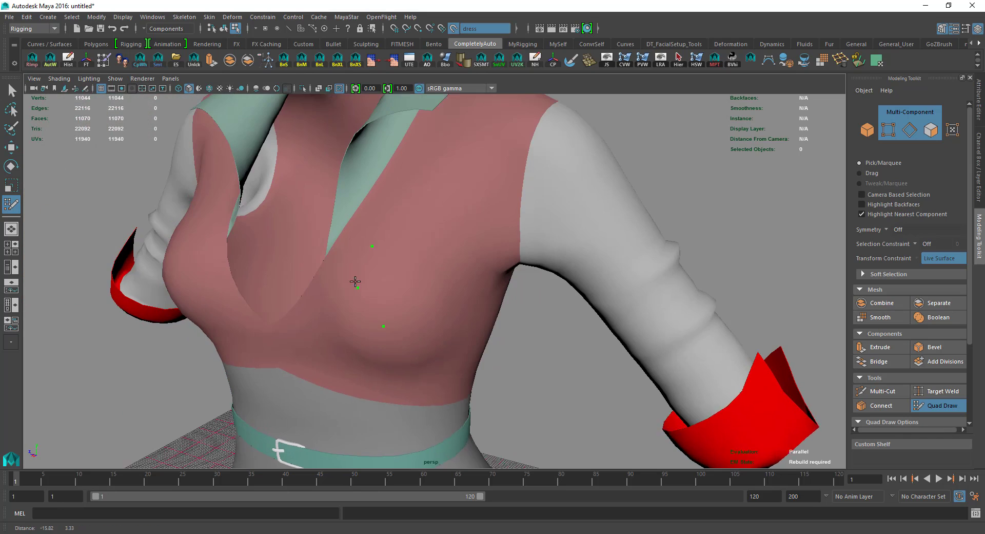
middle_click_drag(352, 282, 433, 304, "alt")
left_click(447, 314)
left_click(467, 260)
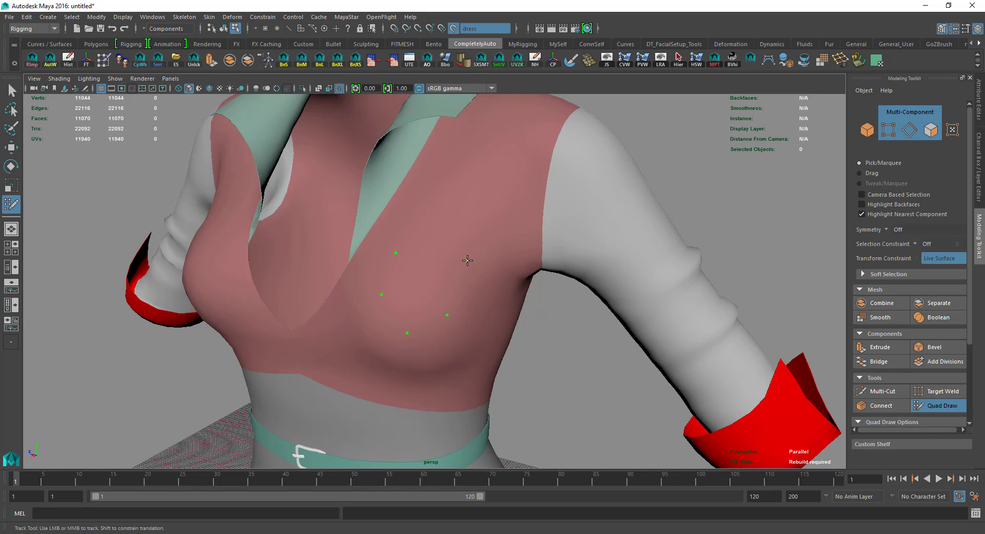
- Fill the dots with a quad and a triangle below it, and insert an edge loop through the quad
left_click(429, 273, "shift")
left_click(415, 284, "ctrl")
left_click(410, 320, "shift")
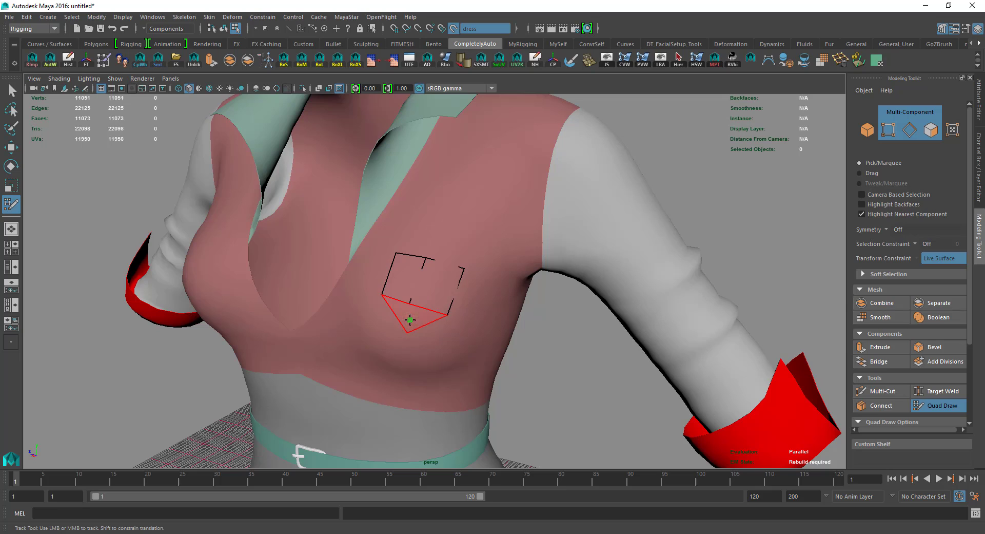
- Insert further edge loops through the patch on the bust to subdivide its faces
scroll(411, 322, "up", 5)
left_click_drag(378, 317, 365, 312)
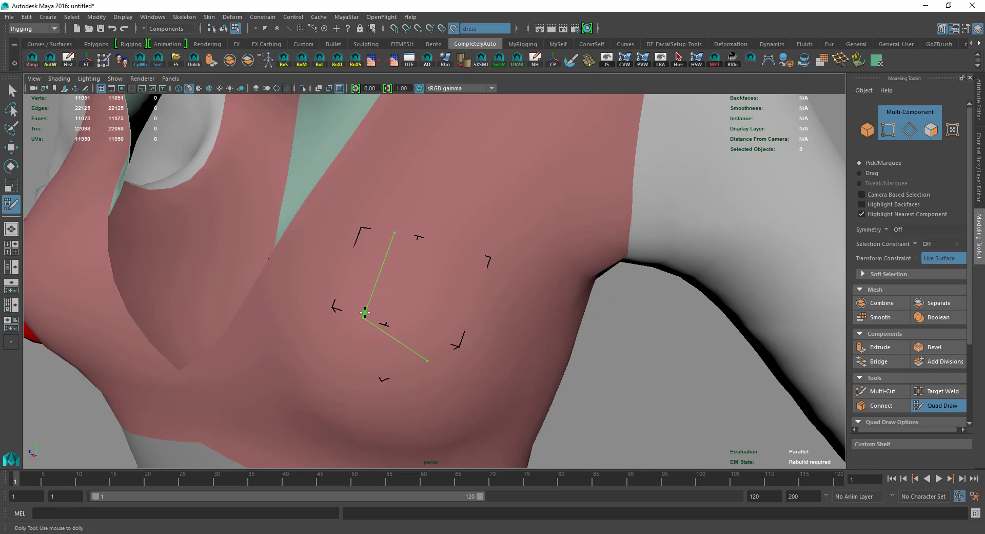
left_click(365, 312, "ctrl")
left_click(420, 334, "ctrl")
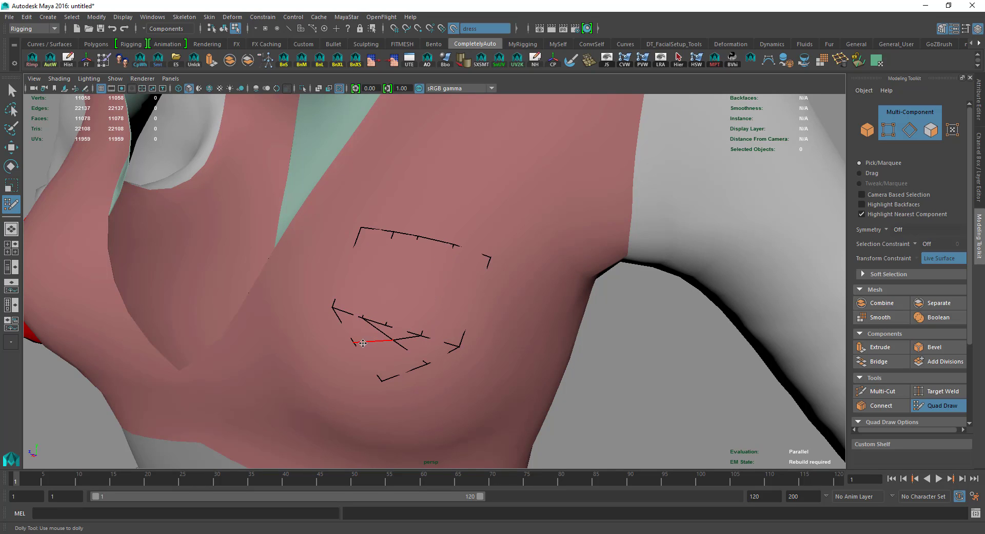
- Move the patch's lower vertices into a rounded outline and relax the mesh over the bust
left_click_drag(352, 343, 340, 344)
mouse_move(431, 363)
left_mouse_down()
mouse_move(430, 379)
mouse_move(375, 371)
mouse_move(429, 357)
mouse_move(424, 336)
left_mouse_up()
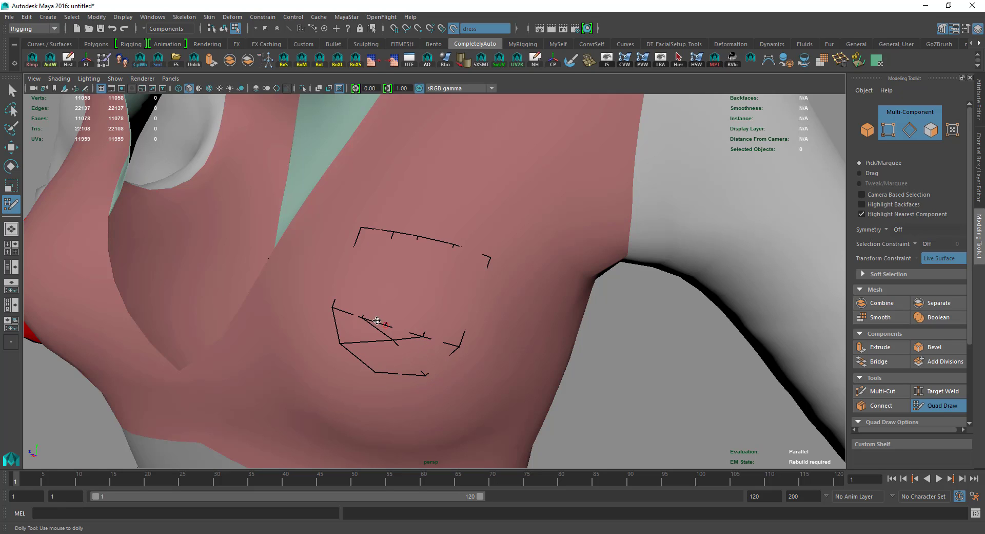
mouse_move(367, 310)
left_mouse_down("shift")
mouse_move(405, 325)
mouse_move(433, 316)
mouse_move(395, 297)
mouse_move(401, 282)
left_mouse_up("shift")
scroll(420, 302, "down", 5)
left_click_drag(423, 313, 390, 307, "alt")
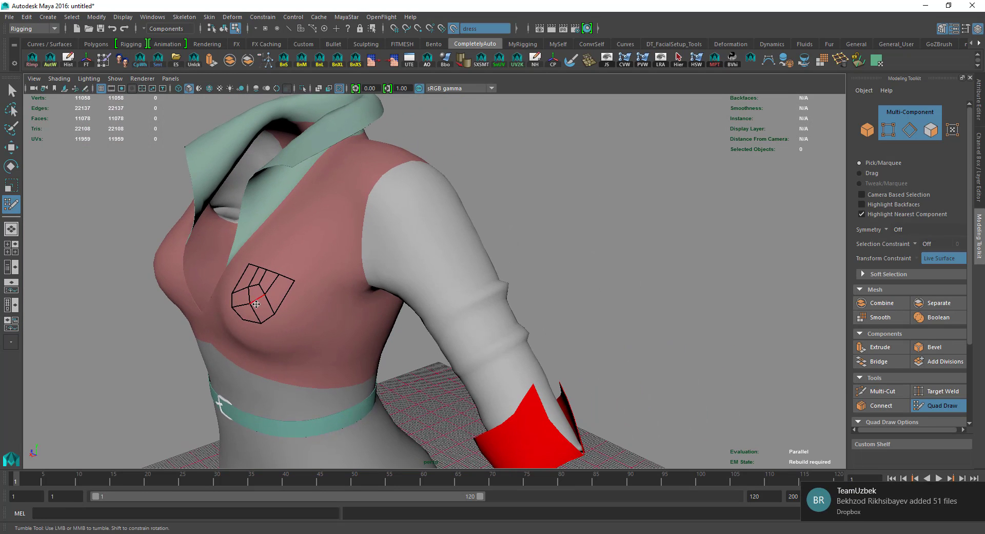
scroll(329, 310, "up", 5)
scroll(391, 318, "down", 2)
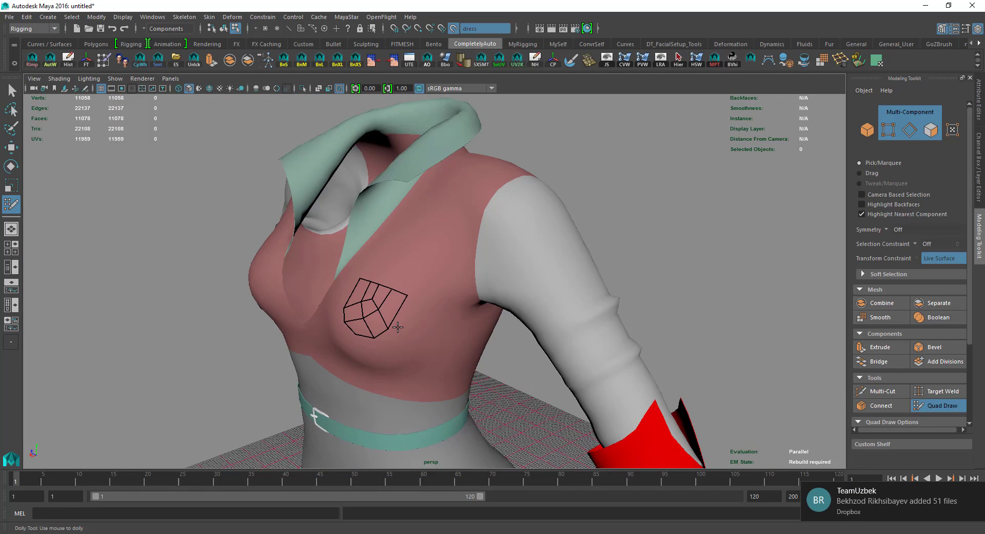
- Leave Quad Draw and smooth the whole patch on the wearer's left bust with 1 division
scroll(399, 327, "up", 2)
middle_click_drag(373, 314, 428, 307, "alt")
scroll(448, 301, "up", 2)
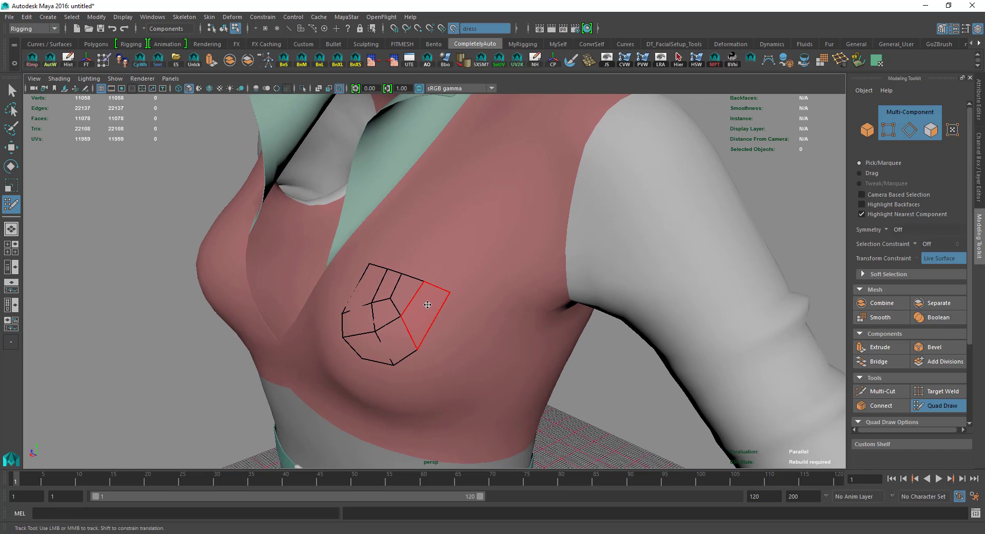
left_click(412, 305, "ctrl+shift")
key("w")
key("F8")
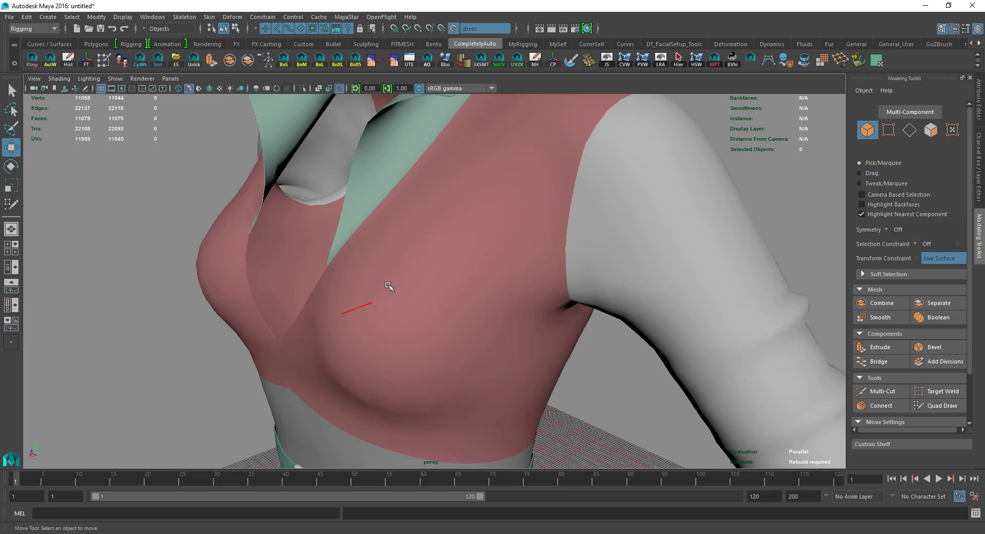
scroll(388, 307, "down", 5)
left_click_drag(387, 306, 645, 323, "alt")
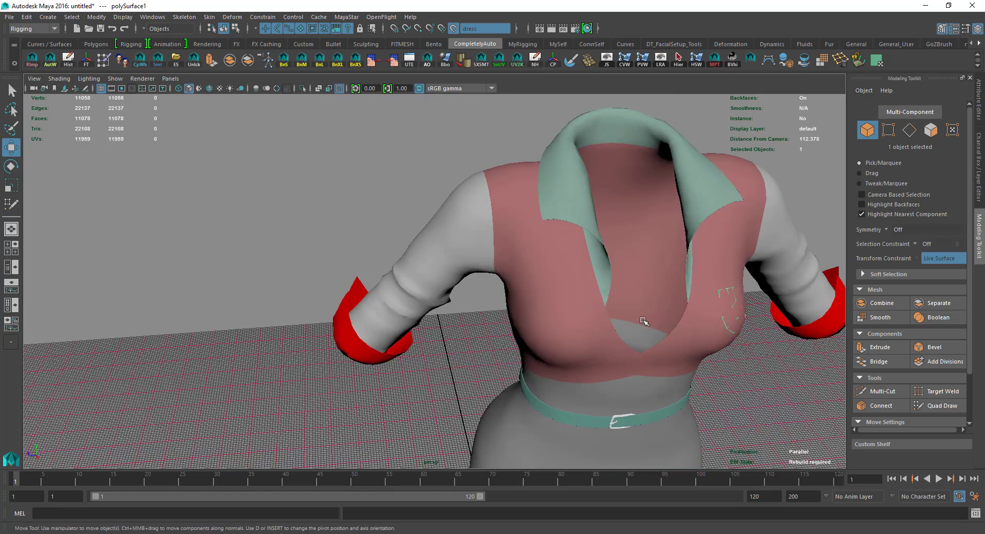
middle_click_drag(644, 323, 447, 278, "alt")
scroll(478, 243, "up", 5)
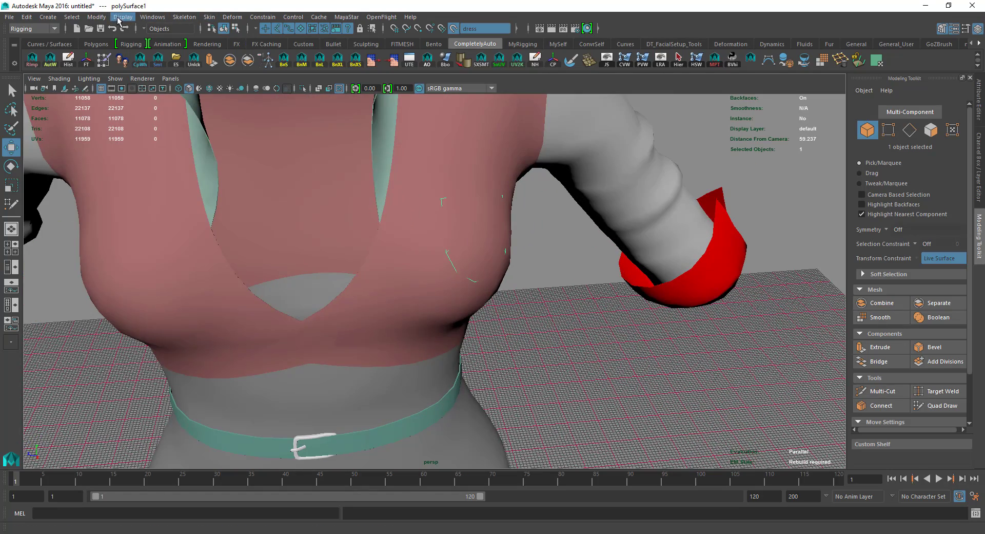
left_click(41, 30)
left_click(23, 40)
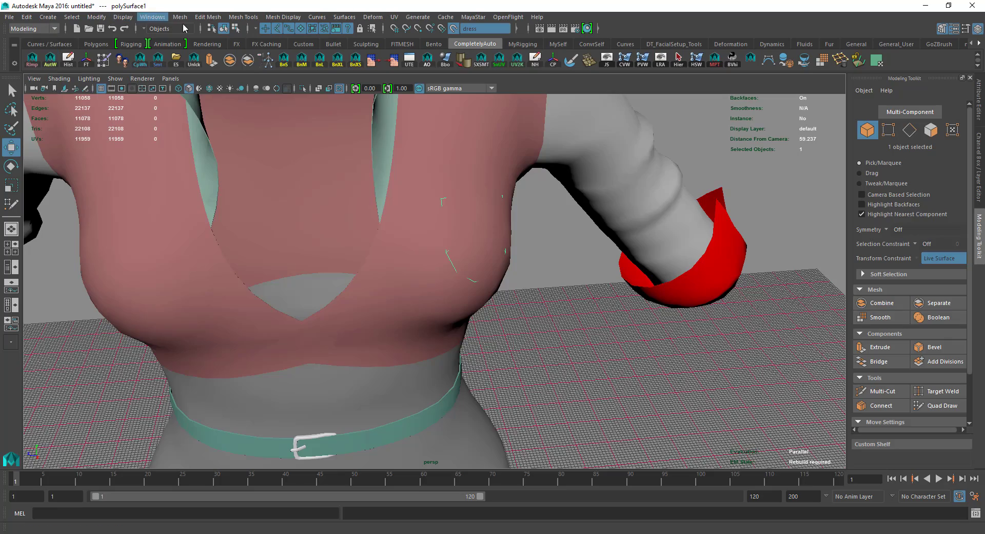
left_click(180, 17)
left_click(205, 113)
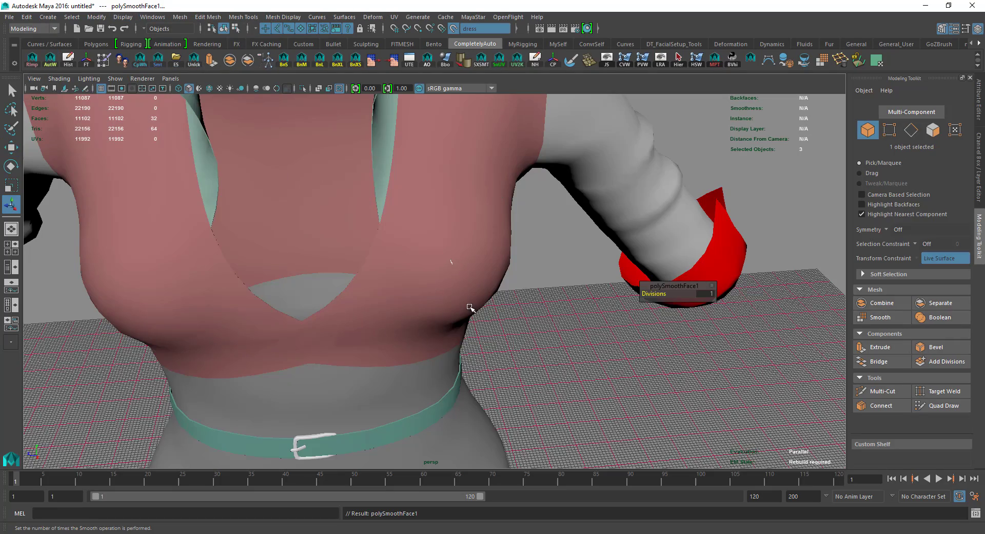
- Resume Quad Draw on the smoothed patch and relax its lower part onto the dress surface
mouse_move(469, 308)
left_mouse_down("alt")
mouse_move(471, 263)
mouse_move(384, 255)
mouse_move(589, 287)
mouse_move(739, 324)
left_mouse_up("alt")
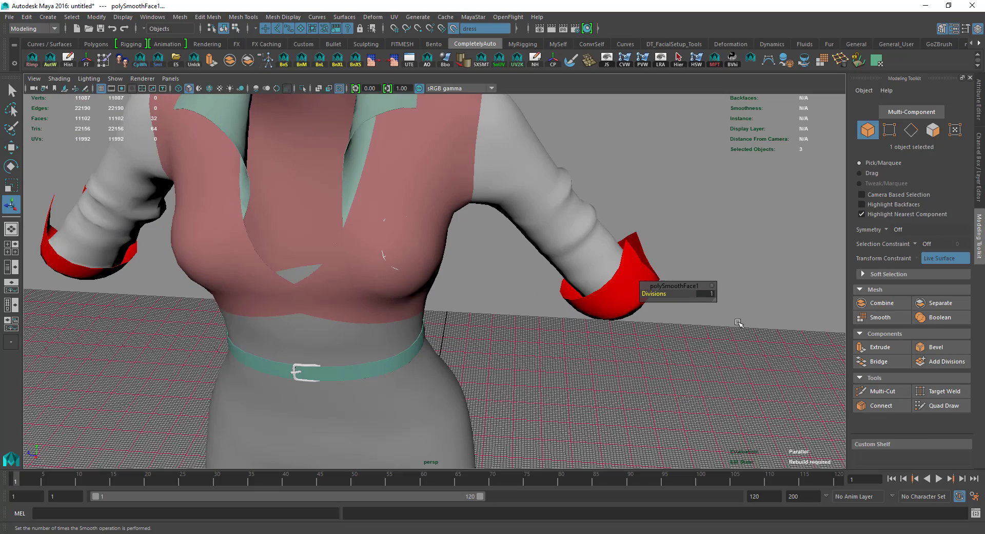
left_click(930, 405)
scroll(446, 303, "up", 5)
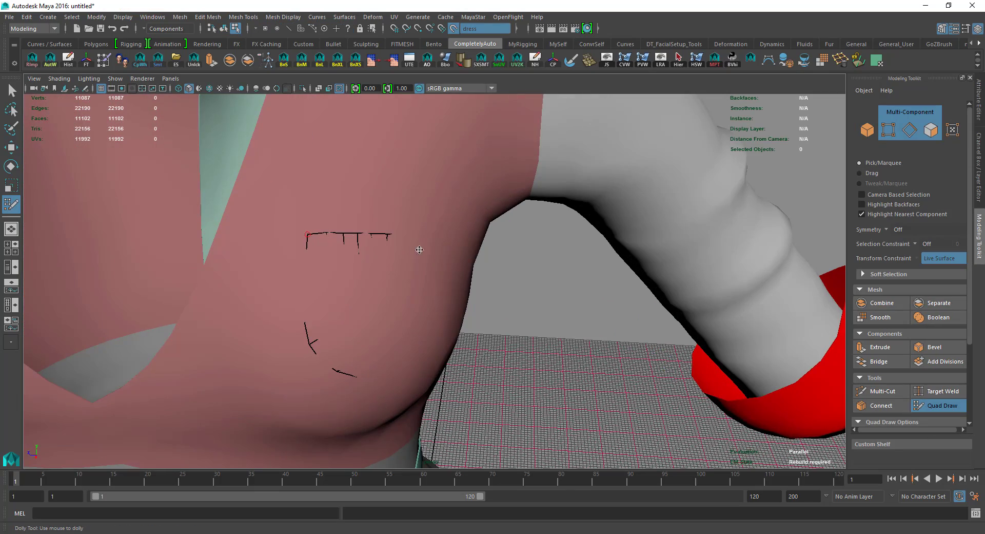
left_click_drag(388, 246, 352, 246, "alt")
middle_click_drag(230, 233, 411, 276, "alt")
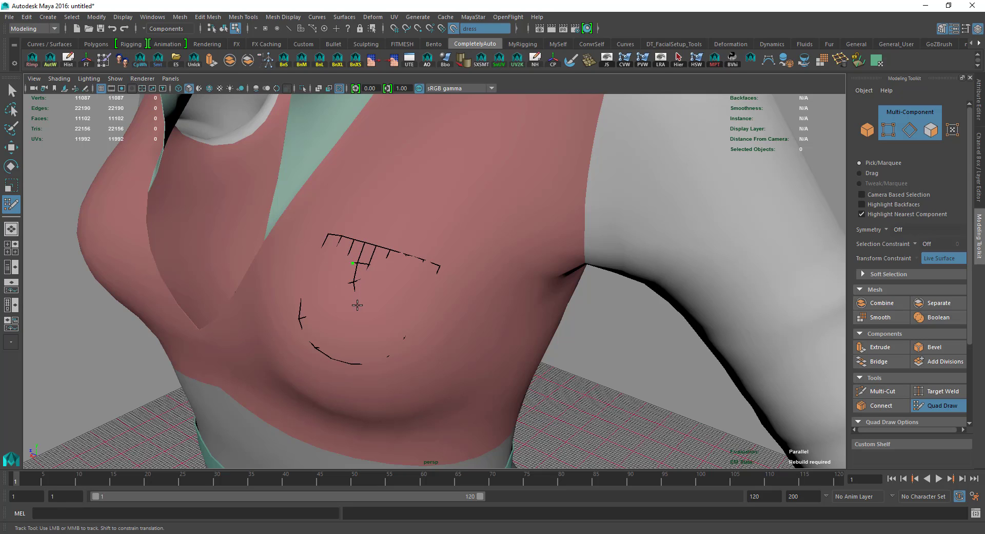
left_click_drag(381, 341, 318, 314)
- Adjust the vertices in the patch's upper half so its faces lie on the live dress surface
left_click(394, 279)
left_click(423, 305)
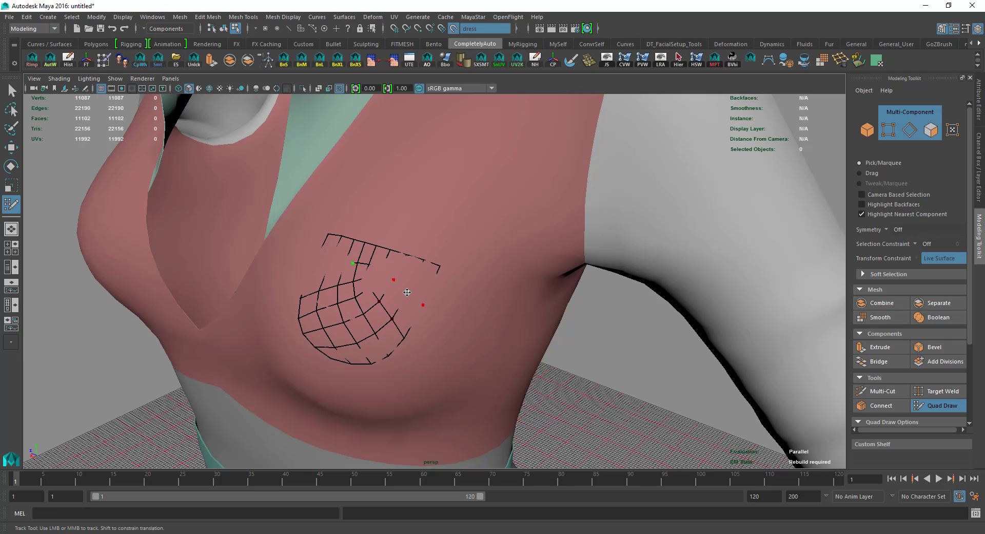
left_click(408, 292, "shift")
left_click_drag(388, 278, 385, 278)
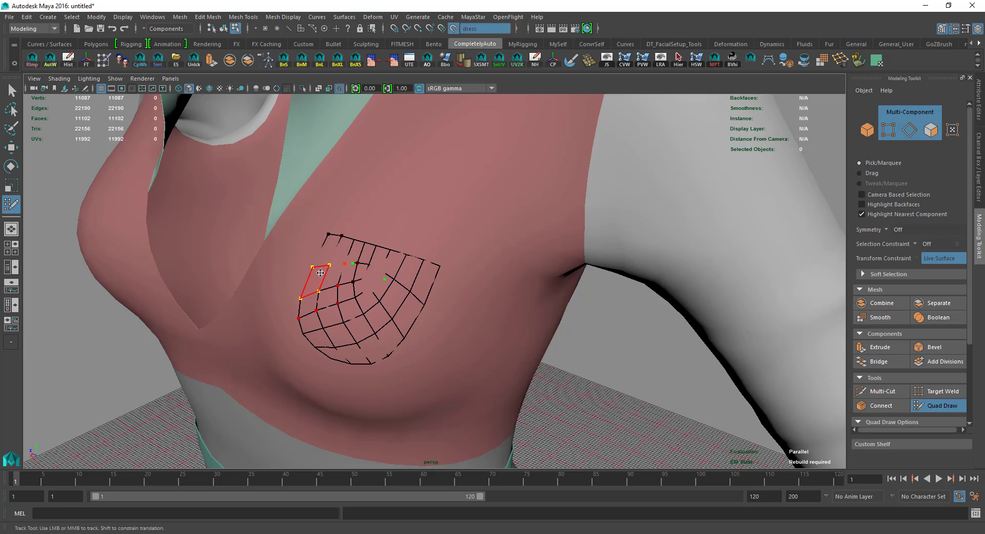
left_click(314, 280)
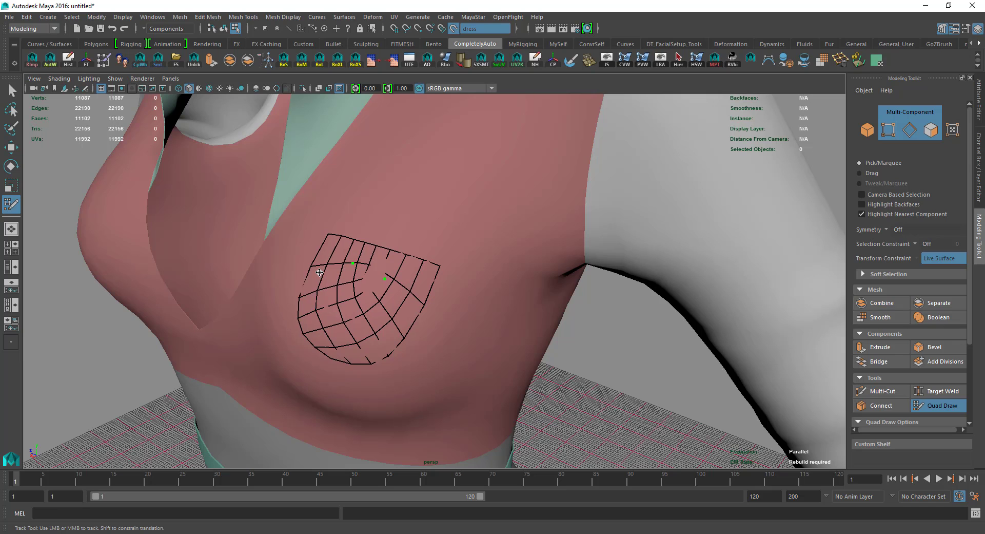
left_click(391, 281)
- Examine the patch and the stray green dots on it from close up, the front and the side
scroll(387, 301, "down", 5)
scroll(386, 300, "up", 5)
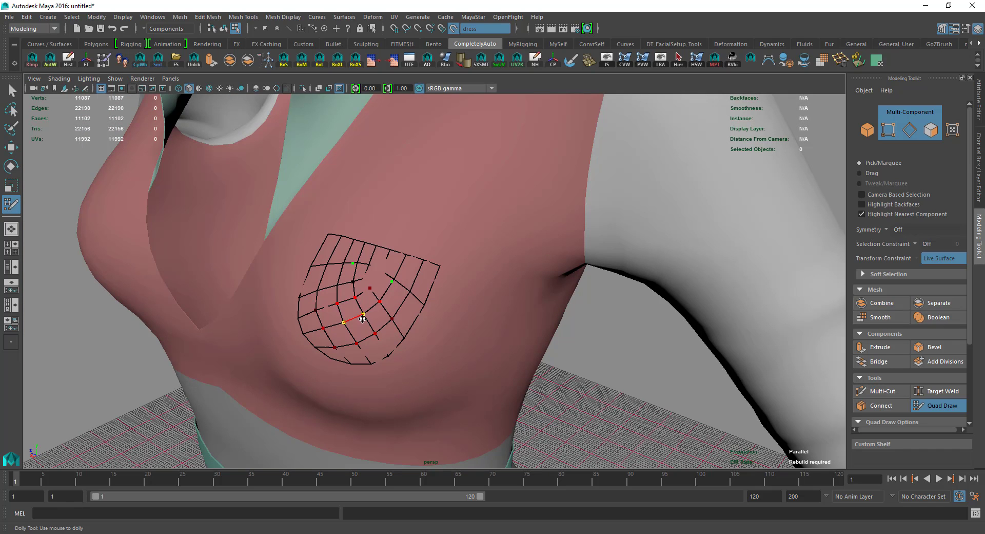
scroll(364, 318, "up", 3)
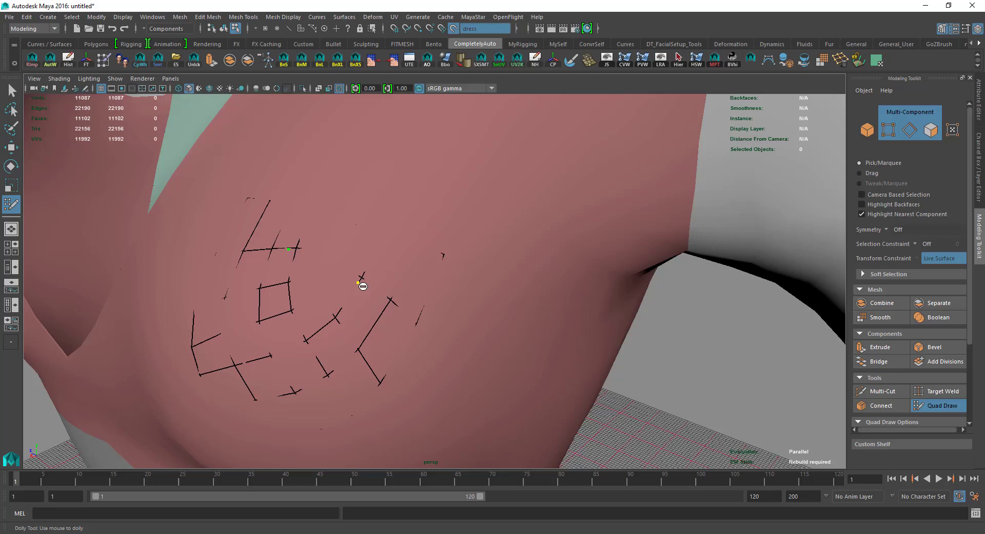
scroll(364, 283, "down", 4)
left_click_drag(406, 301, 504, 317, "alt")
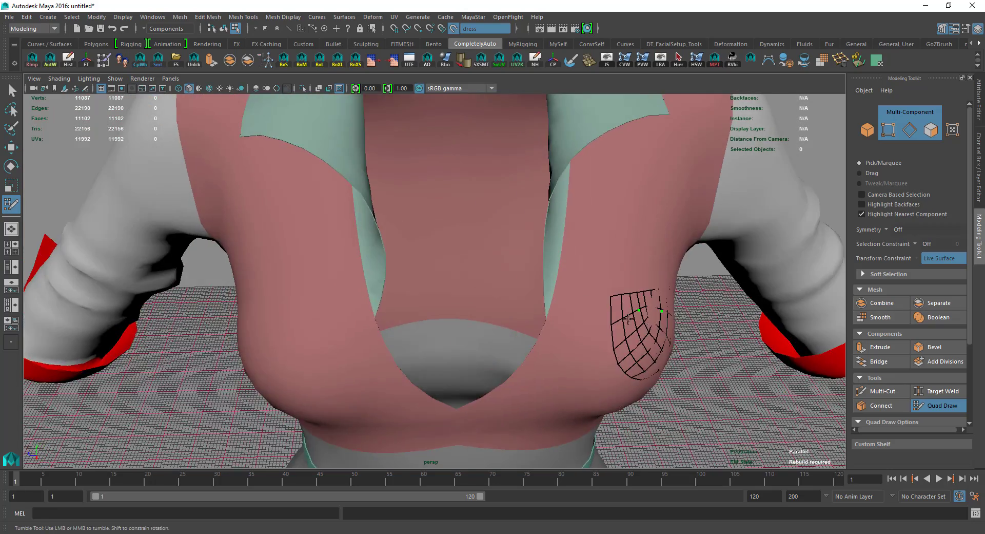
middle_click_drag(667, 326, 486, 297, "alt")
scroll(485, 296, "up", 3)
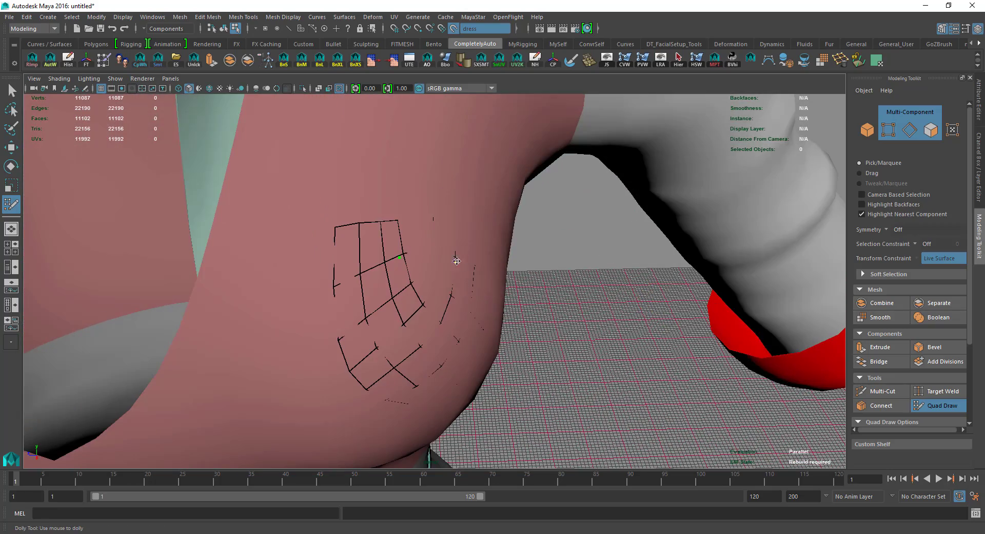
scroll(457, 261, "down", 4)
mouse_move(456, 260)
left_mouse_down("alt")
mouse_move(472, 284)
mouse_move(569, 308)
left_mouse_up("alt")
middle_click_drag(597, 259, 426, 293, "alt")
scroll(424, 293, "up", 3)
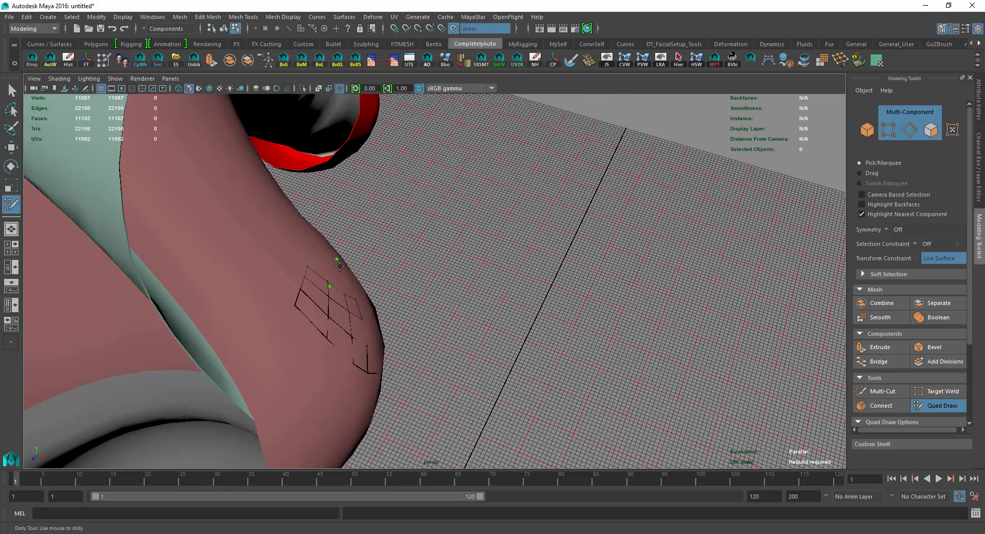
key("w")
left_click(327, 291)
right_click_drag(327, 291, 334, 262)
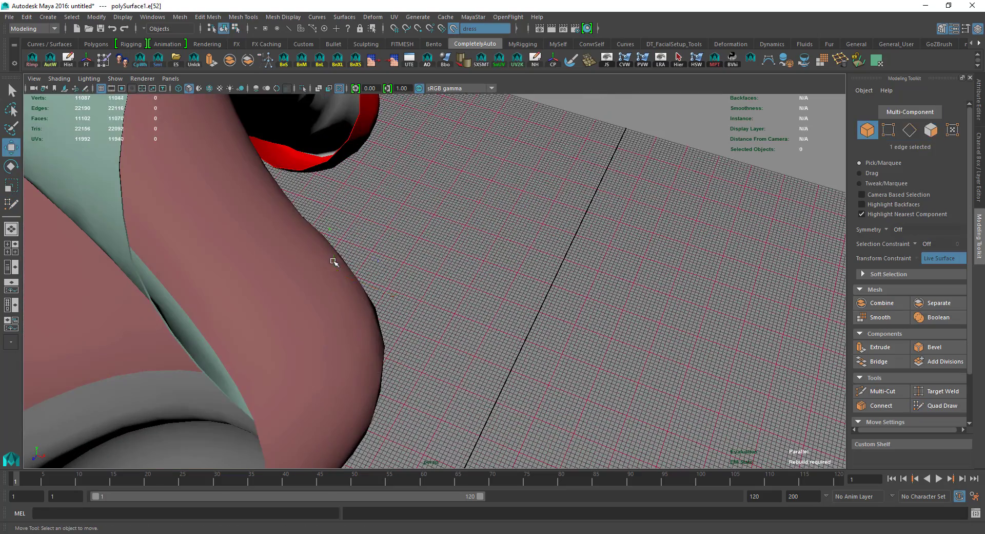
scroll(359, 308, "down", 3)
mouse_move(359, 307)
left_mouse_down("alt")
mouse_move(286, 244)
mouse_move(387, 310)
mouse_move(363, 396)
left_mouse_up("alt")
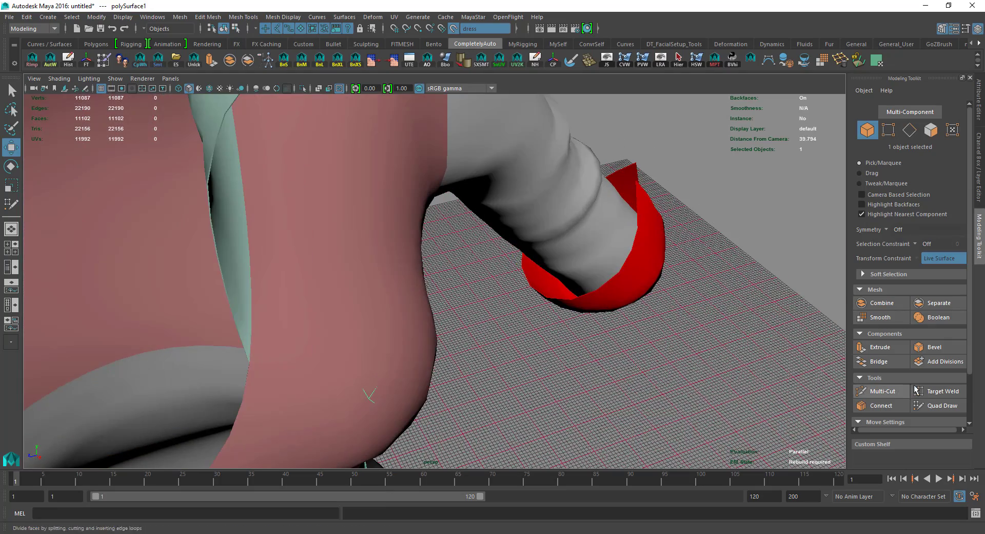
- Reactivate Quad Draw and try to delete the stray dot near the middle of the patch
left_click(942, 405)
left_click_drag(431, 344, 287, 277, "alt")
middle_click_drag(256, 261, 338, 308, "alt")
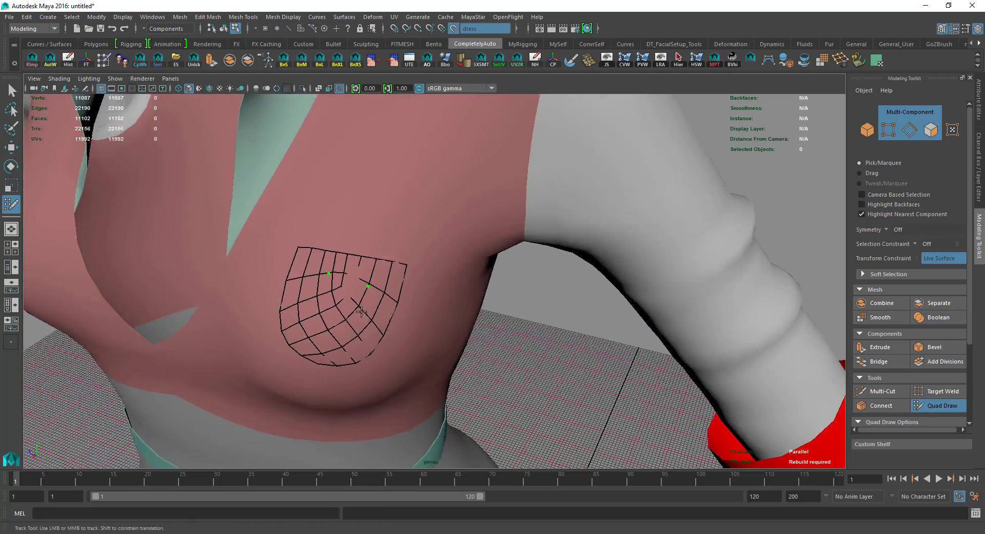
right_click_drag(307, 303, 371, 315, "alt")
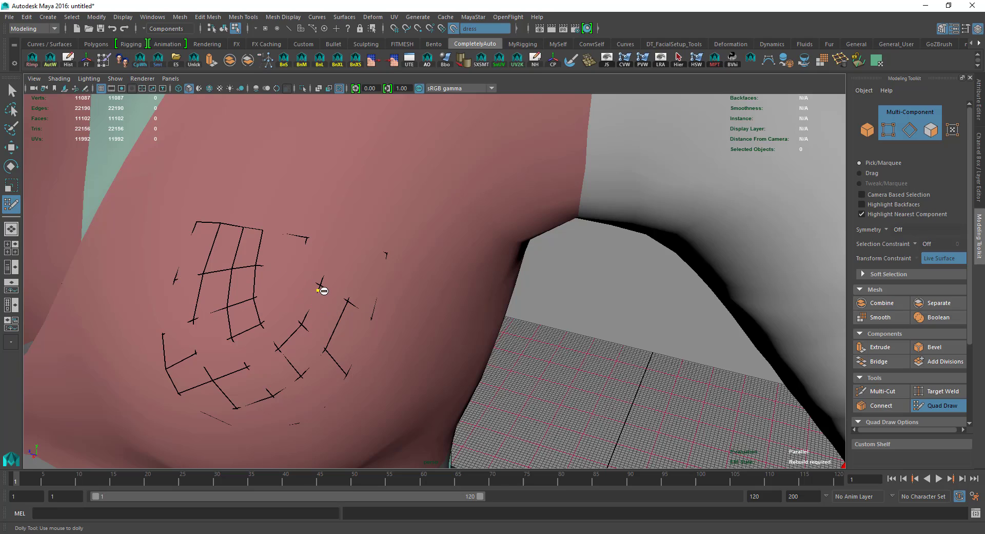
left_click_drag(319, 289, 251, 292, "alt")
middle_click_drag(251, 291, 295, 314, "alt")
right_click_drag(296, 314, 315, 288, "alt")
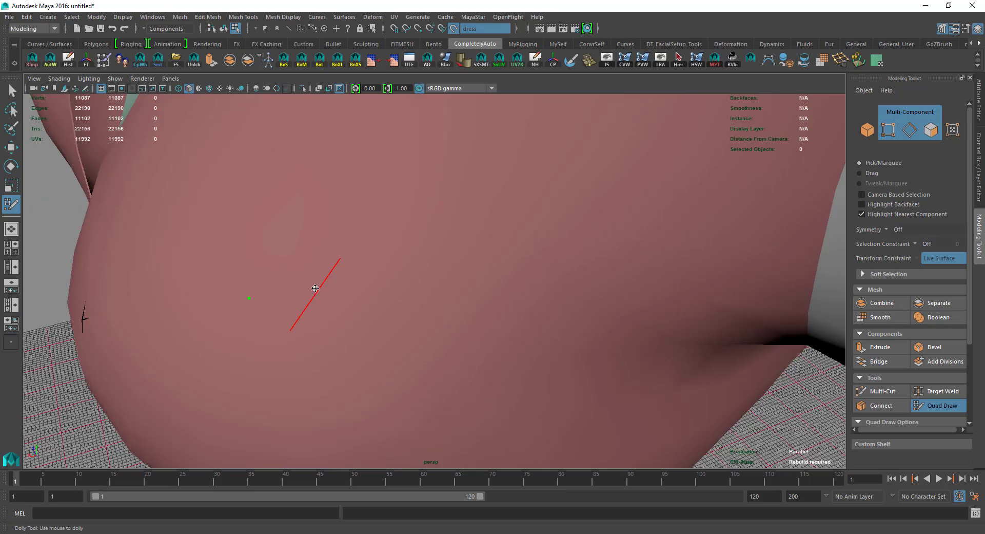
left_click_drag(314, 288, 297, 285, "alt")
right_click_drag(296, 286, 300, 437, "alt")
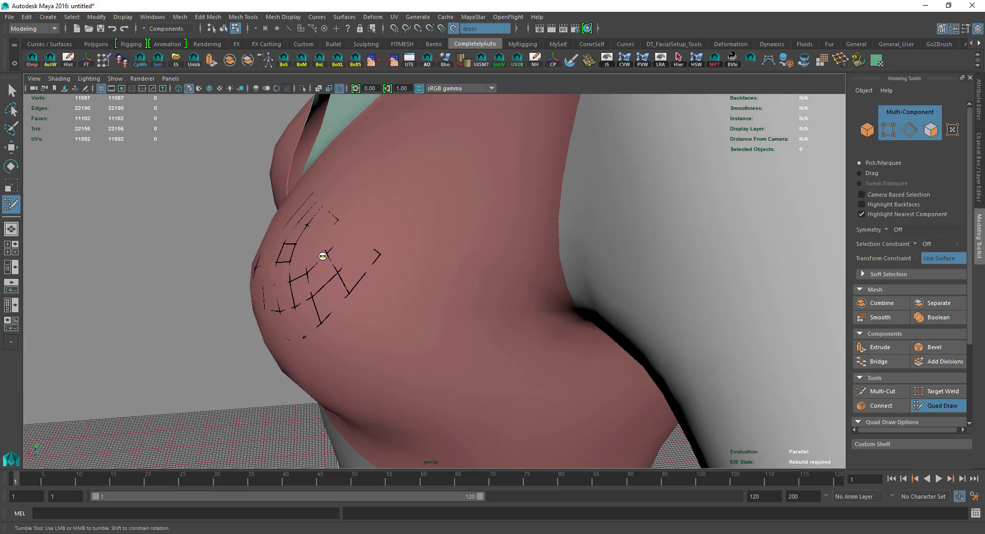
left_click(324, 255)
right_click_drag(343, 276, 308, 280, "alt")
left_click_drag(308, 280, 440, 292, "alt")
right_click_drag(440, 292, 463, 310, "alt")
- Leave Quad Draw, return the patch to object selection and turn off the dress as the live surface
key("w")
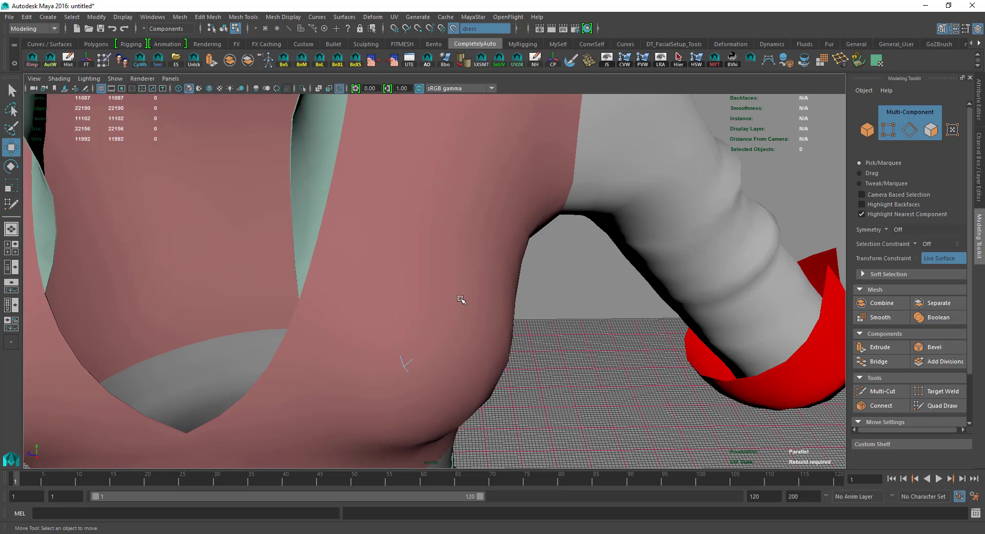
key("F8")
left_click_drag(466, 284, 405, 272, "alt")
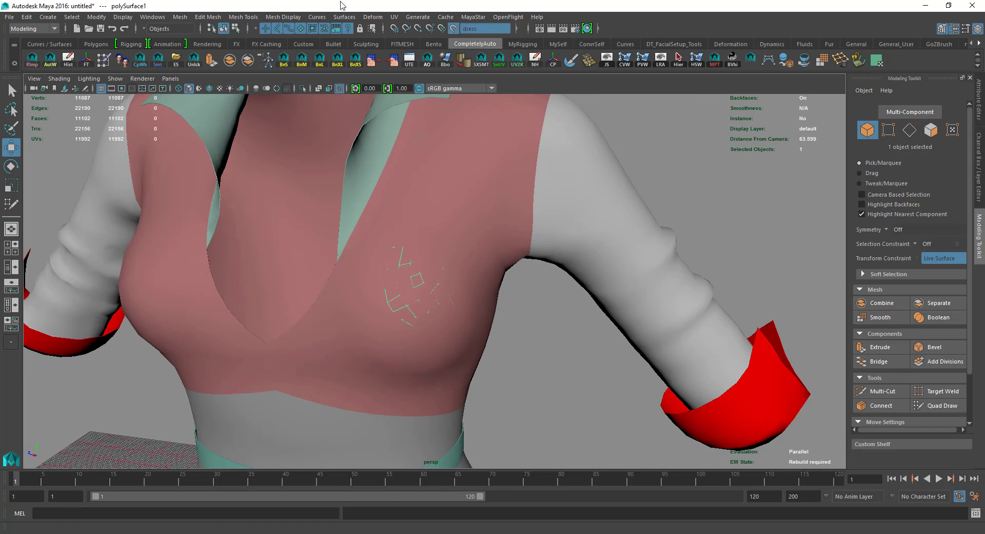
left_click(454, 29)
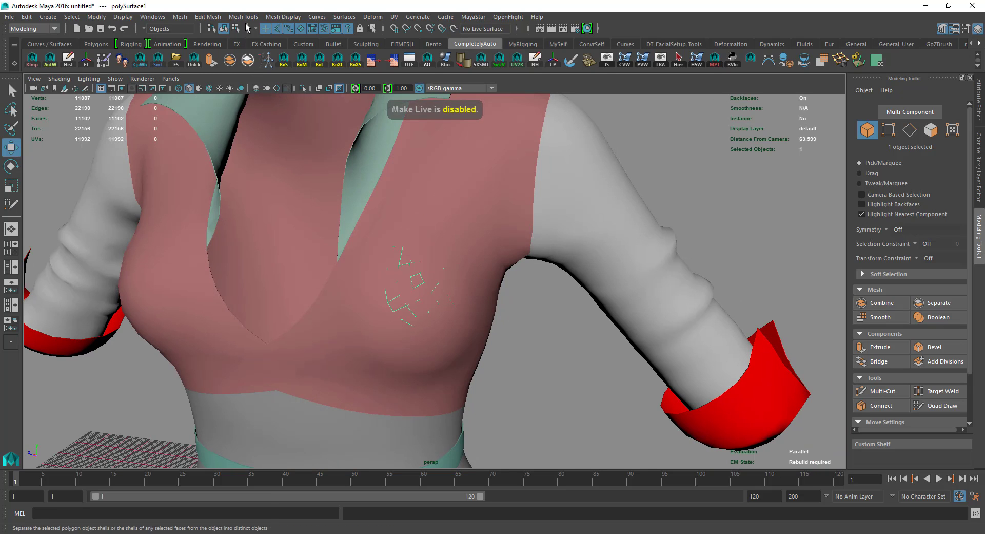
- Move all of the patch's vertices outward from the dress surface with the Transform command
left_click(208, 17)
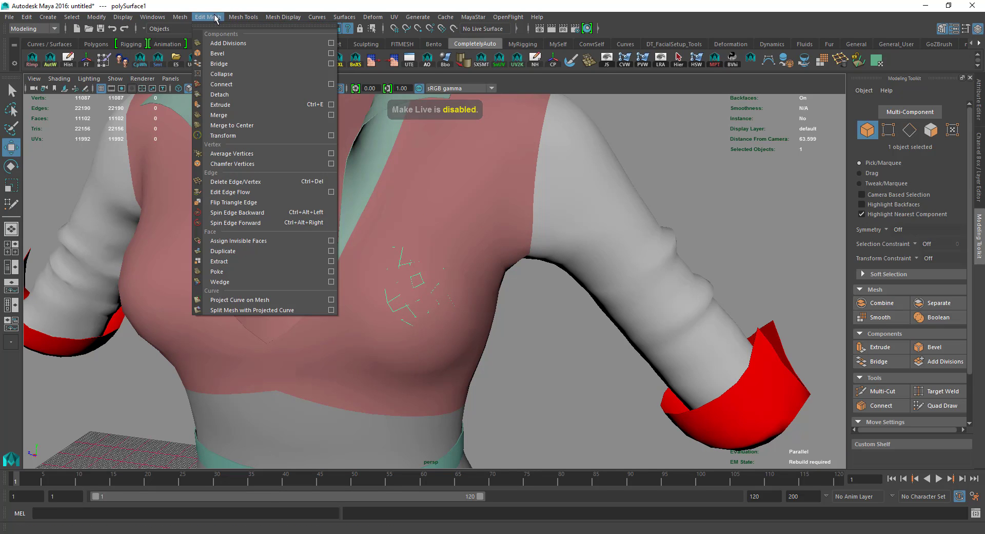
left_click(234, 134)
left_click_drag(411, 280, 363, 283, "alt")
left_click_drag(336, 188, 334, 188)
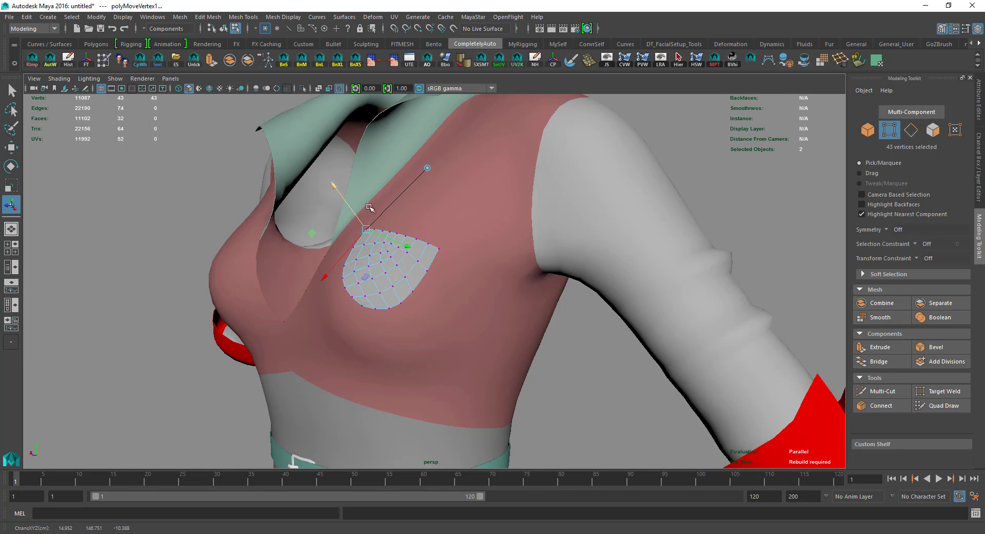
left_click_drag(444, 297, 523, 303, "alt")
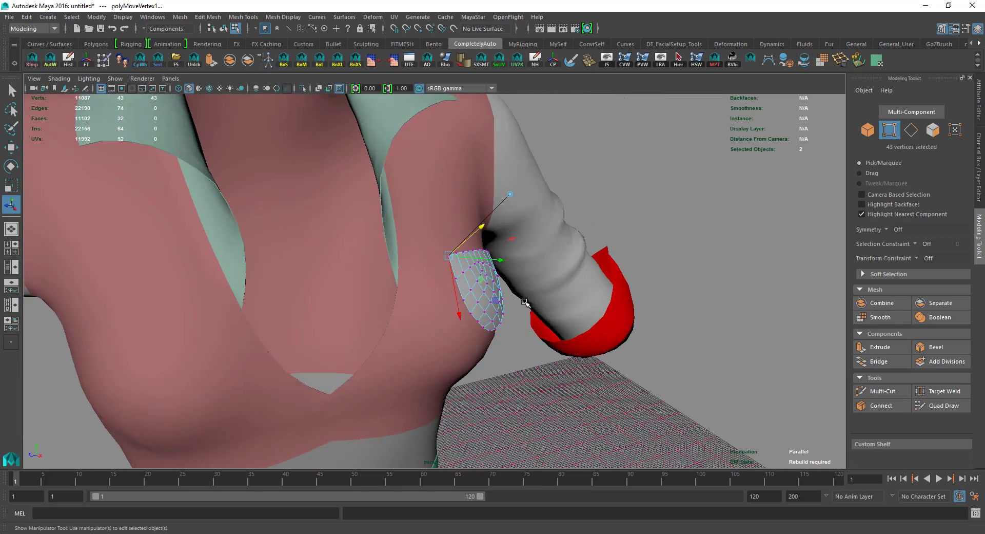
middle_click_drag(468, 303, 415, 321, "alt")
scroll(413, 334, "up", 4)
- Select the patch's border edges along the sides and rounded bottom, leaving out the upper edge
right_click_drag(380, 326, 391, 312)
right_click_drag(361, 281, 354, 259)
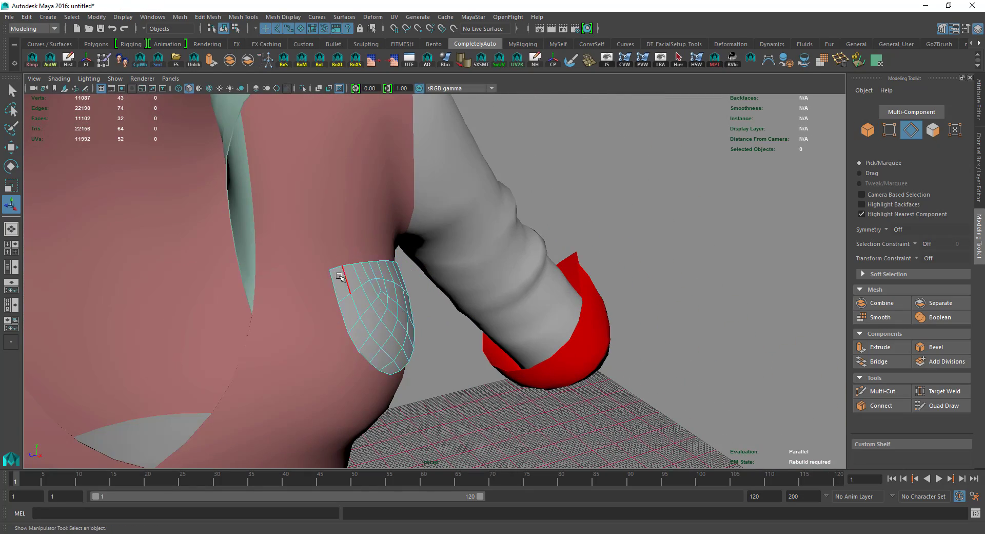
left_click(336, 292)
left_click_drag(399, 308, 369, 279, "alt")
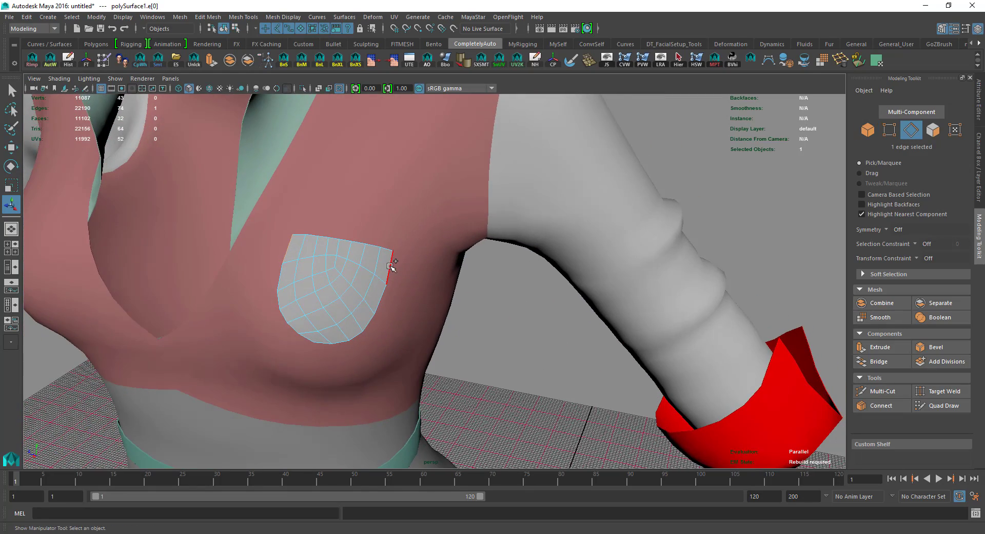
double_click(388, 265)
left_click_drag(257, 211, 403, 362)
double_click(391, 275)
left_click_drag(297, 216, 385, 255, "ctrl")
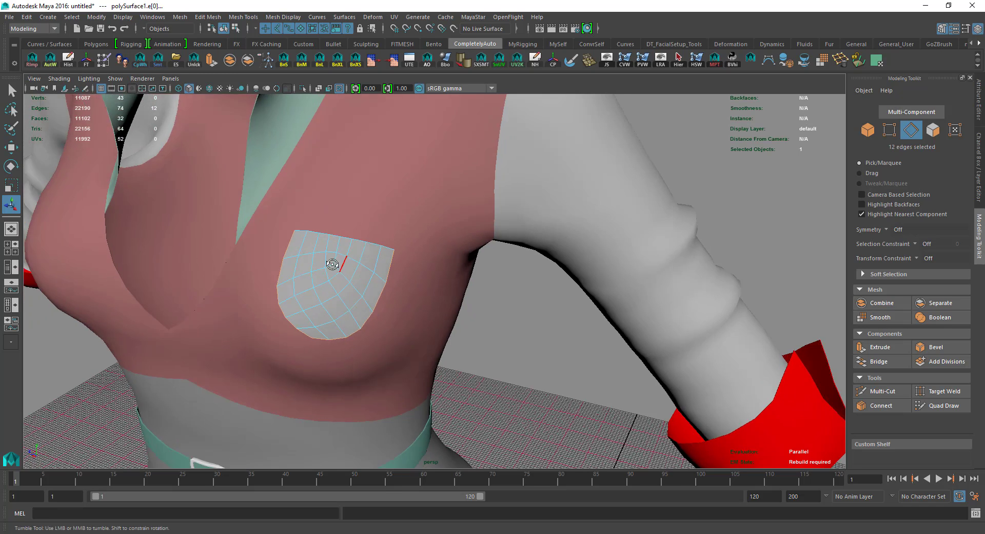
left_click_drag(330, 265, 396, 254, "alt")
- Extrude the selected border edges back toward the dress with a Local Translate Z of -0.574
left_click(880, 347)
left_click_drag(456, 321, 331, 323, "alt")
middle_click_drag(351, 293, 418, 294, "alt")
left_click_drag(418, 294, 455, 318, "alt")
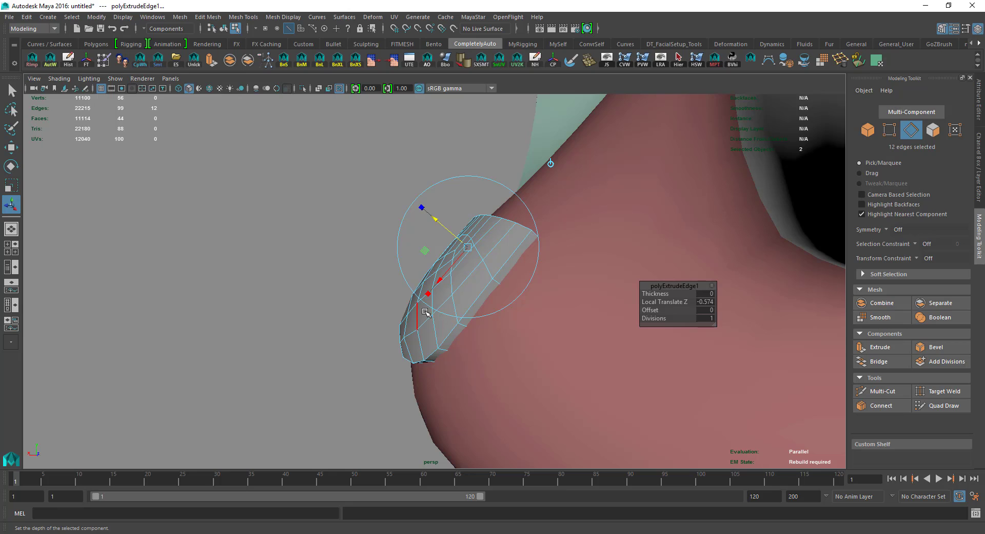
key("F8")
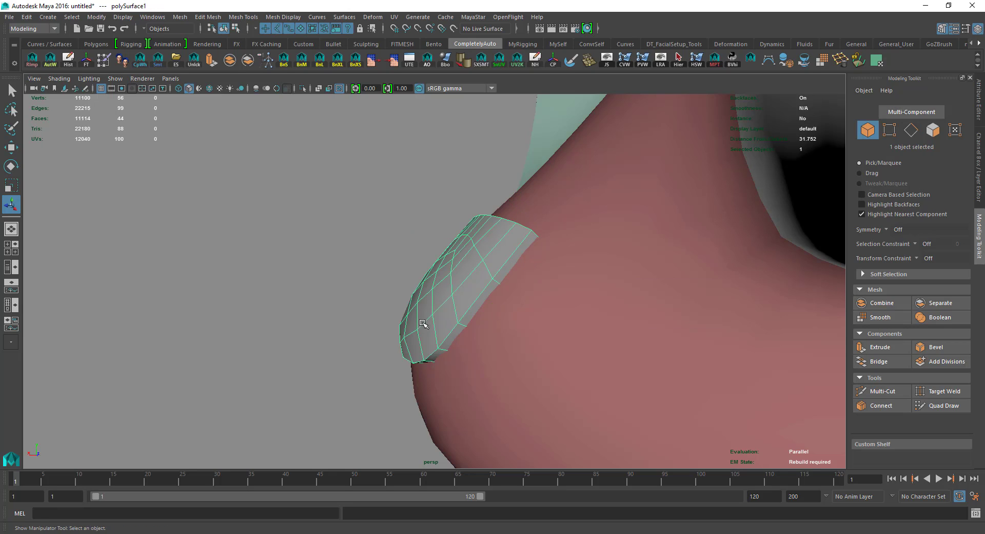
left_click_drag(424, 325, 480, 299, "alt")
middle_click_drag(479, 299, 453, 301, "alt")
scroll(402, 305, "up", 4)
left_click_drag(402, 306, 481, 288, "alt")
scroll(444, 298, "down", 4)
scroll(448, 297, "down", 3)
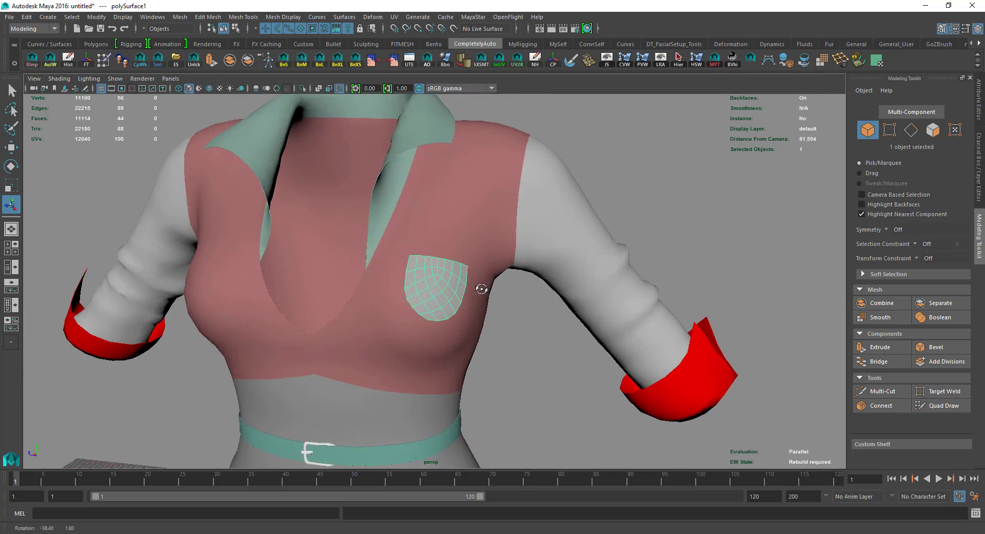
- Inspect the extruded pocket patch from the front, the side and close up to check how its border meets the dress
scroll(481, 289, "up", 3)
left_click_drag(397, 281, 418, 271, "alt")
scroll(470, 280, "up", 4)
scroll(419, 271, "up", 4)
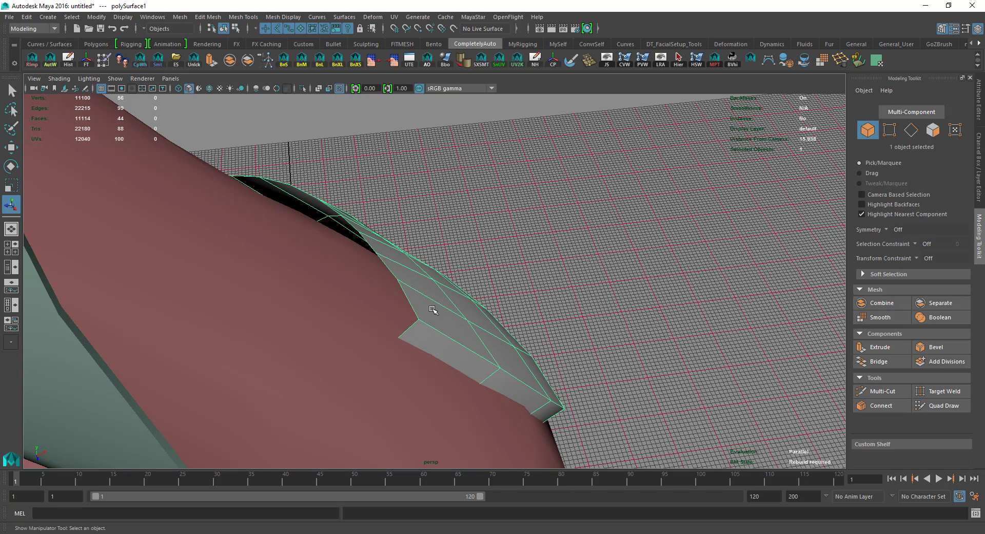
scroll(433, 309, "down", 8)
left_click_drag(466, 296, 482, 354, "alt")
scroll(447, 273, "down", 3)
left_click_drag(441, 281, 385, 262, "alt")
scroll(470, 277, "up", 5)
middle_click_drag(466, 298, 392, 336, "alt")
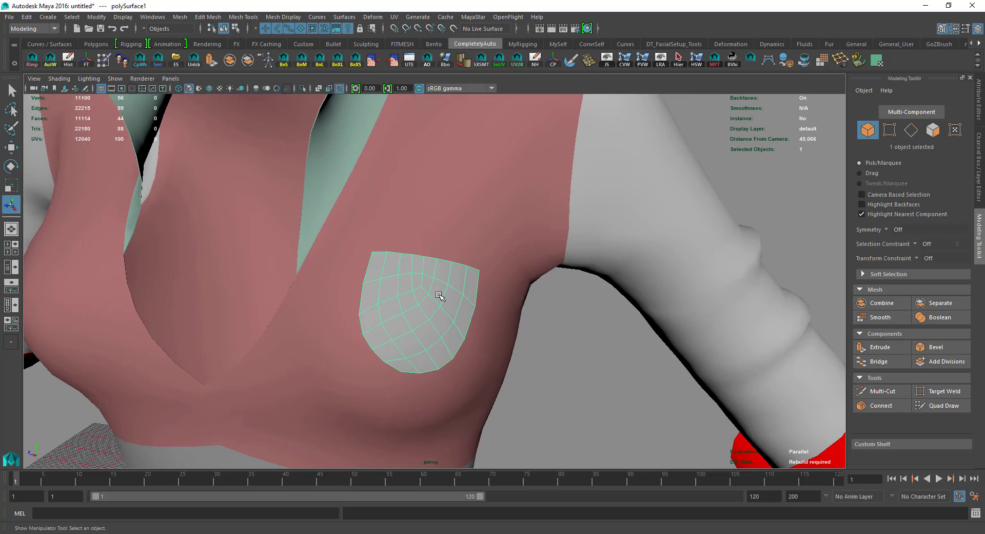
scroll(439, 295, "down", 4)
left_click_drag(444, 294, 410, 297, "alt")
scroll(447, 296, "up", 4)
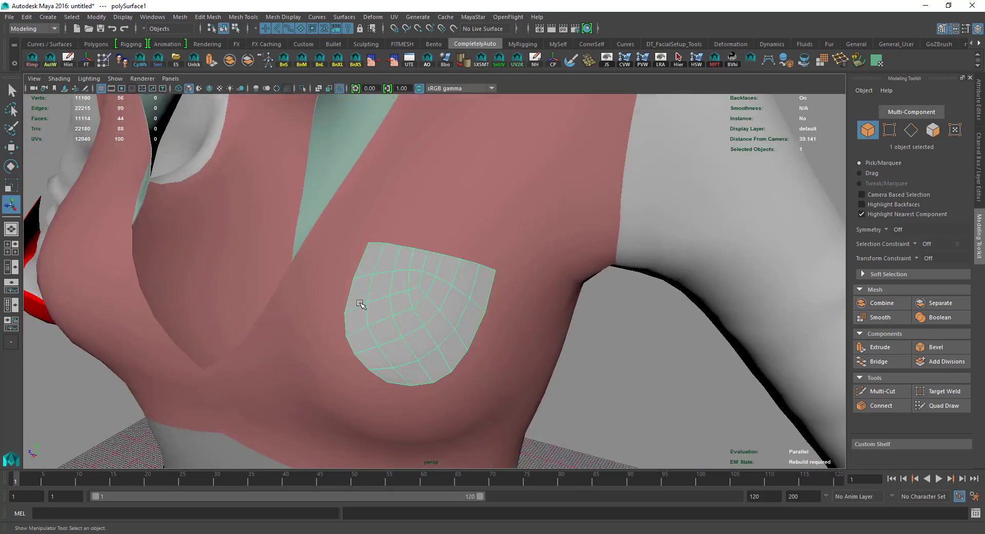
scroll(415, 308, "down", 6)
middle_click_drag(415, 308, 429, 253, "alt")
left_click_drag(429, 253, 452, 257, "alt")
scroll(424, 258, "down", 5)
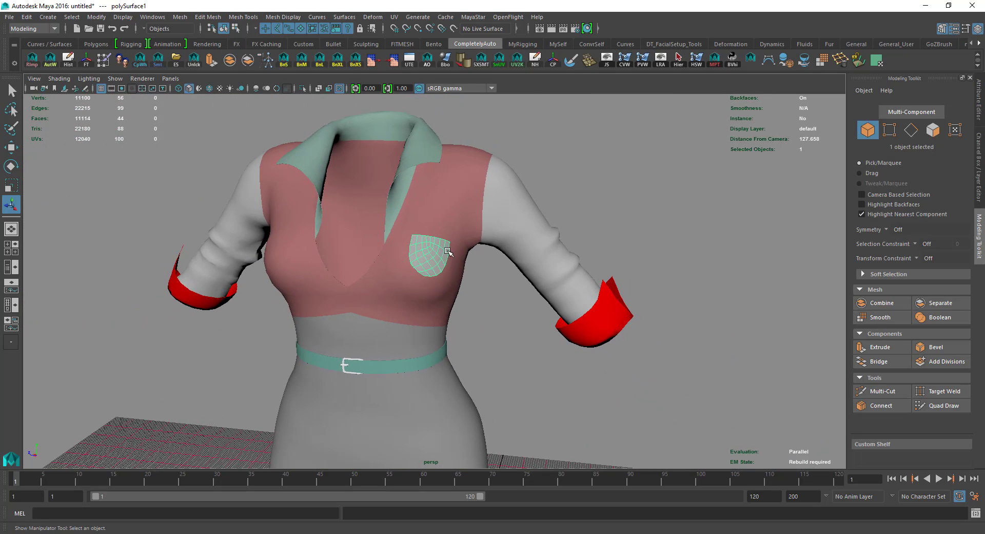
- Delete the pocket patch's construction history and freeze its transformations
left_click(95, 18)
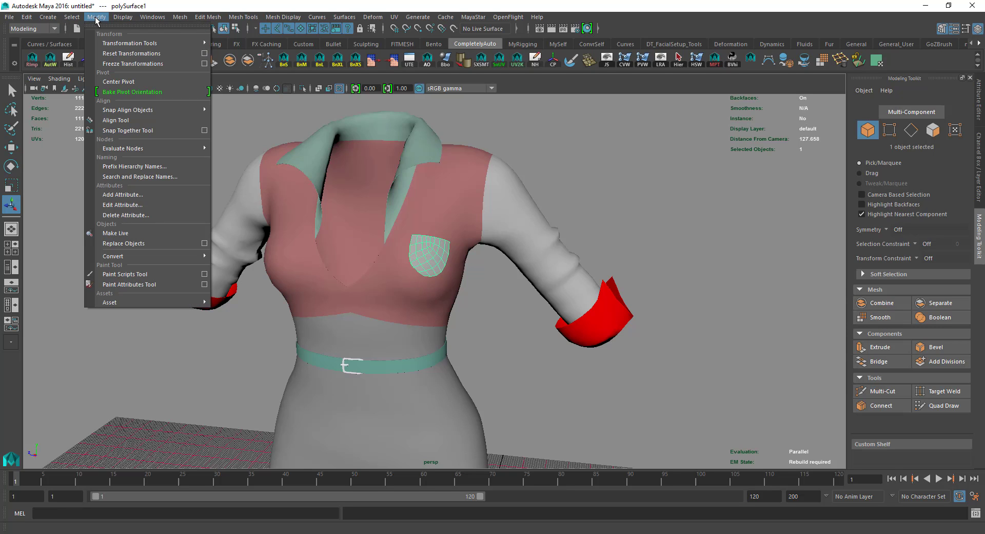
left_click(27, 17)
left_click(27, 16)
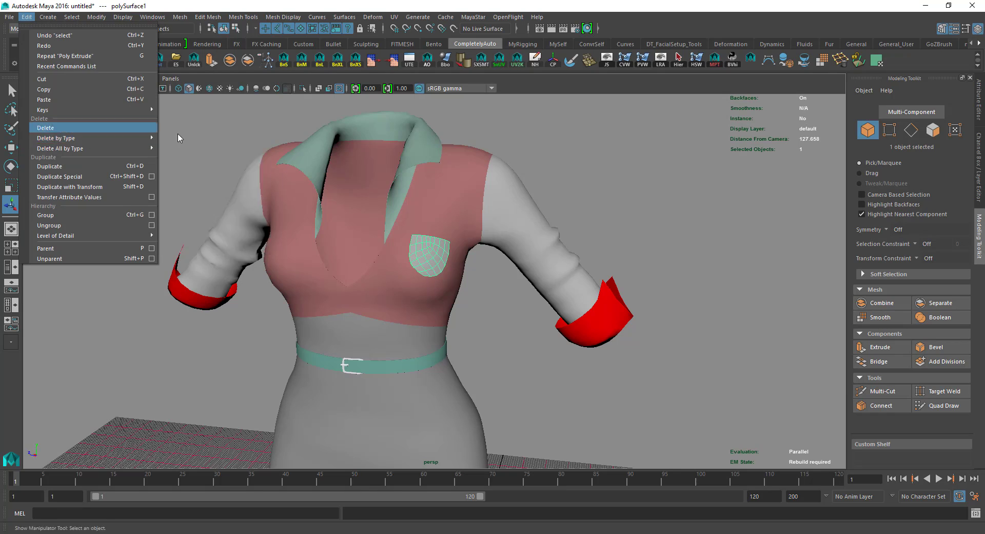
mouse_move(146, 138)
left_click(184, 145)
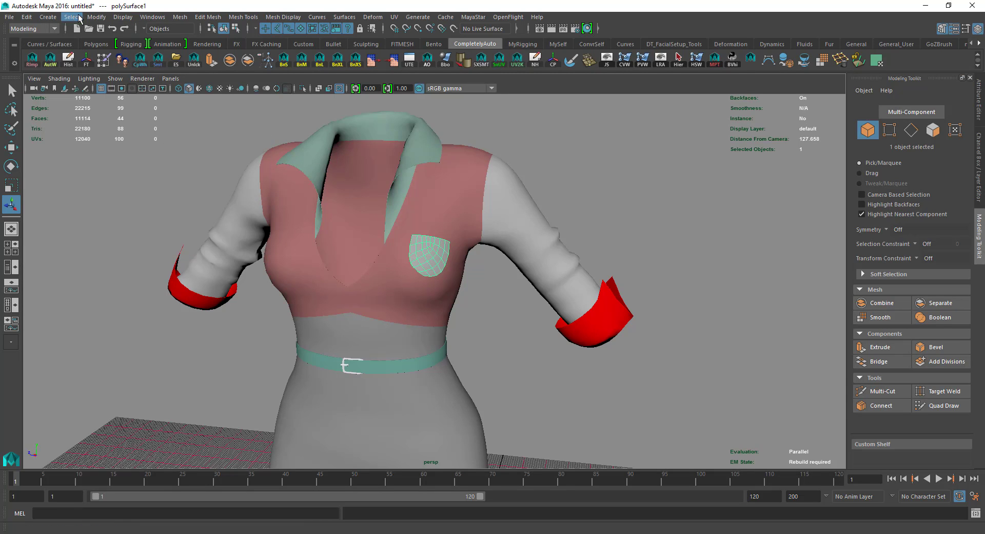
left_click(96, 17)
left_click(124, 64)
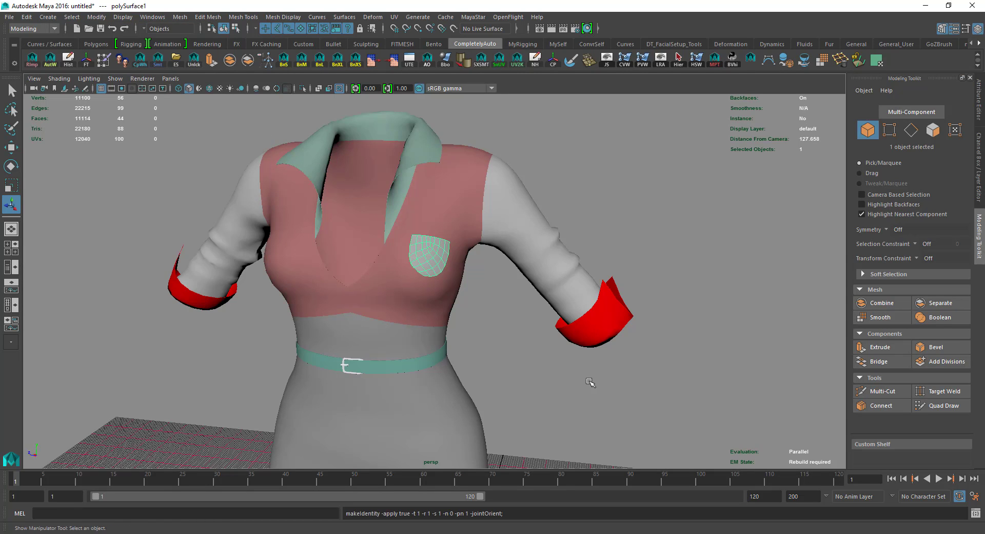
scroll(486, 309, "up", 2)
scroll(485, 310, "down", 2)
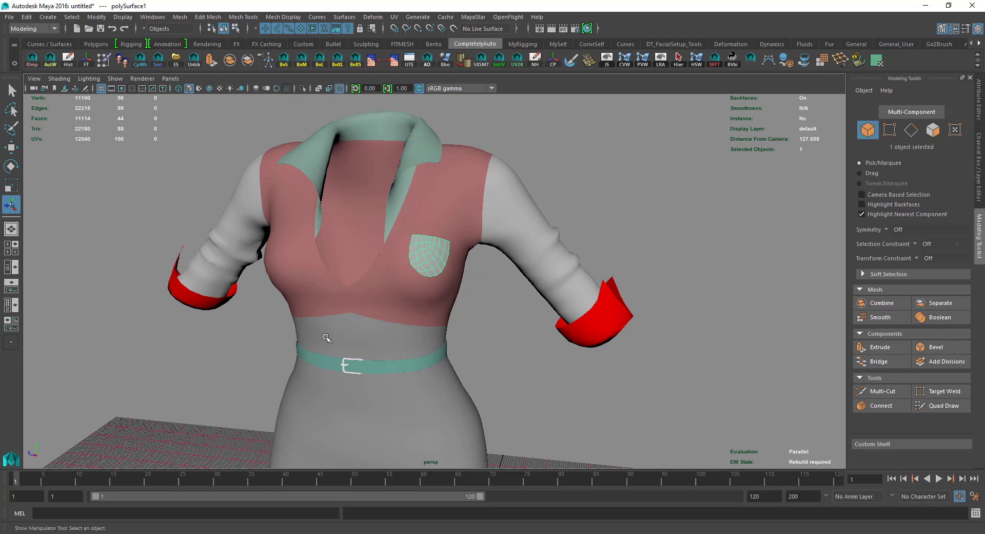
- Delete the original dress mesh, then select the remaining pocket patch and show its transform channels
left_click(425, 379)
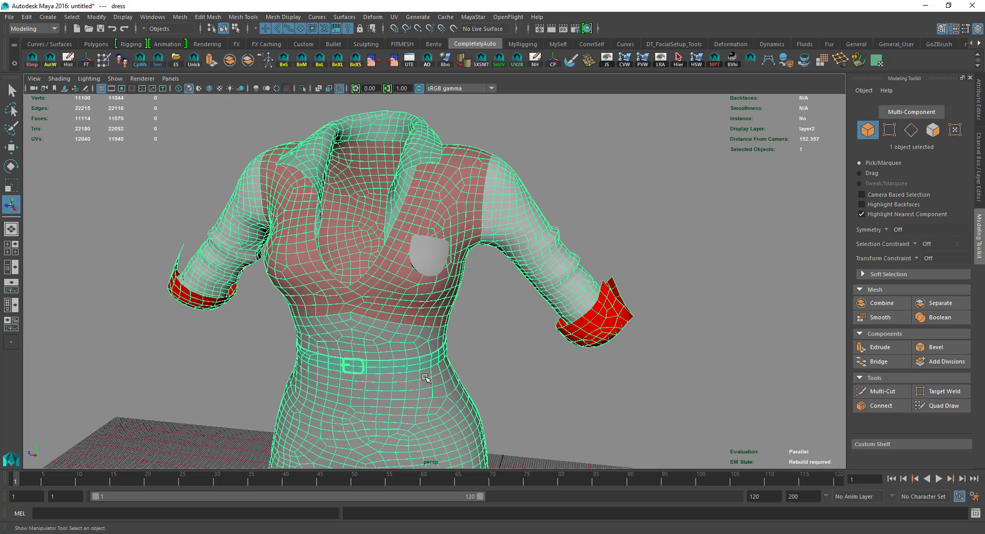
key("Delete")
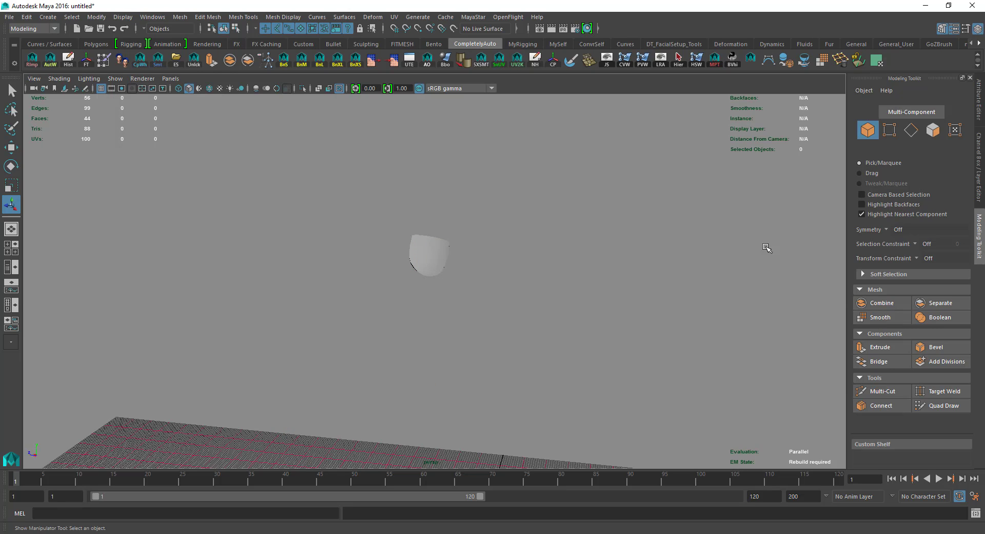
left_click(978, 164)
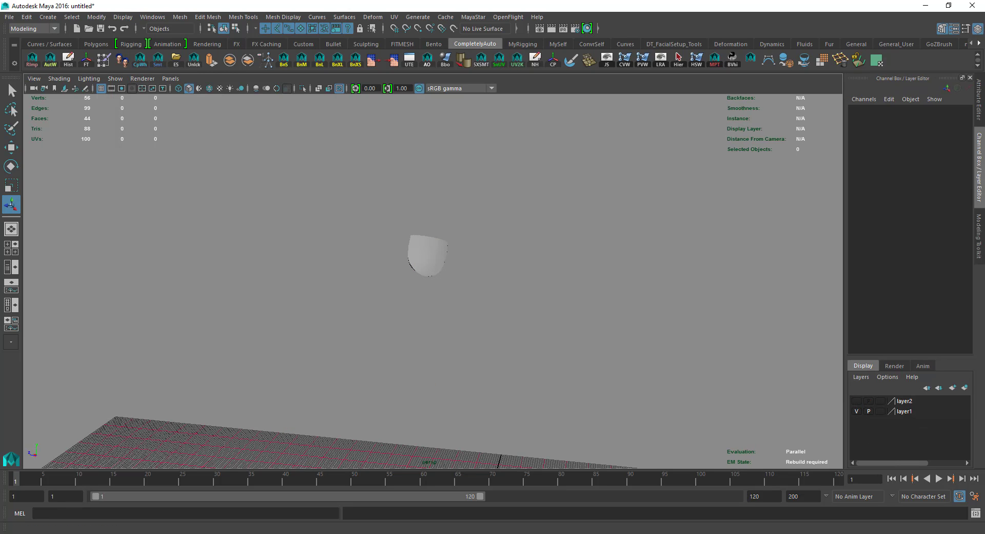
left_click_drag(403, 246, 501, 307)
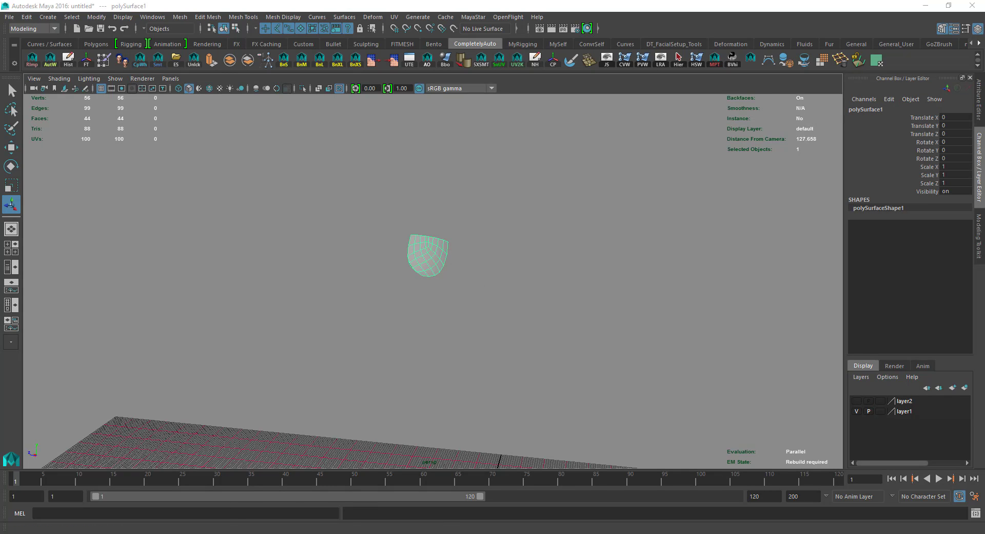
- Import the rigged dress FBX with its skeleton and check that the dress and the pocket patch are separate meshes
key("t")
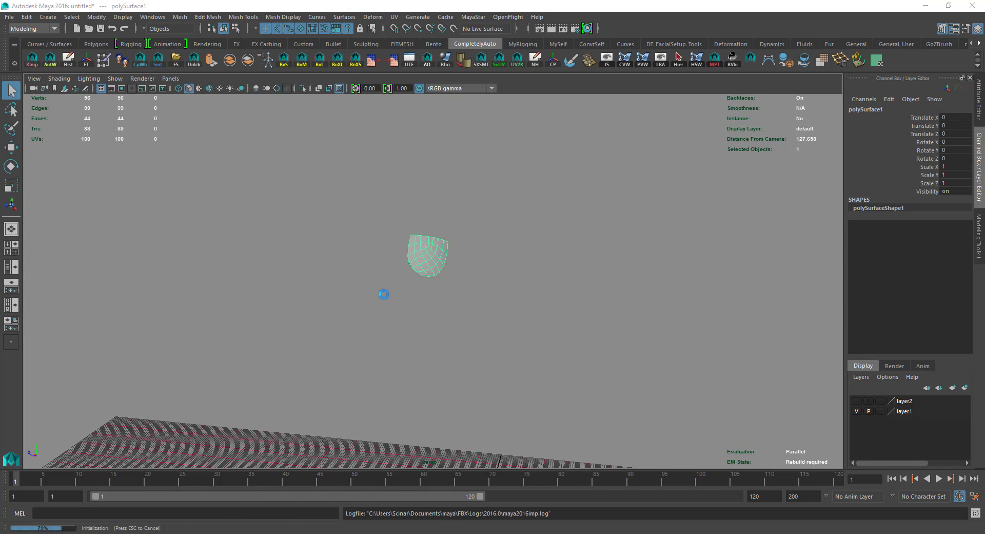
left_click(386, 295)
key("ctrl+1")
mouse_move(429, 292)
left_mouse_down("alt")
mouse_move(341, 279)
mouse_move(462, 297)
mouse_move(433, 286)
left_mouse_up("alt")
scroll(426, 292, "up", 3)
left_click(408, 309)
scroll(416, 302, "down", 3)
middle_click_drag(421, 293, 428, 329, "alt")
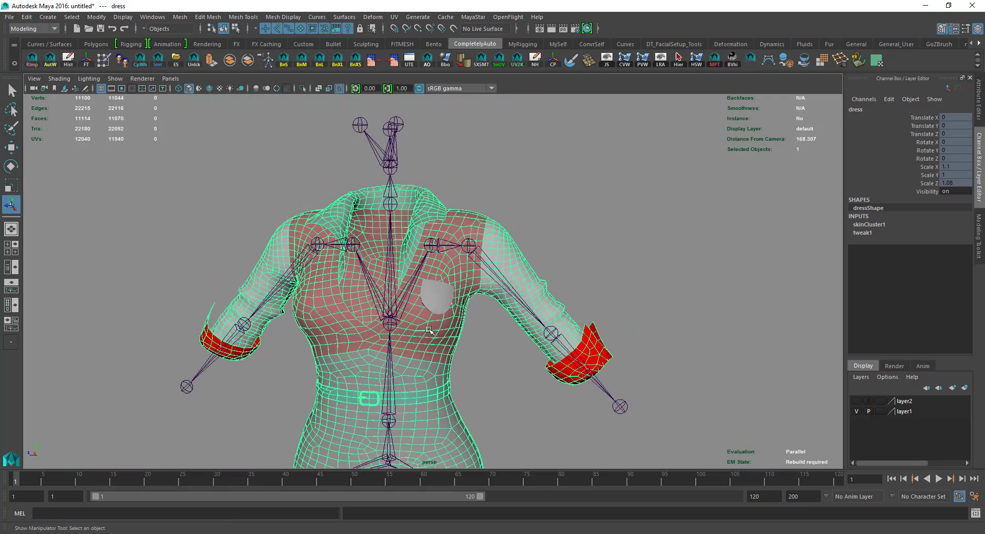
scroll(429, 330, "up", 4)
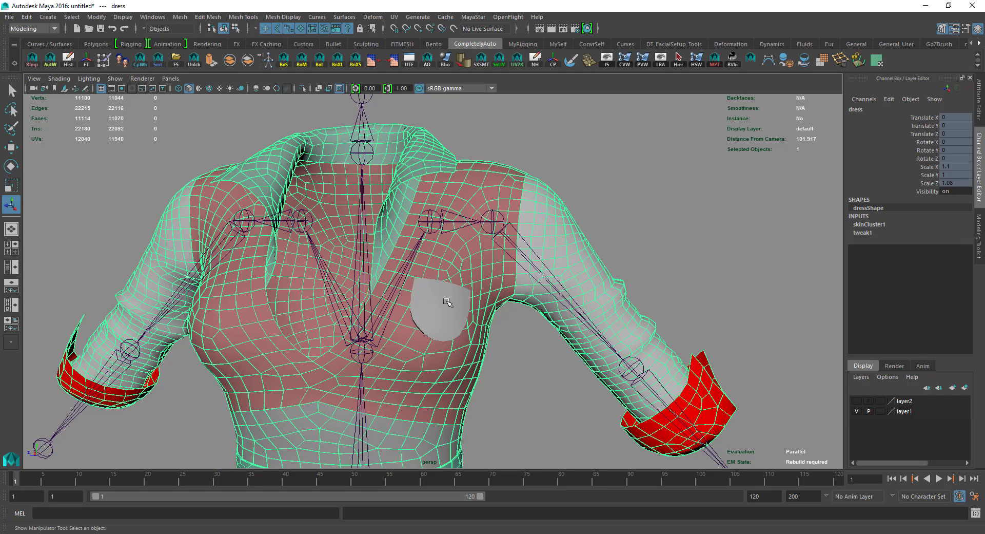
left_click(444, 312)
left_click(409, 370)
left_click(445, 310)
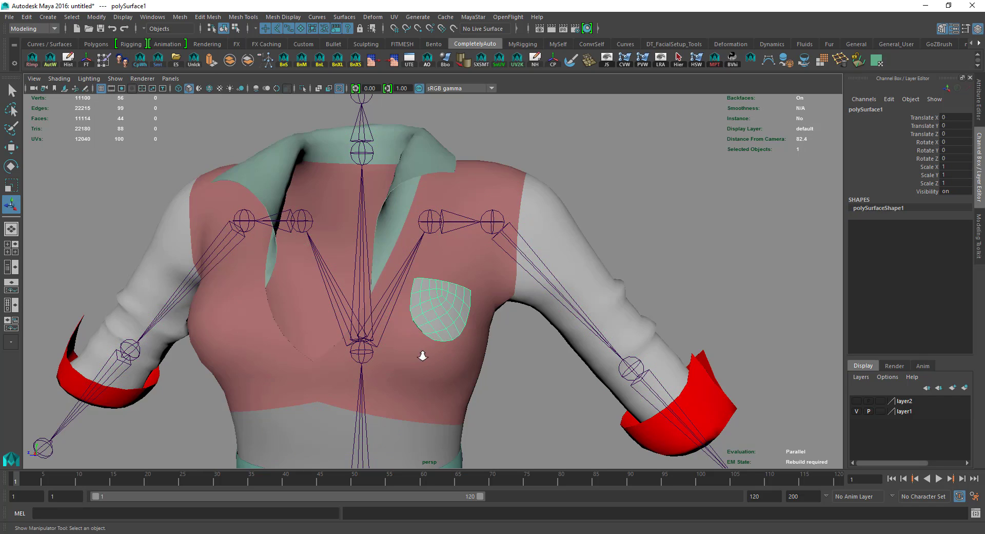
- Select the whole joint hierarchy from the pelvis joint and add the pocket patch to the selection
scroll(415, 385, "down", 5)
left_click(403, 418)
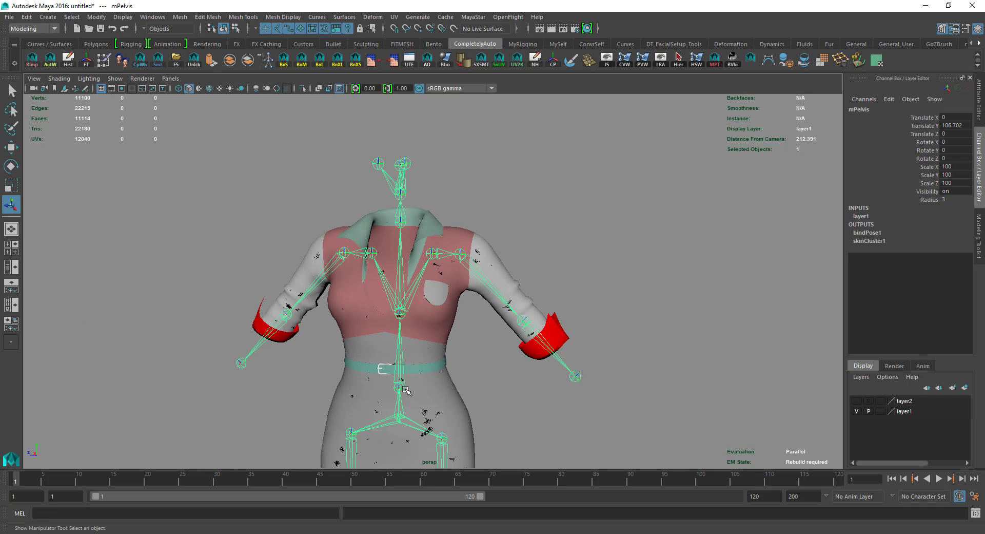
scroll(406, 390, "up", 4)
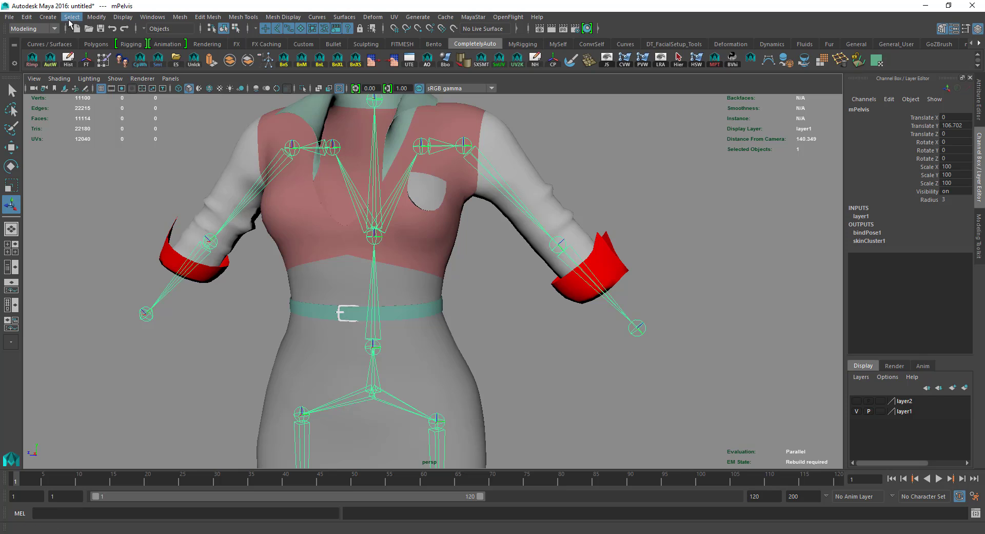
left_click(71, 18)
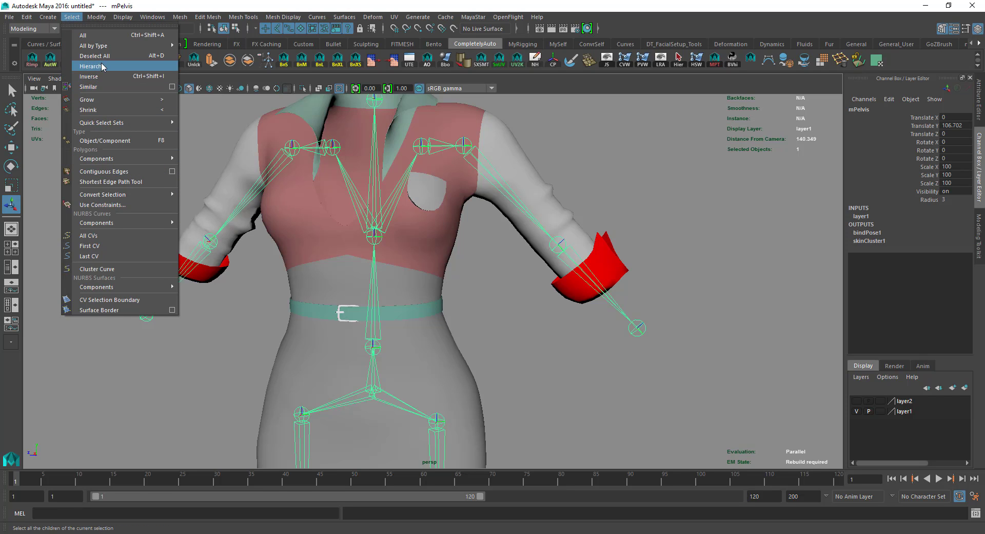
left_click(102, 66)
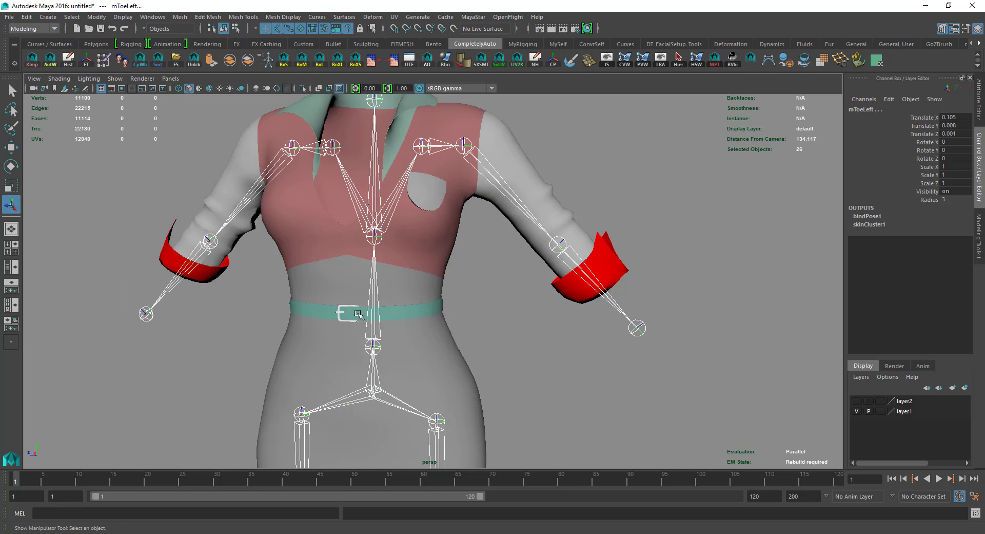
left_click(428, 189, "shift")
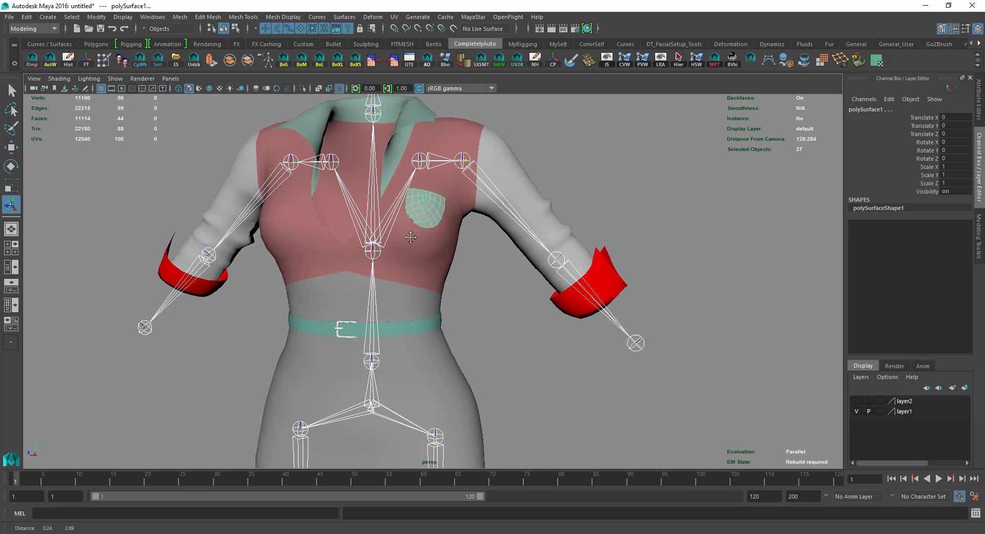
- Switch to the Rigging menu set and bind the pocket patch to the selected joints with Interactive Bind Skin
scroll(395, 188, "up", 4)
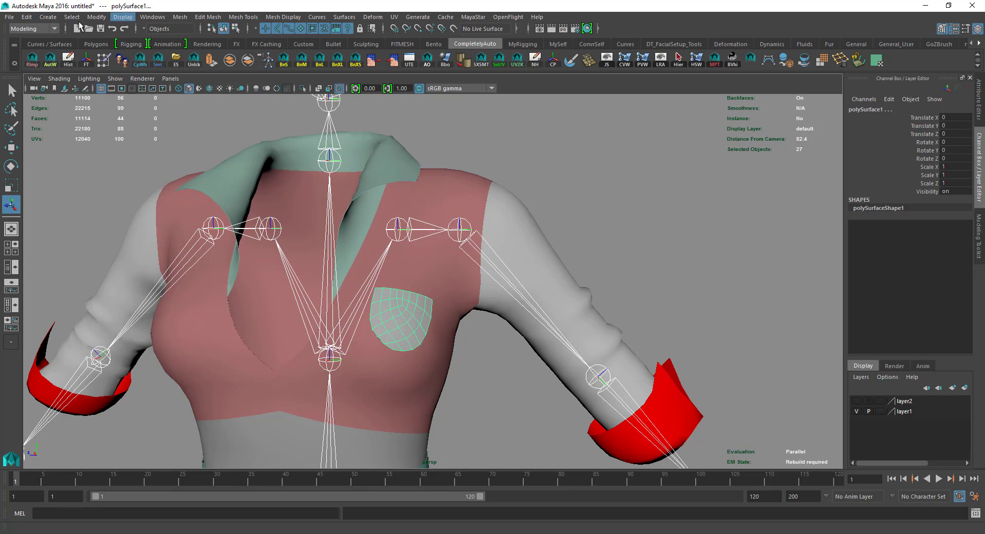
left_click(43, 29)
left_click(26, 52)
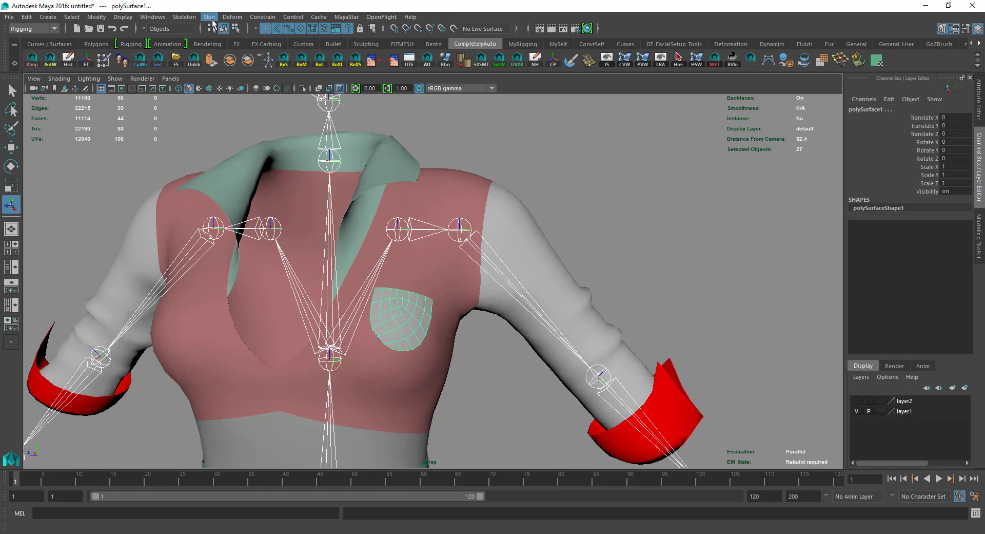
left_click(209, 17)
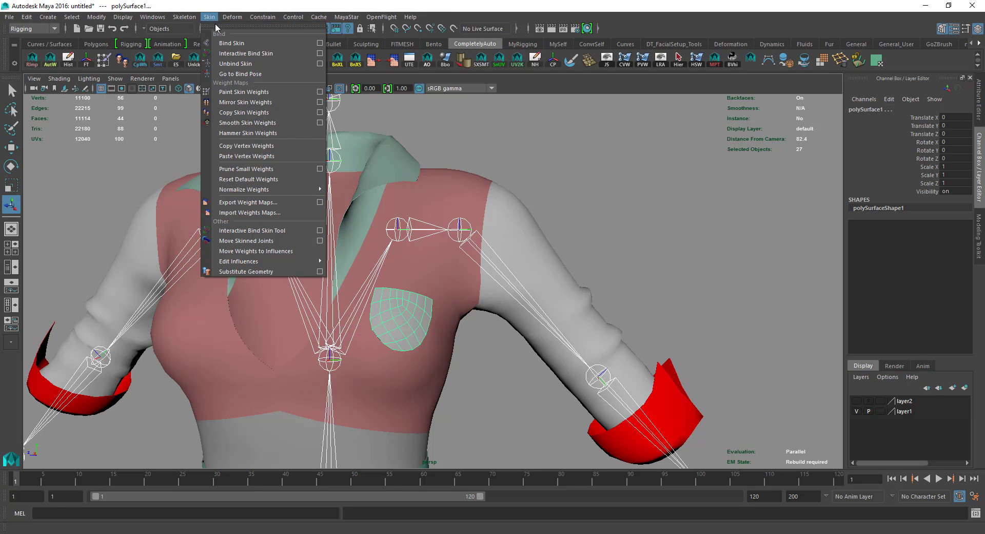
left_click(246, 53)
left_click(418, 315)
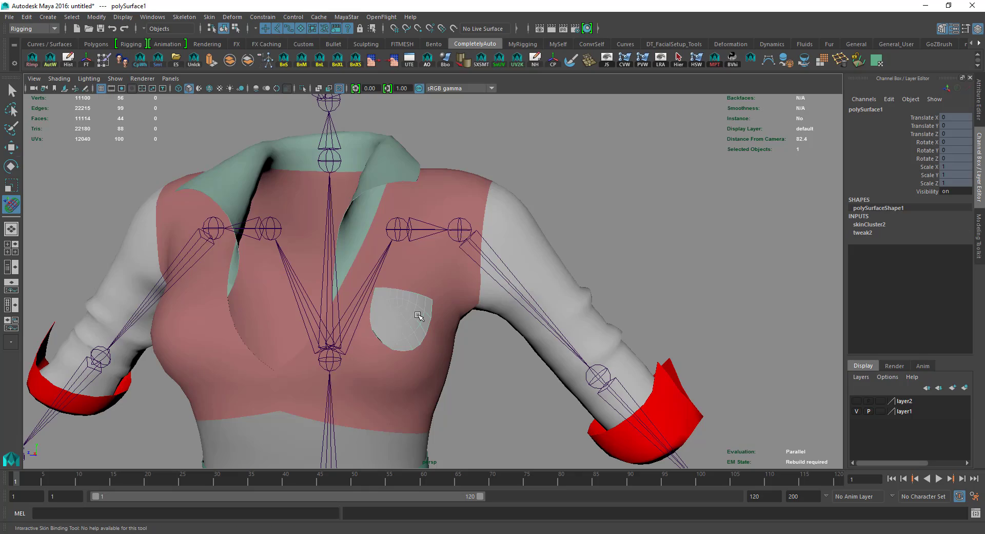
key("w")
mouse_move(419, 316)
left_mouse_down("alt")
mouse_move(382, 330)
mouse_move(429, 310)
left_mouse_up("alt")
scroll(442, 319, "up", 4)
scroll(421, 316, "down", 4)
scroll(433, 255, "up", 4)
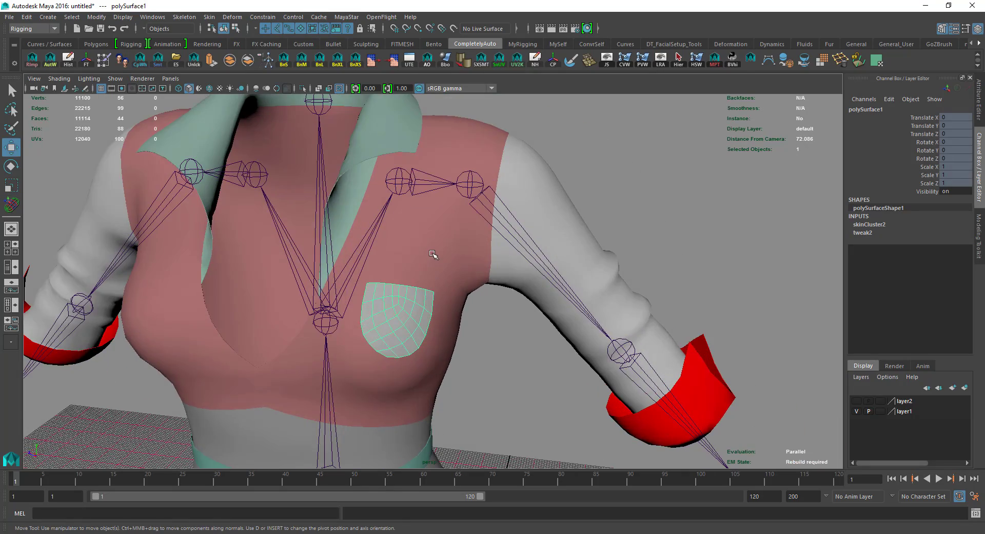
- Copy the skin weights from the dress to the pocket patch using Closest point on surface and One to one influence association
left_click(432, 254)
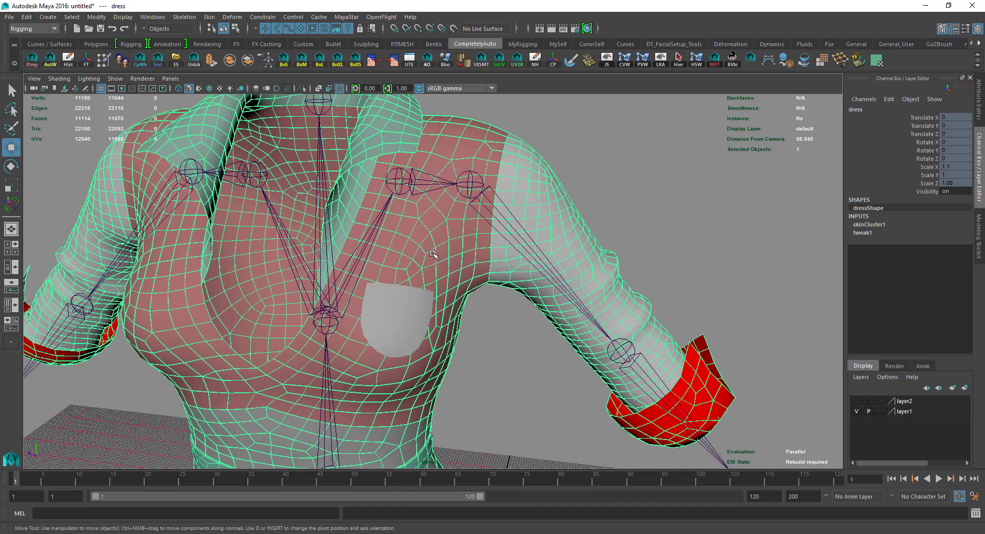
left_click(405, 315, "shift")
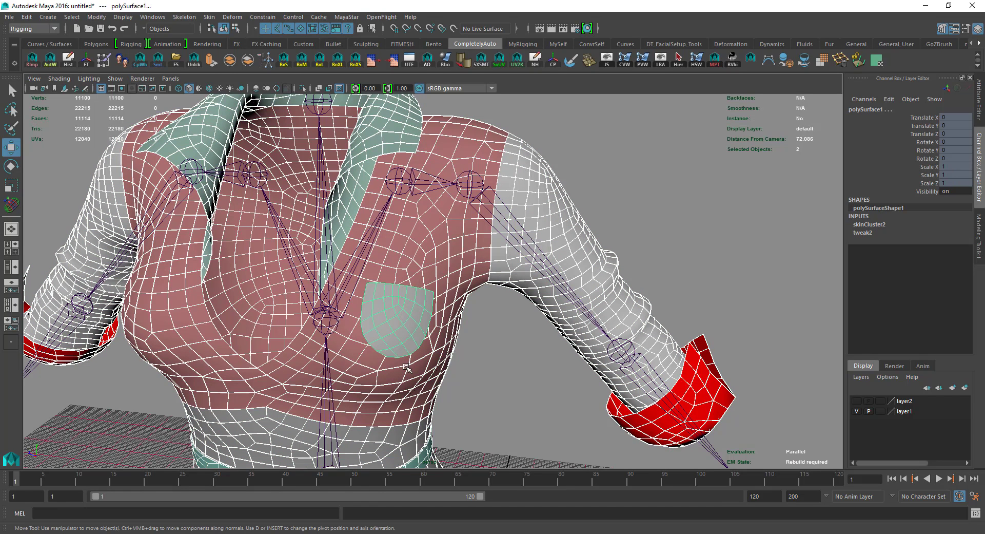
left_click(209, 17)
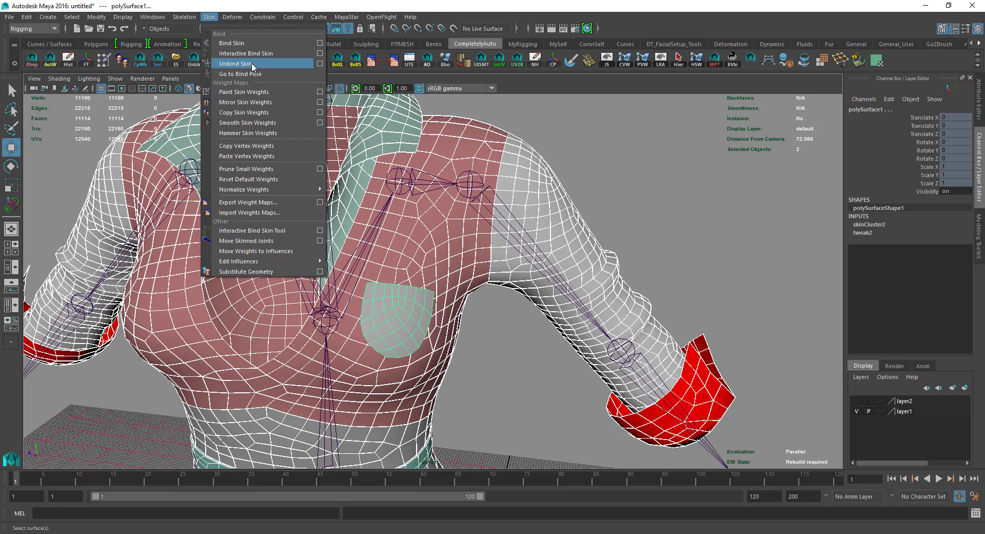
left_click(279, 113)
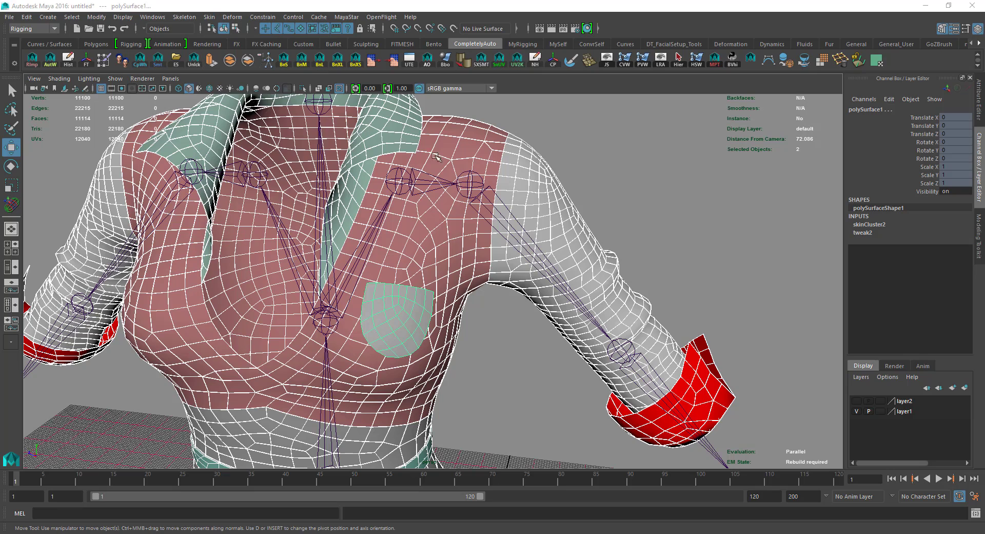
left_click_drag(480, 79, 452, 147)
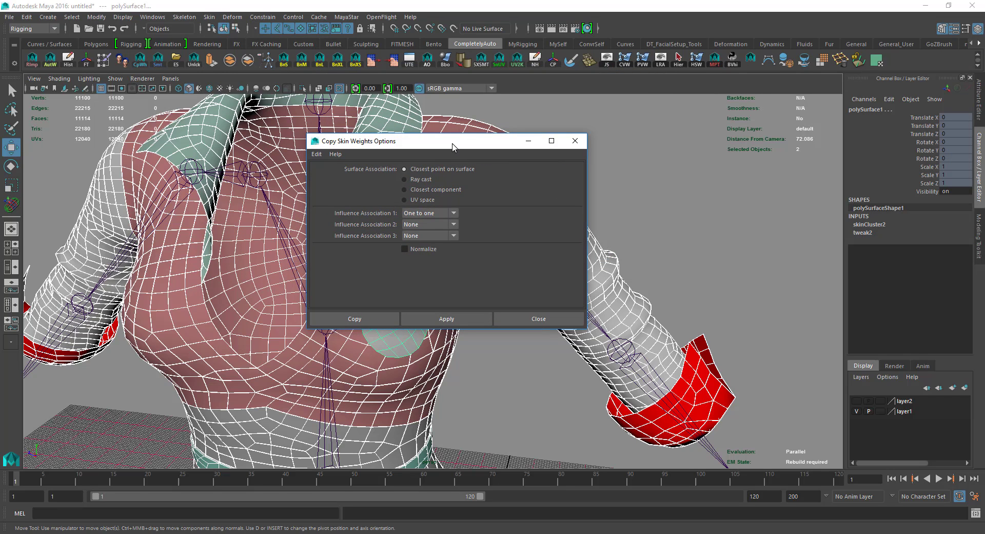
left_click(437, 320)
left_click(538, 319)
left_click(478, 357)
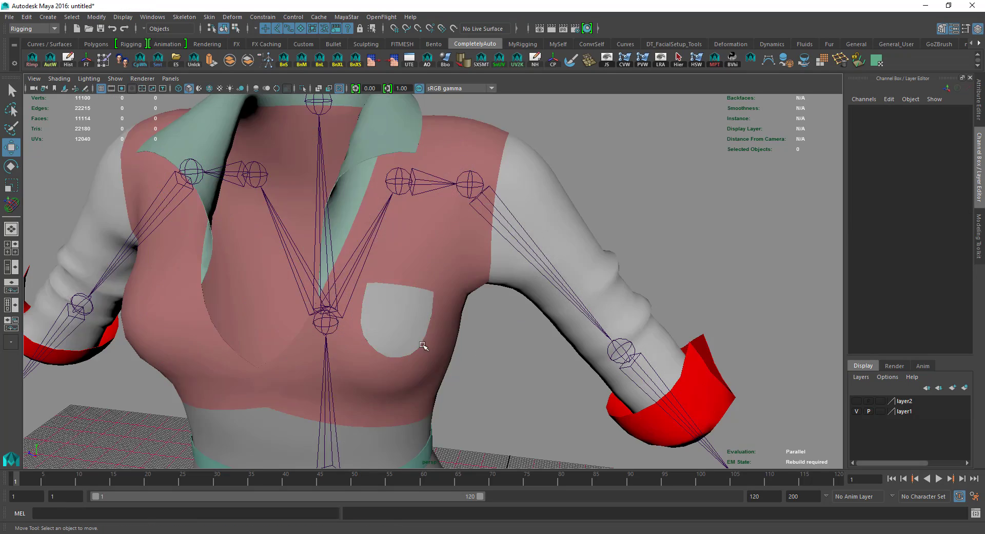
- Display the dress's skin weights with Paint Skin Weights and examine a chest influence on the fabric around the pocket
scroll(390, 319, "down", 3)
left_click_drag(376, 304, 399, 302, "alt")
left_click(426, 238)
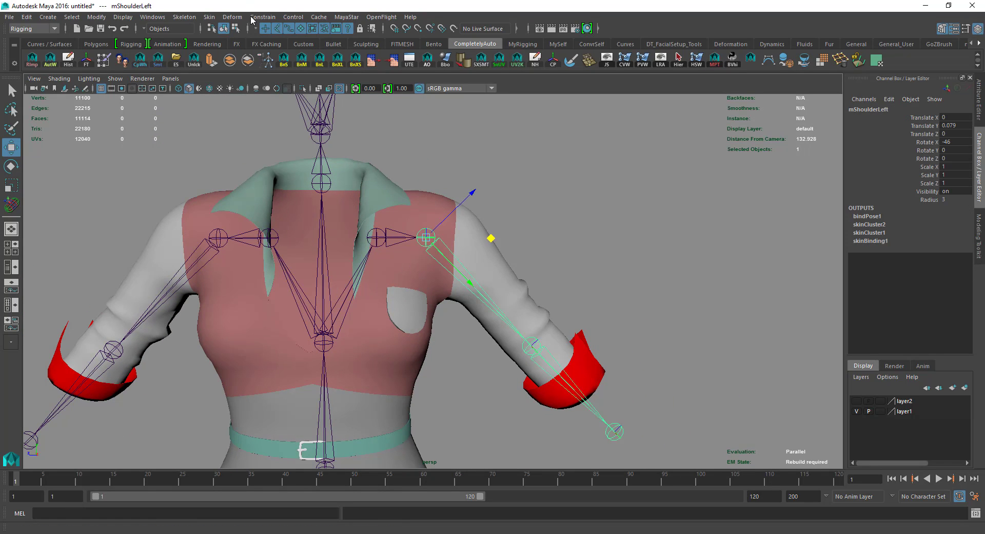
left_click(375, 388)
left_click(210, 17)
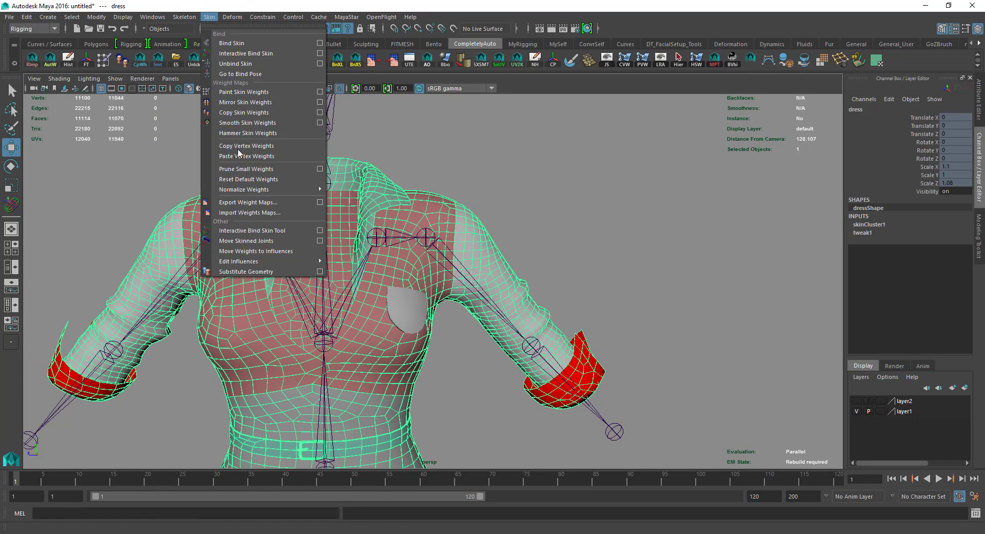
left_click(297, 93)
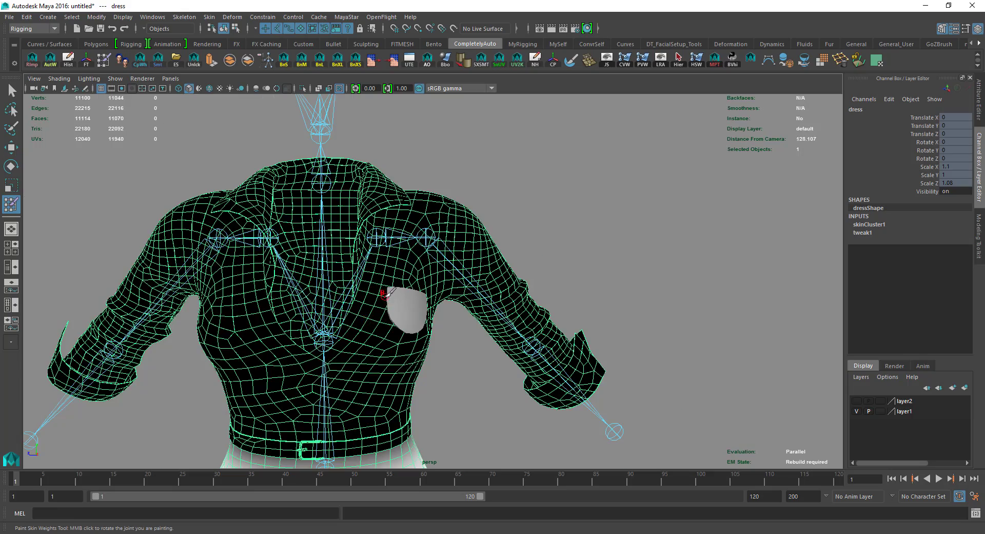
scroll(322, 237, "up", 4)
right_click_drag(257, 271, 261, 240)
left_click_drag(261, 240, 320, 274, "alt")
scroll(428, 312, "up", 3)
scroll(428, 312, "up", 2)
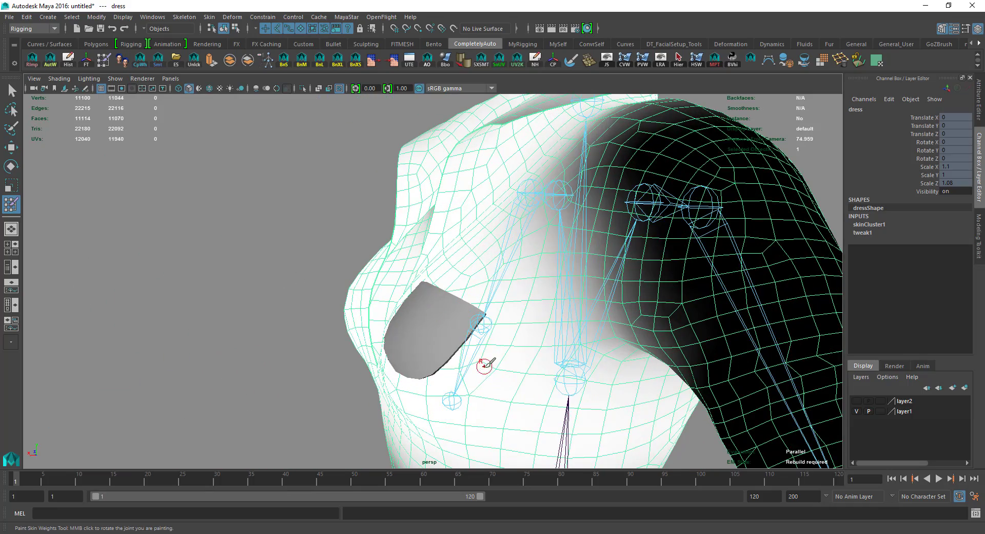
left_click_drag(485, 355, 453, 331, "alt")
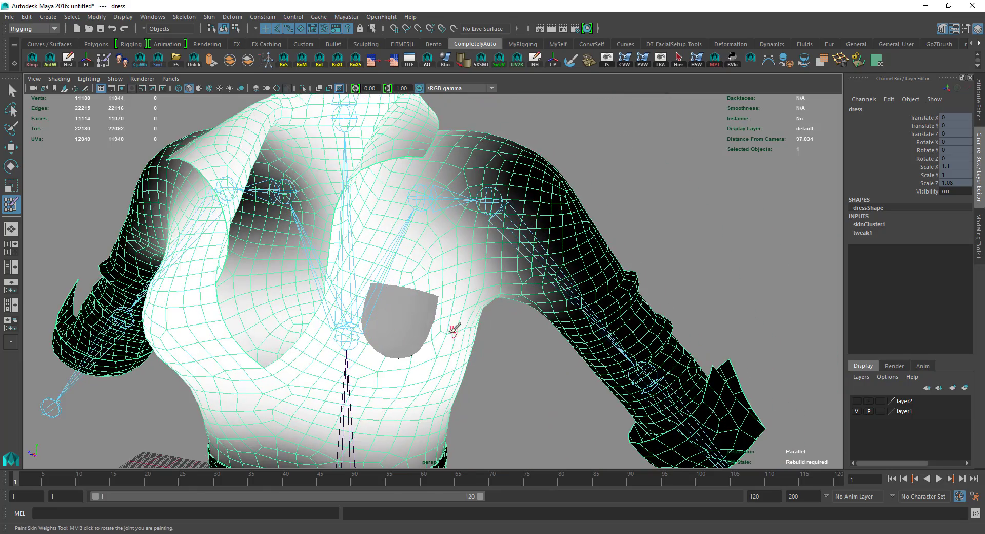
- Select the pocket patch and inspect its copied skin weights with Paint Skin Weights, then leave the paint tool
key("w")
scroll(414, 332, "up", 3)
left_click(414, 332)
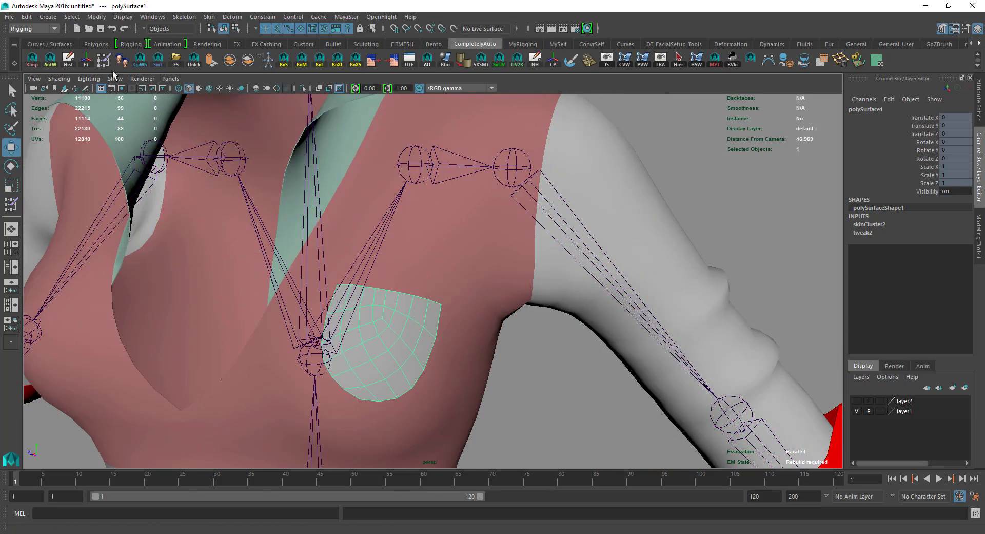
key("y")
scroll(427, 303, "down", 4)
left_click_drag(362, 301, 389, 299, "alt")
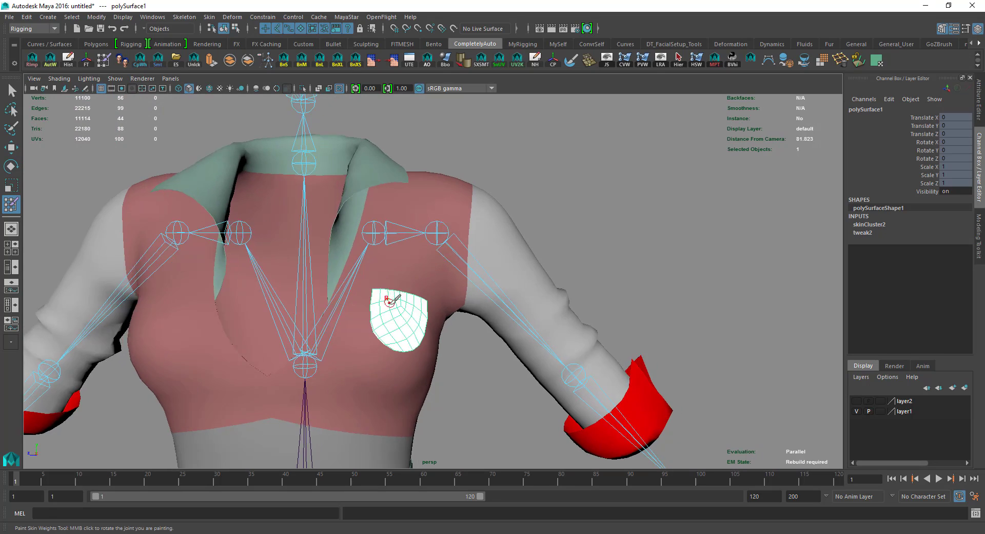
scroll(390, 299, "down", 2)
right_click(333, 305)
right_click_drag(333, 305, 333, 276)
left_click_drag(426, 300, 321, 303, "alt")
middle_click_drag(408, 307, 364, 287, "alt")
left_click_drag(391, 285, 462, 241, "alt")
key("w")
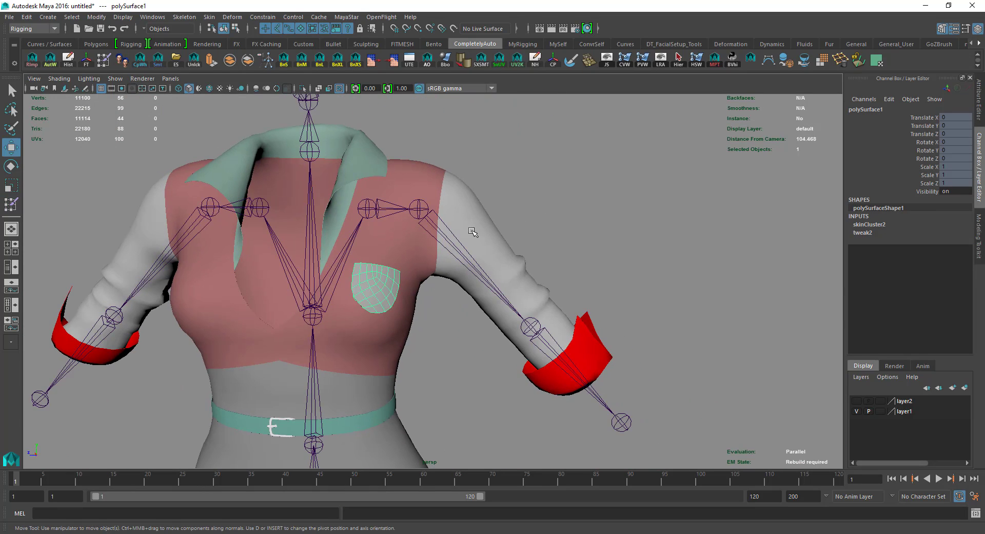
- Rotate the left shoulder joint so the arm lowers to test how the pocket patch deforms
left_click(440, 232)
key("e")
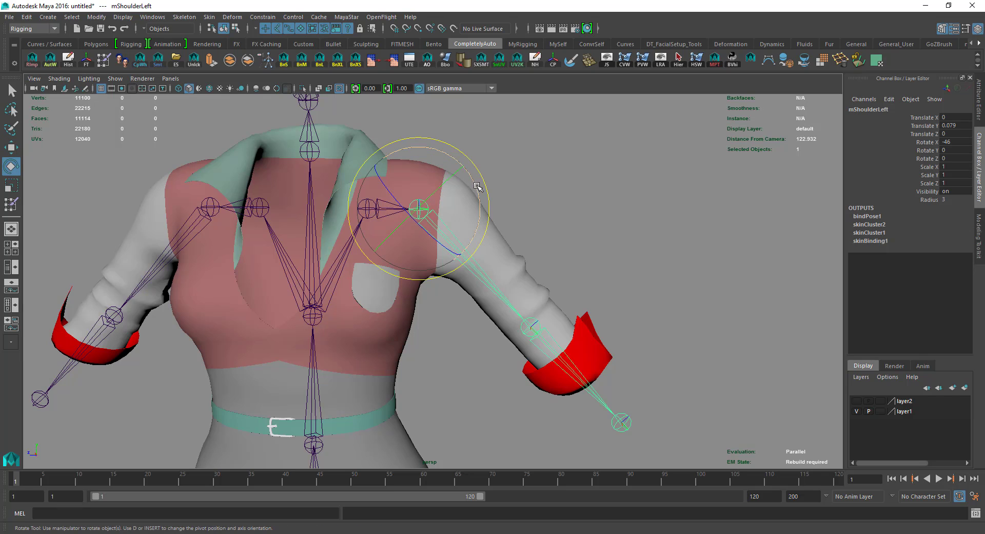
left_click_drag(477, 187, 565, 202)
key("ctrl+z")
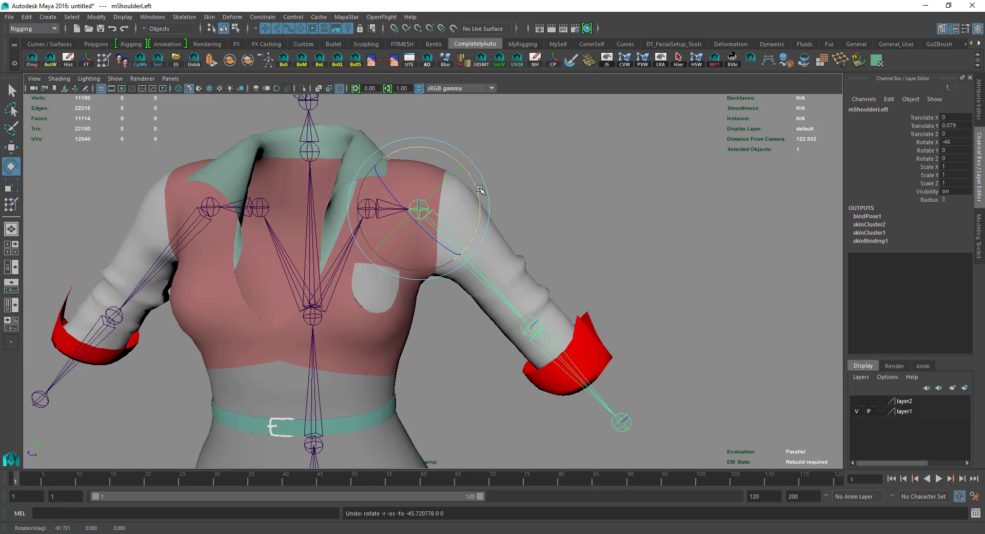
left_click_drag(479, 188, 464, 226)
left_click(586, 220)
- Rotate the left collar joint about 31.6 degrees in Z and check that the pocket patch follows the bodice
left_click(394, 212)
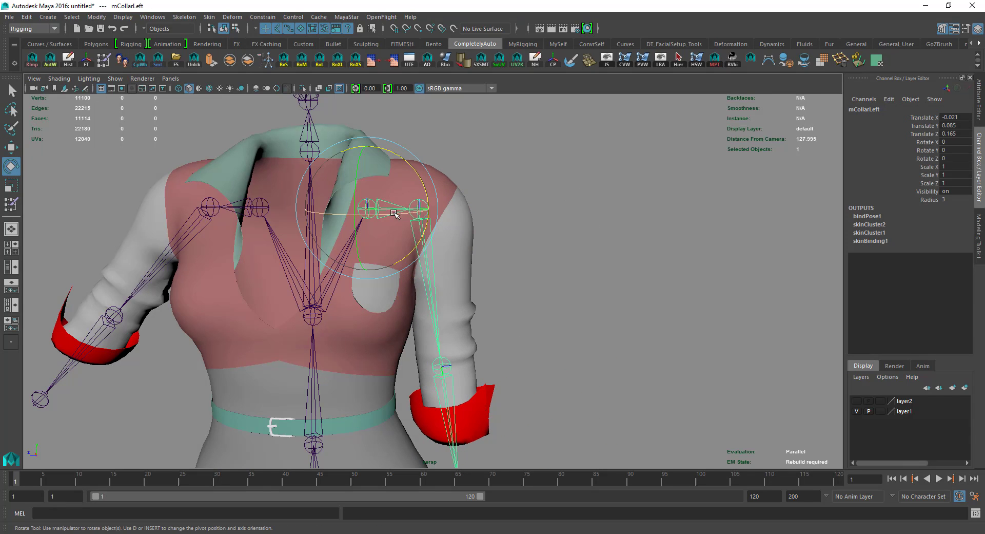
left_click_drag(394, 212, 428, 204)
right_click_drag(371, 288, 425, 331, "alt")
left_click_drag(385, 231, 347, 267, "alt")
key("ctrl+z")
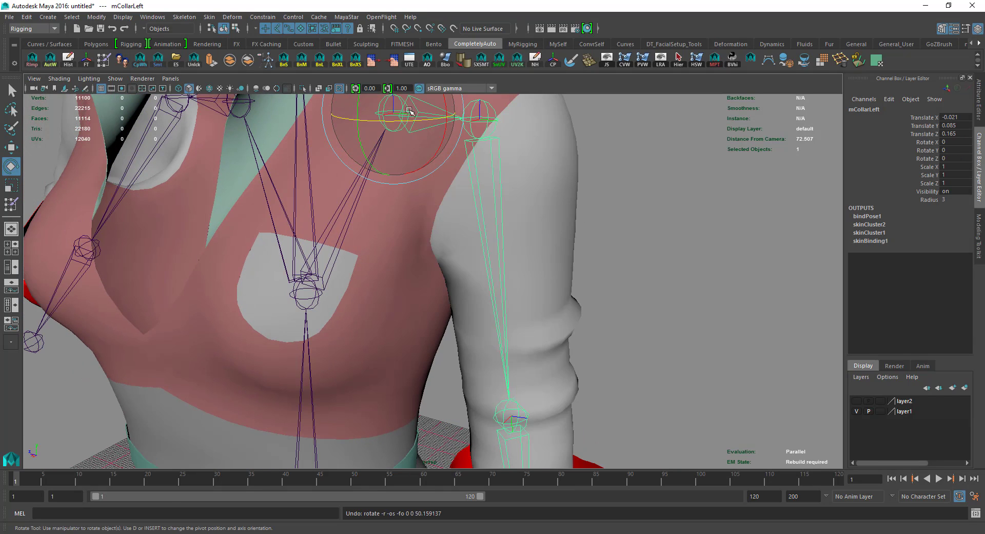
left_click_drag(409, 111, 388, 235)
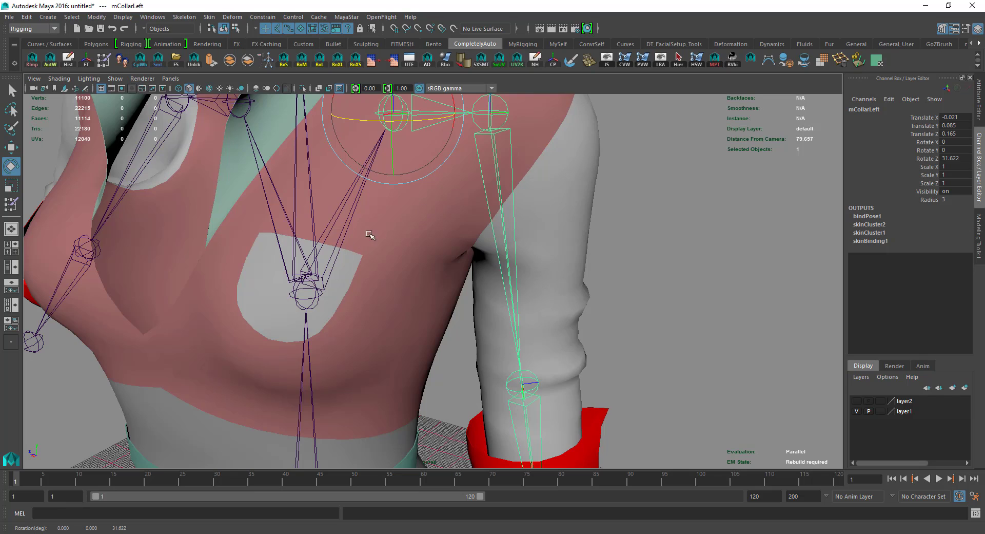
right_click_drag(431, 282, 402, 241, "alt")
left_click_drag(302, 377, 336, 365, "alt")
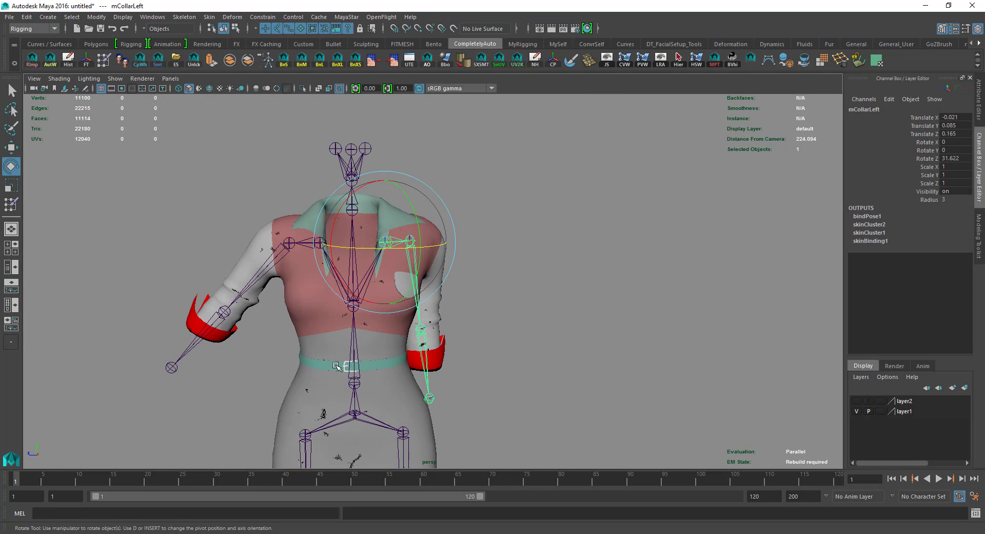
- Undo the collar and shoulder test rotations, then clear the selection
key("ctrl+z")
key("ctrl+z")
key("ctrl+z")
key("ctrl+z")
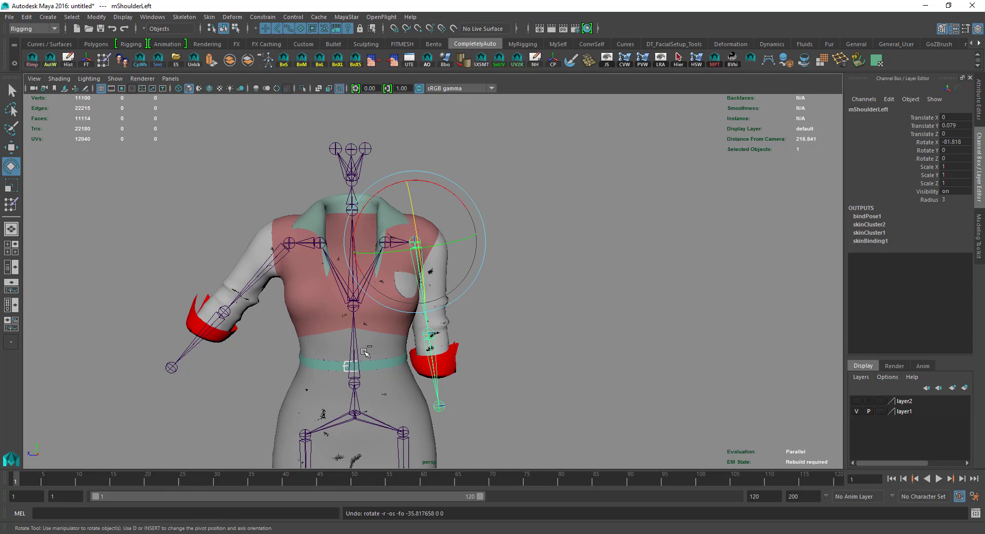
left_click(620, 318)
left_click_drag(388, 370, 347, 418, "alt")
right_click_drag(346, 418, 390, 358, "alt")
scroll(391, 291, "down", 5)
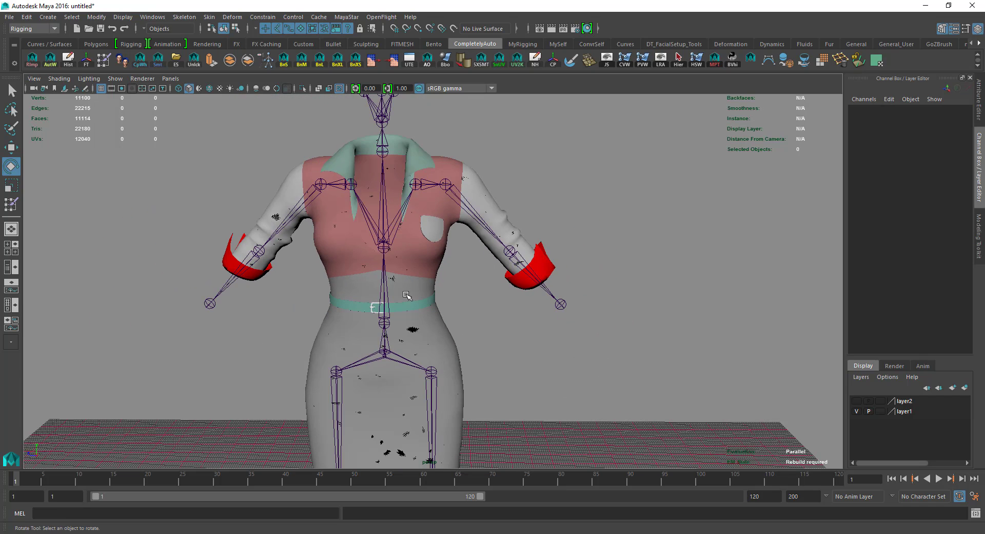
- Select the pocket patch and start exporting its skin weight maps
scroll(437, 192, "up", 7)
left_click(438, 192)
middle_click_drag(405, 267, 393, 319, "alt")
scroll(423, 280, "up", 3)
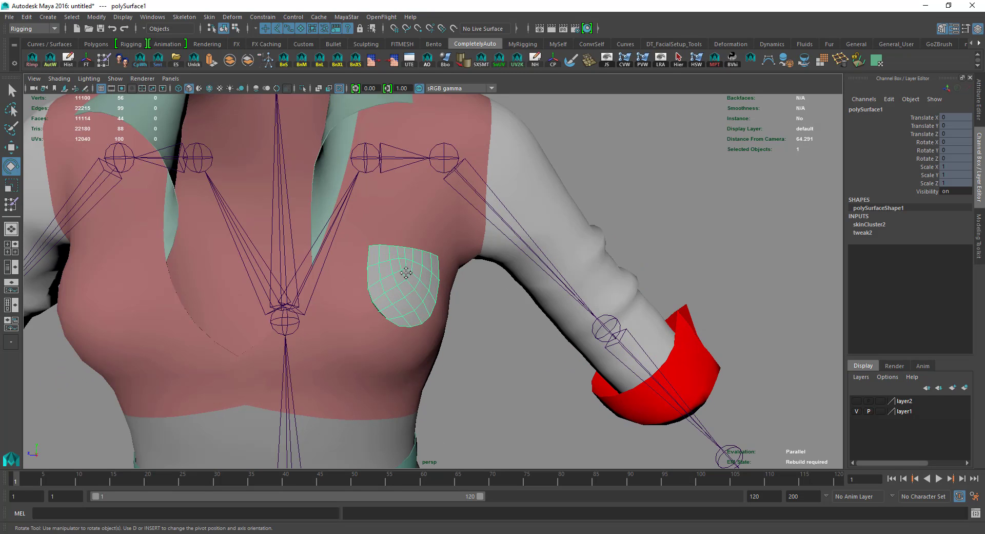
scroll(408, 272, "up", 3)
scroll(354, 297, "down", 5)
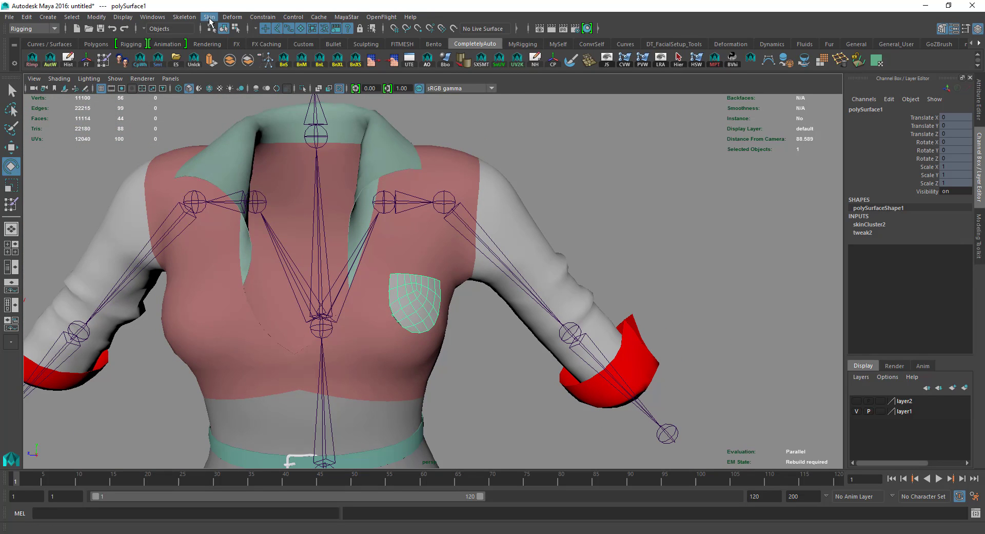
left_click(210, 17)
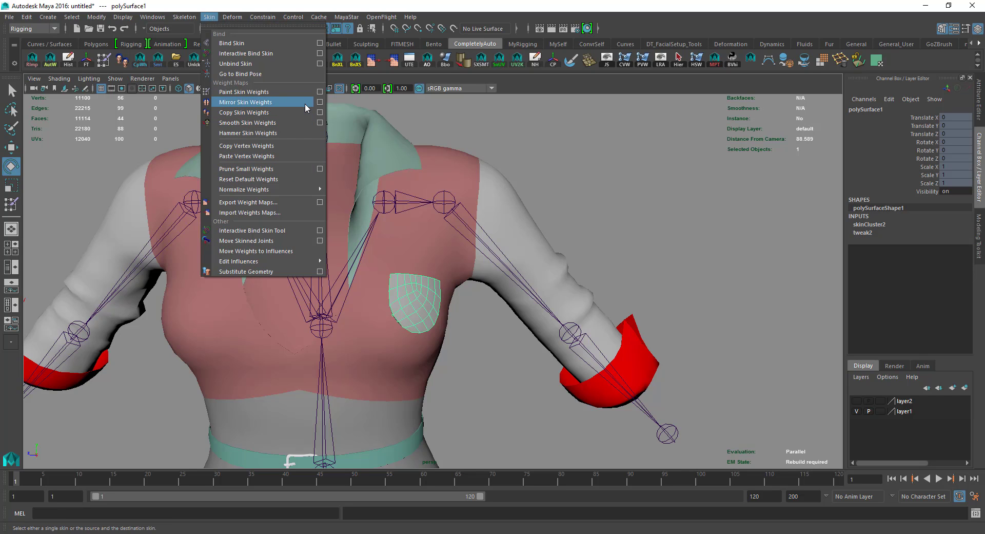
left_click(297, 203)
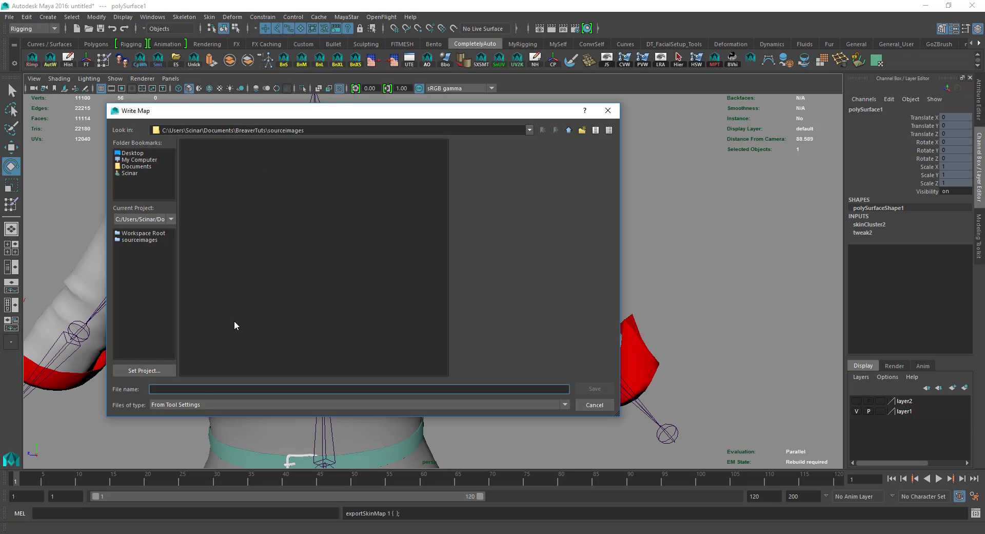
- Create a folder named Pocket in the project's sourceimages and save the weight maps there as pocket
right_click(241, 248)
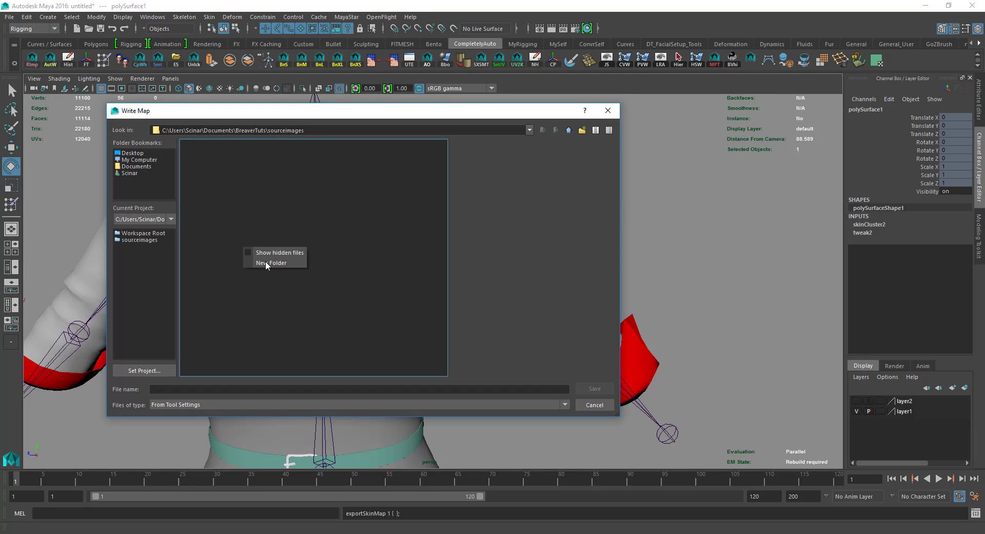
left_click(265, 261)
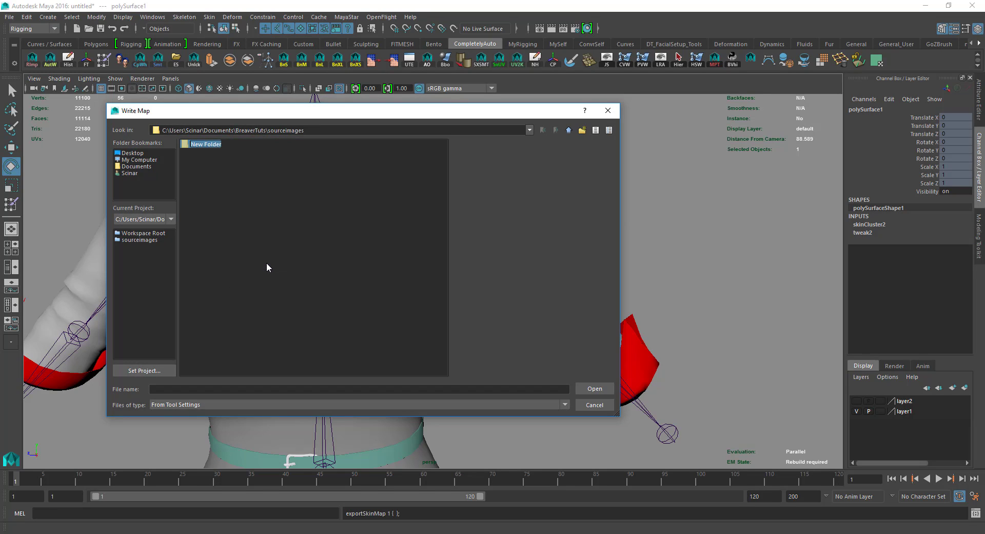
type("Pocket")
key("Return")
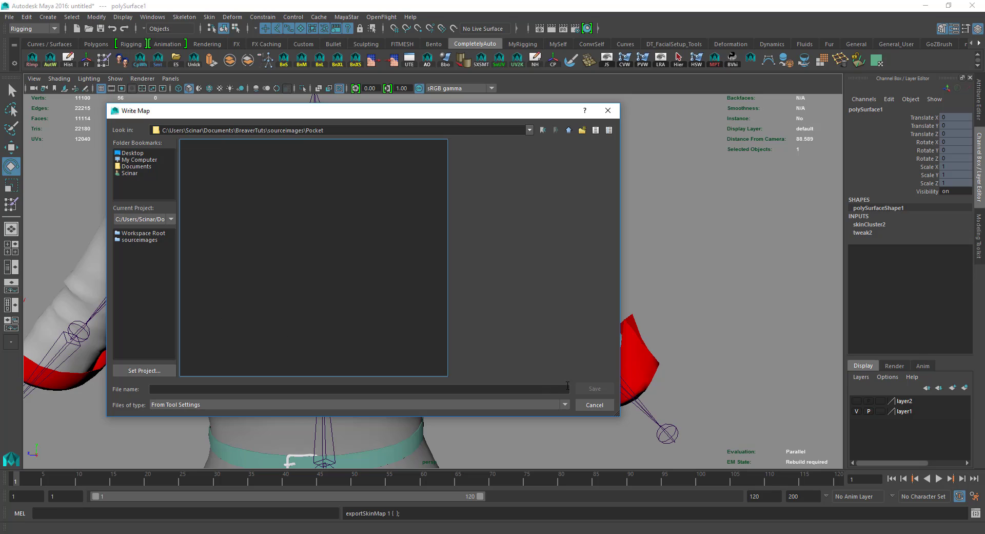
left_click(207, 389)
type("pocket")
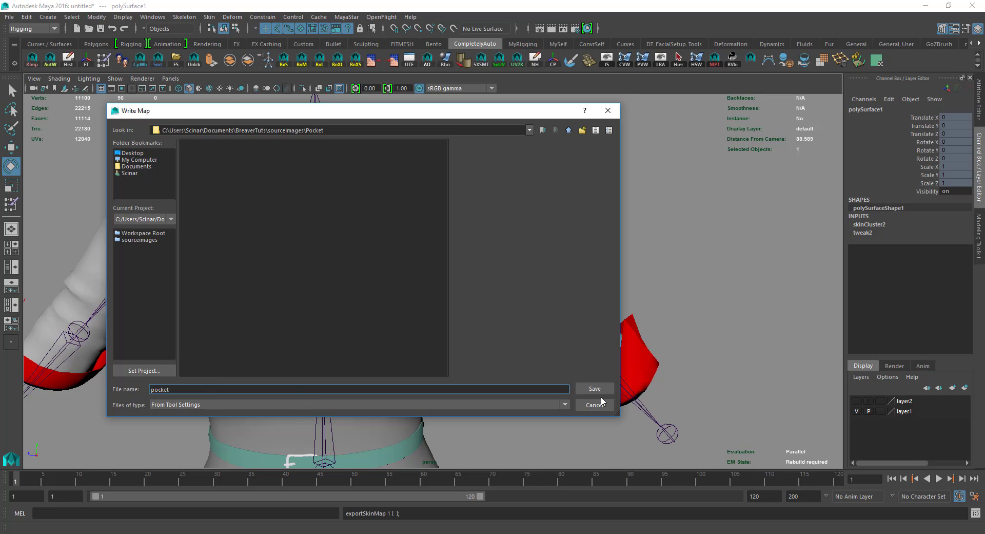
left_click(605, 388)
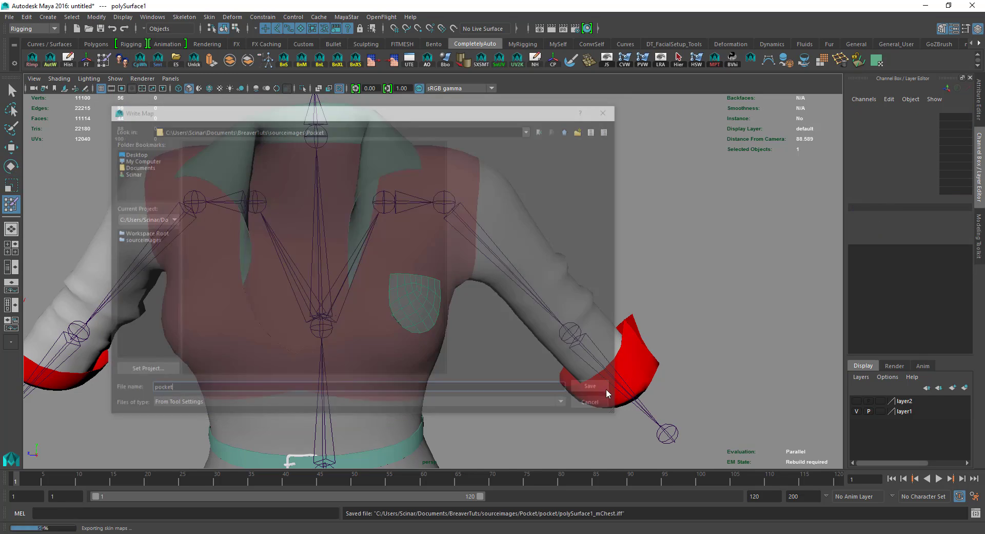
- Export the selected pocket patch to the BreaverTuts folder as an FBX file named fbx_pocket
left_click(176, 61)
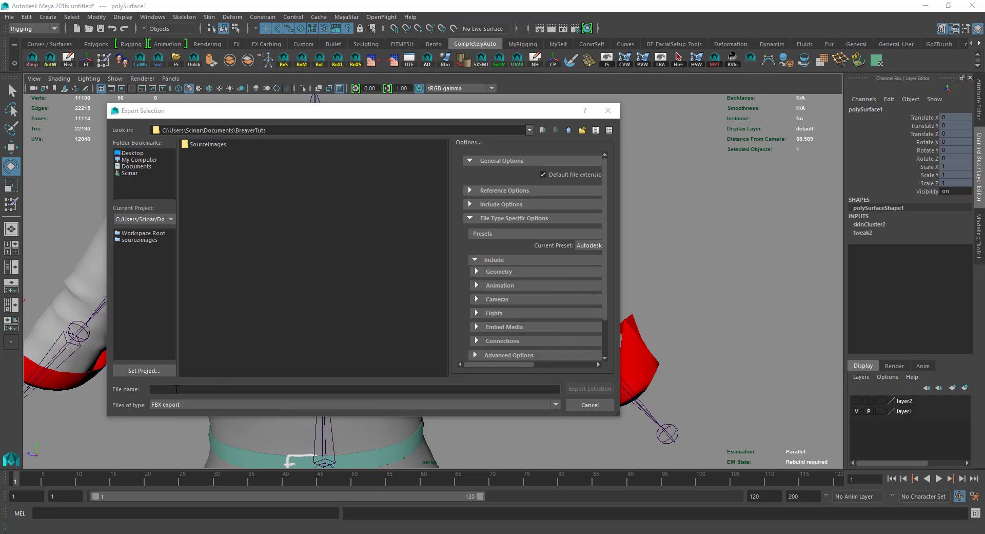
left_click(181, 390)
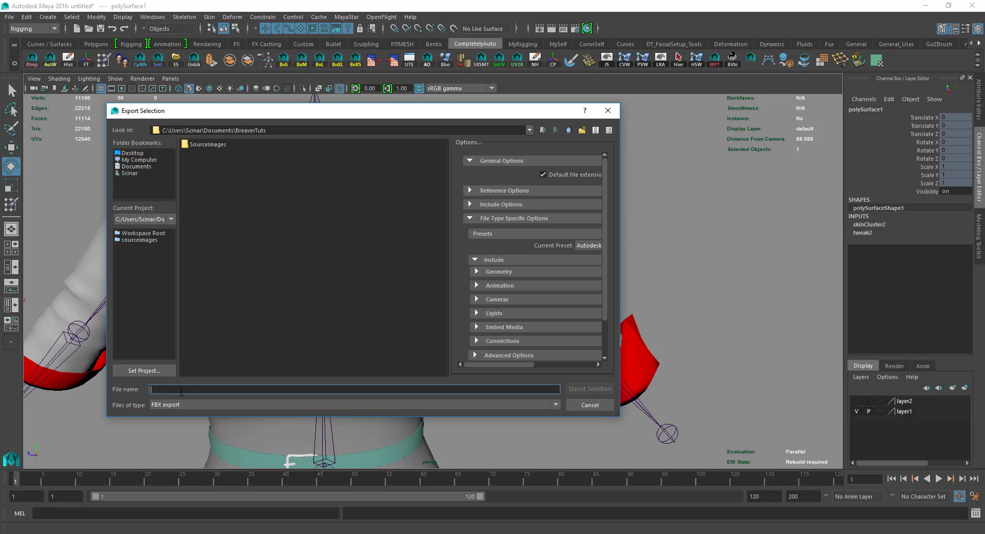
type("fbx_pocket")
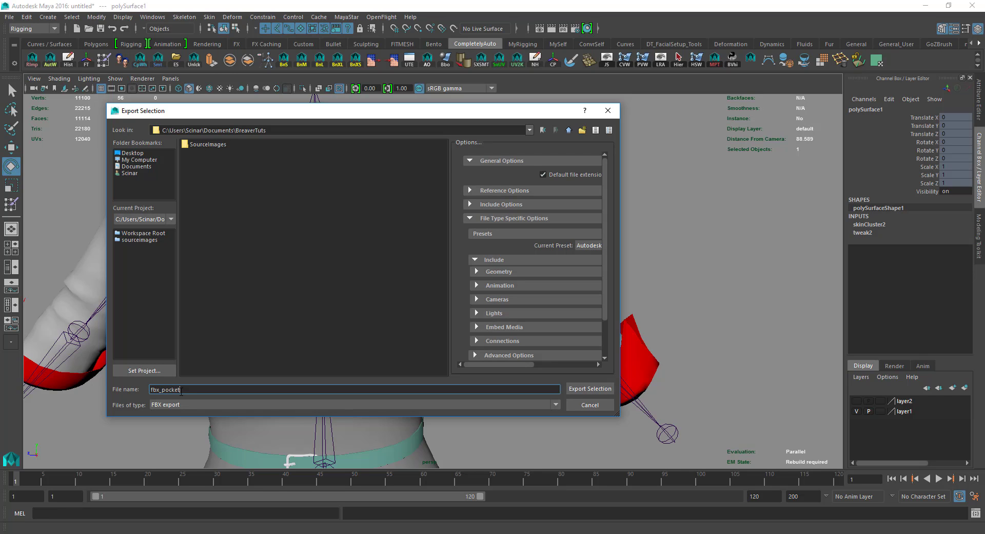
left_click(579, 390)
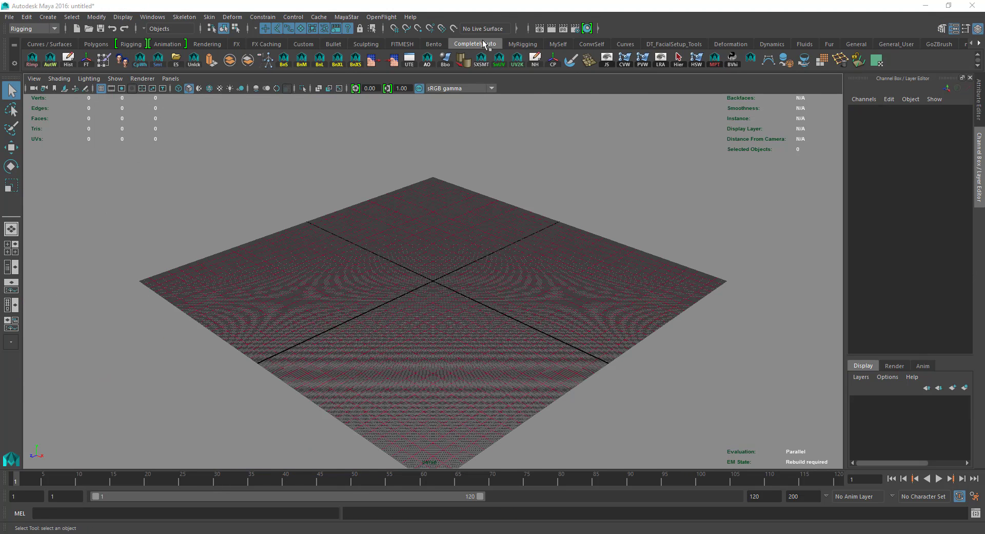
- Import the fbx_pocket file from the BreaverTuts folder in File Explorer into the empty Maya scene
left_click_drag(528, 6, 495, 2)
left_click_drag(984, 90, 722, 123)
left_click_drag(562, 252, 330, 279)
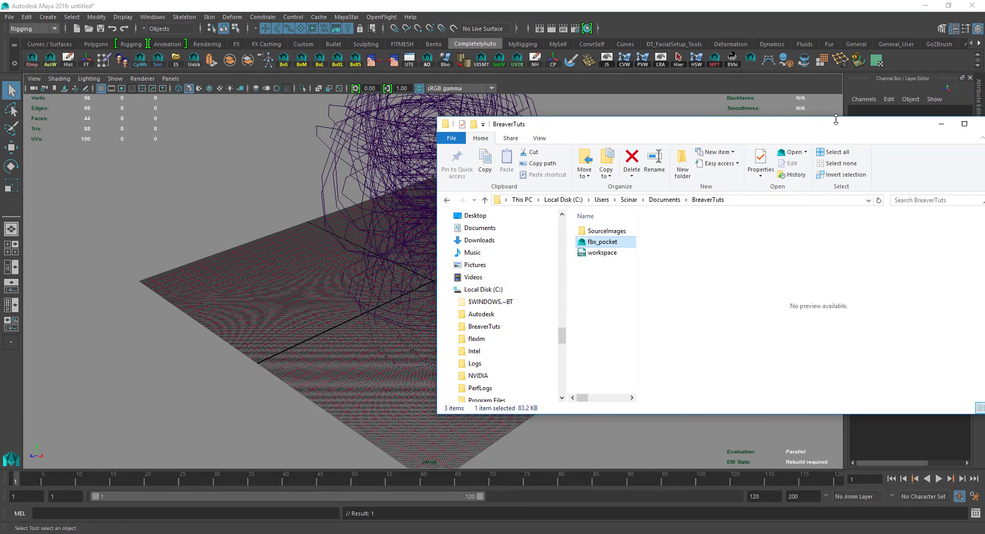
- Set the joint display size to 0.01 for the imported skeleton
left_click_drag(773, 186, 445, 233, "alt")
scroll(444, 233, "up", 5)
middle_click_drag(445, 233, 414, 378, "alt")
left_click_drag(414, 378, 426, 374, "alt")
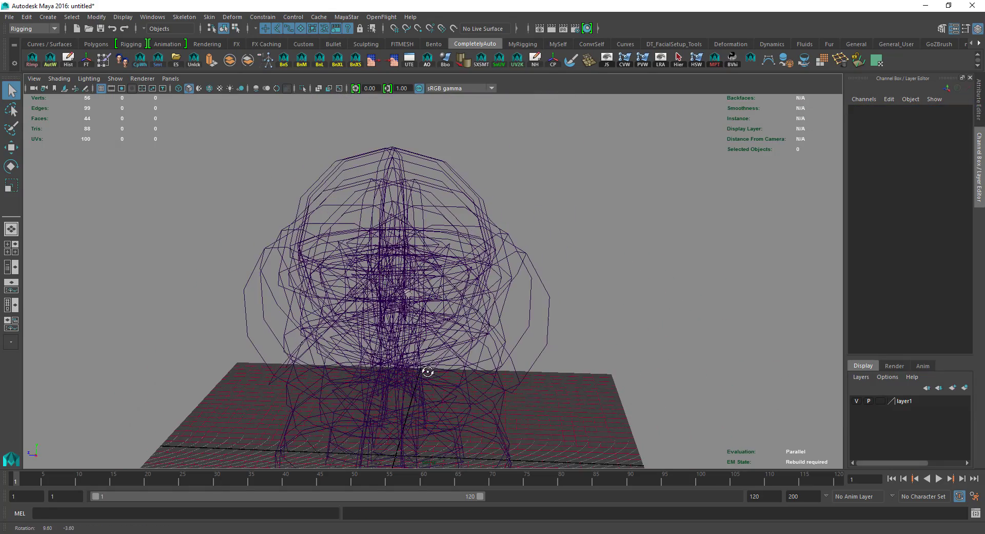
middle_click_drag(427, 374, 434, 342, "alt")
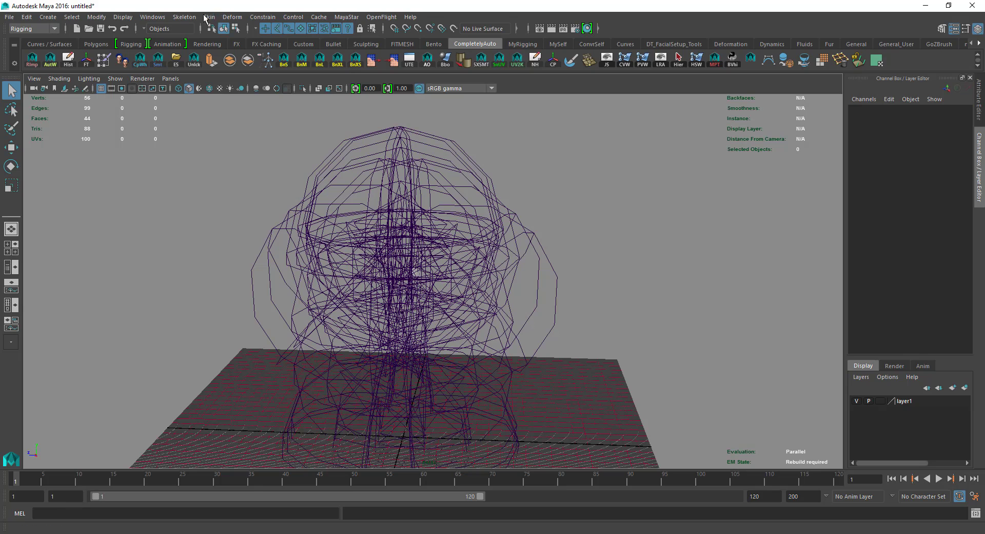
left_click(123, 17)
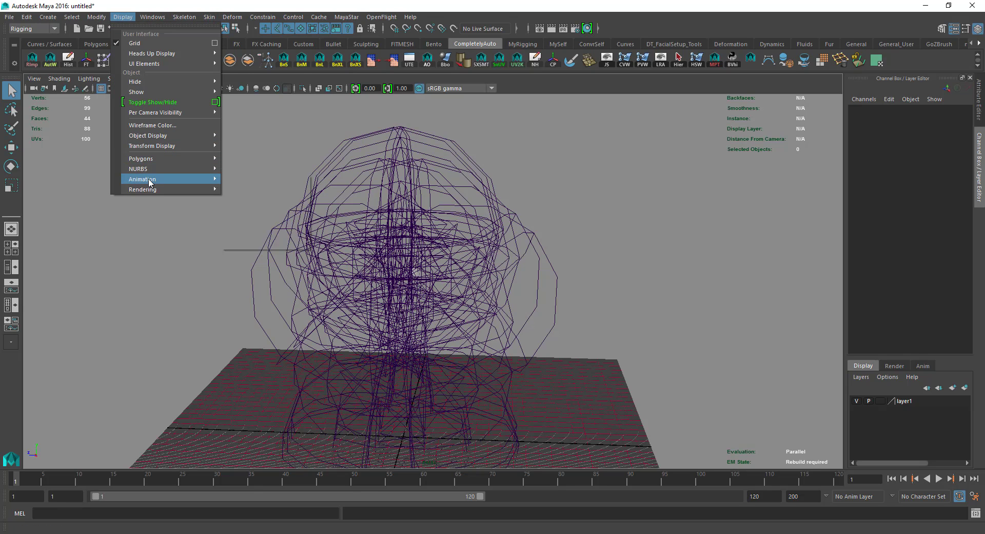
mouse_move(149, 179)
left_click(291, 211)
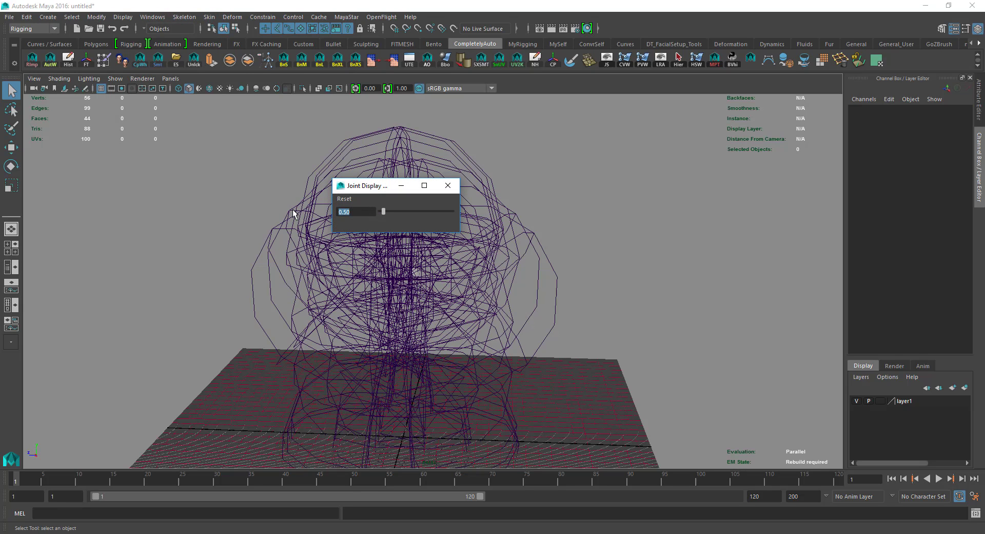
type("0.01")
key("Return")
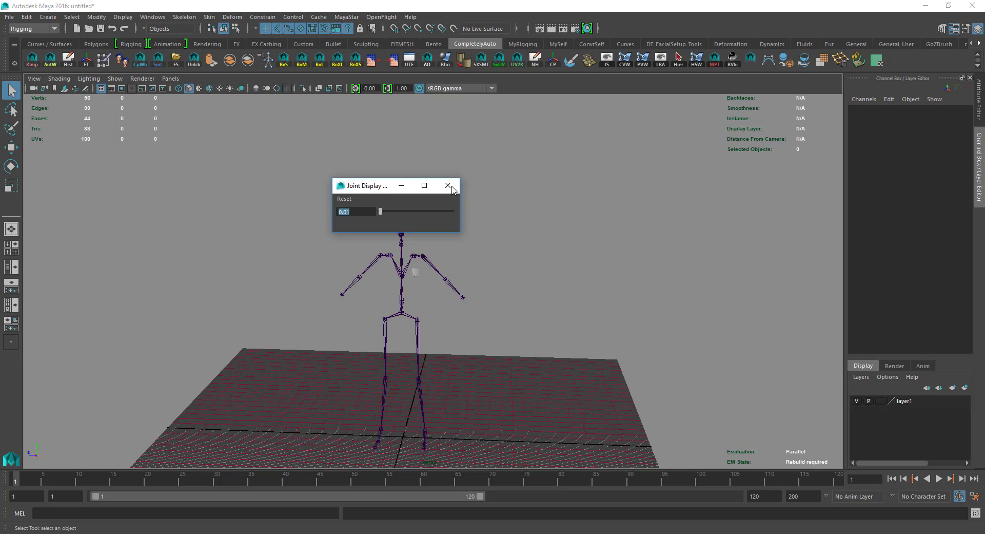
- Unbind the skin from the imported pocket patch
left_click(447, 185)
scroll(389, 267, "up", 5)
left_click(367, 251)
mouse_move(366, 252)
left_mouse_down("alt")
mouse_move(359, 244)
mouse_move(379, 240)
left_mouse_up("alt")
left_click(209, 17)
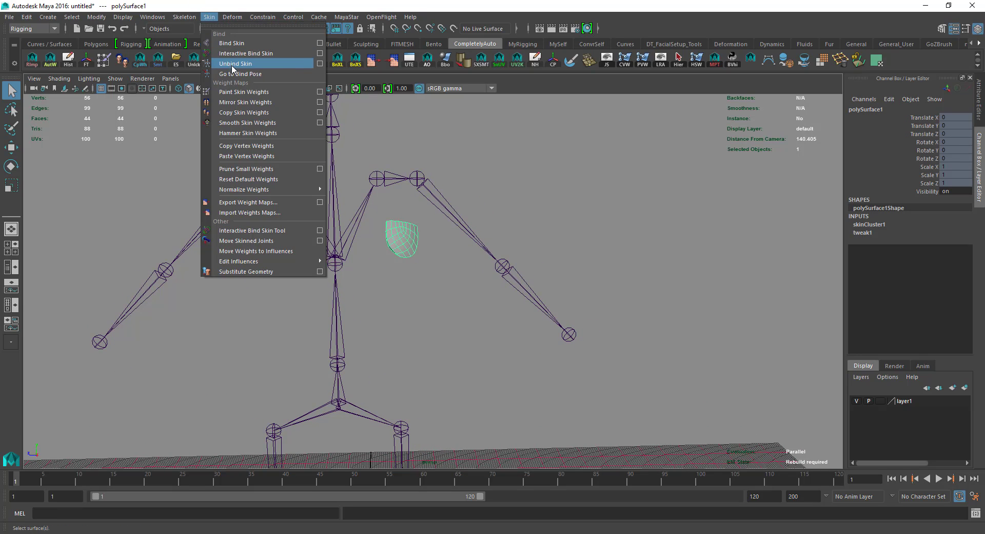
left_click(236, 63)
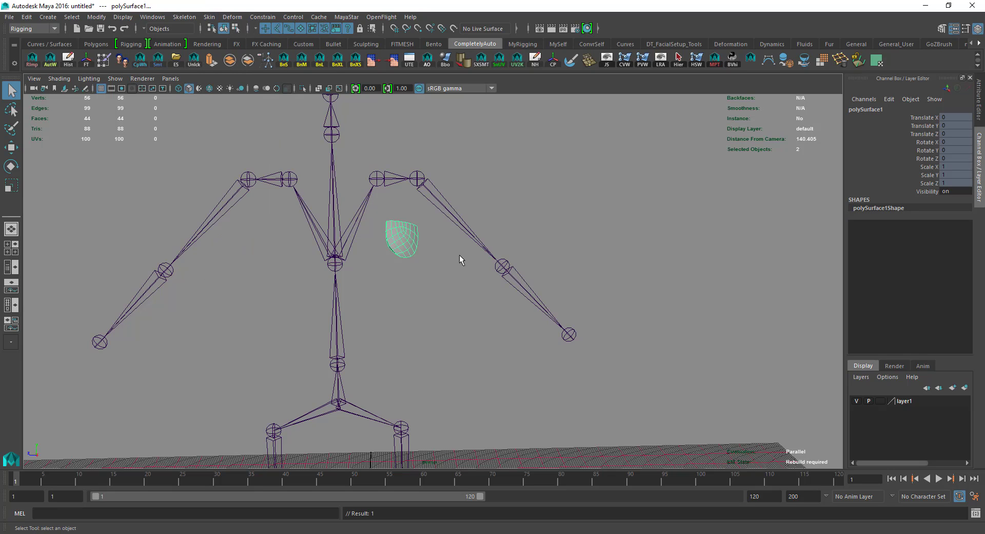
- Unlock the translate, rotate and scale channels of the pocket patch
left_click_drag(927, 117, 934, 183)
right_click(931, 190)
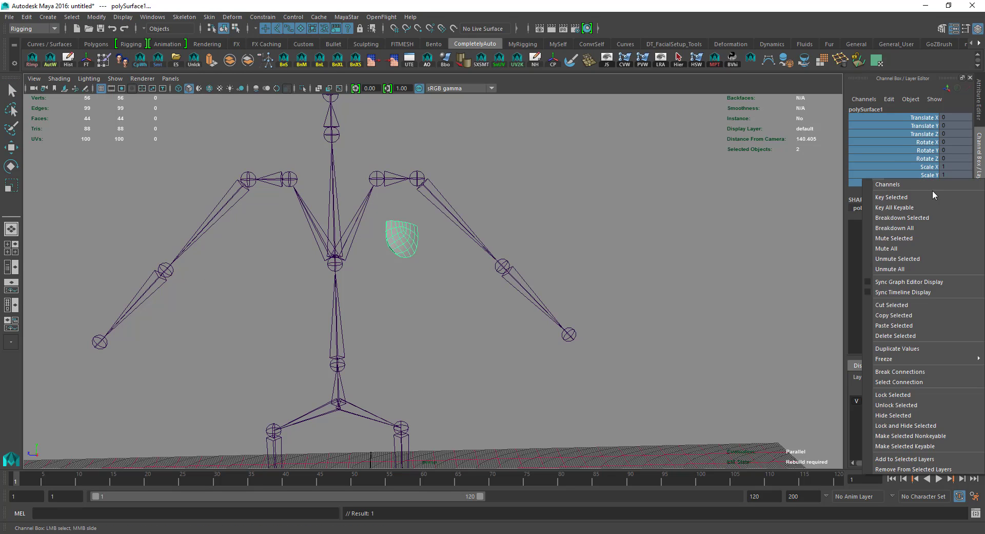
left_click(899, 404)
- Extrude all faces of the pocket patch by a local translate Z of about 0.112
right_click_drag(328, 269, 355, 271, "alt")
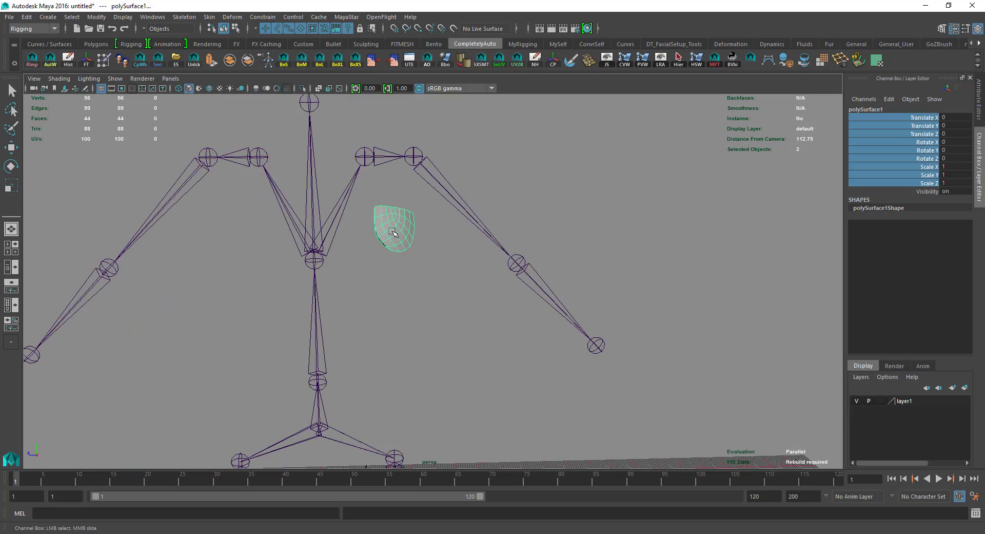
left_click_drag(393, 231, 367, 237, "alt")
middle_click_drag(368, 237, 450, 241, "alt")
right_click_drag(450, 252, 475, 283, "alt")
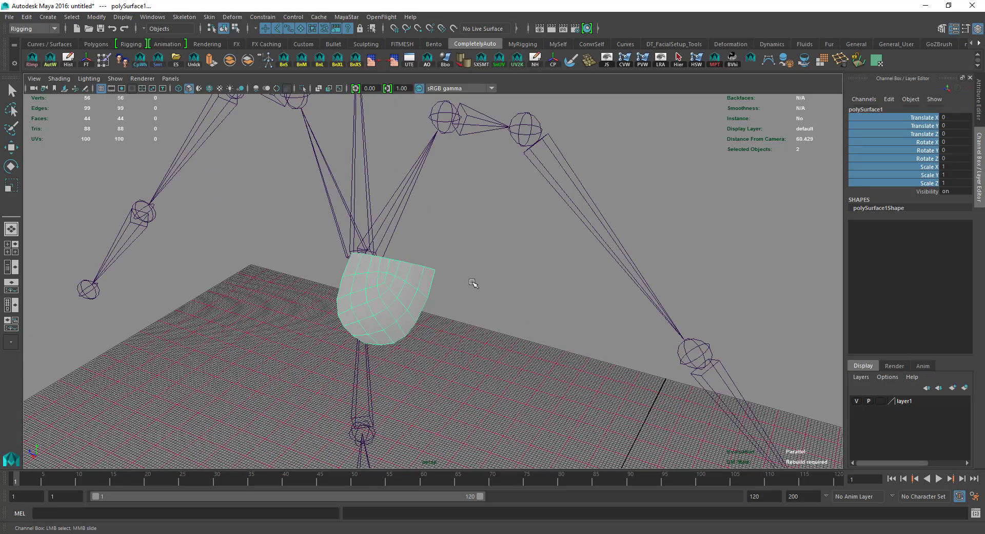
key("q")
left_click(475, 284)
left_click(416, 281)
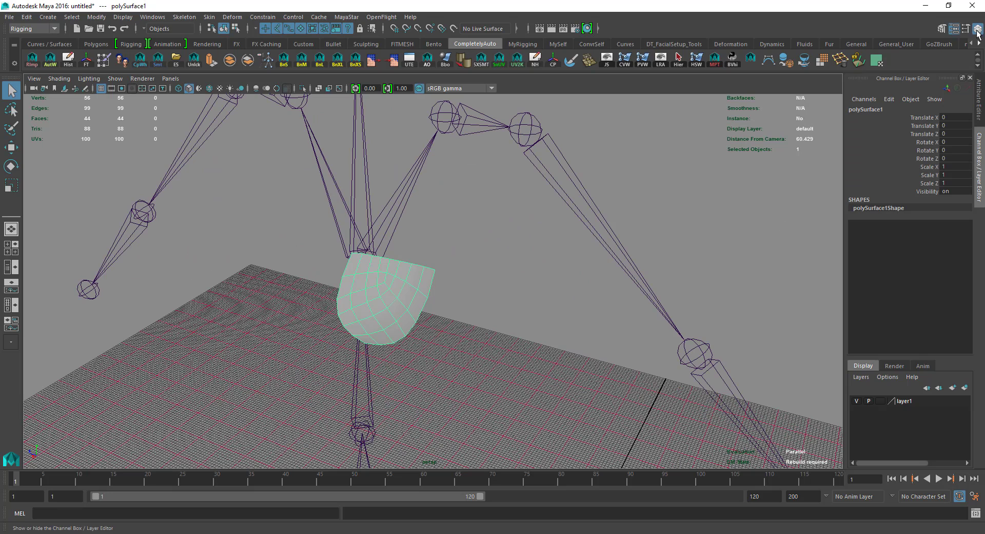
left_click(942, 28)
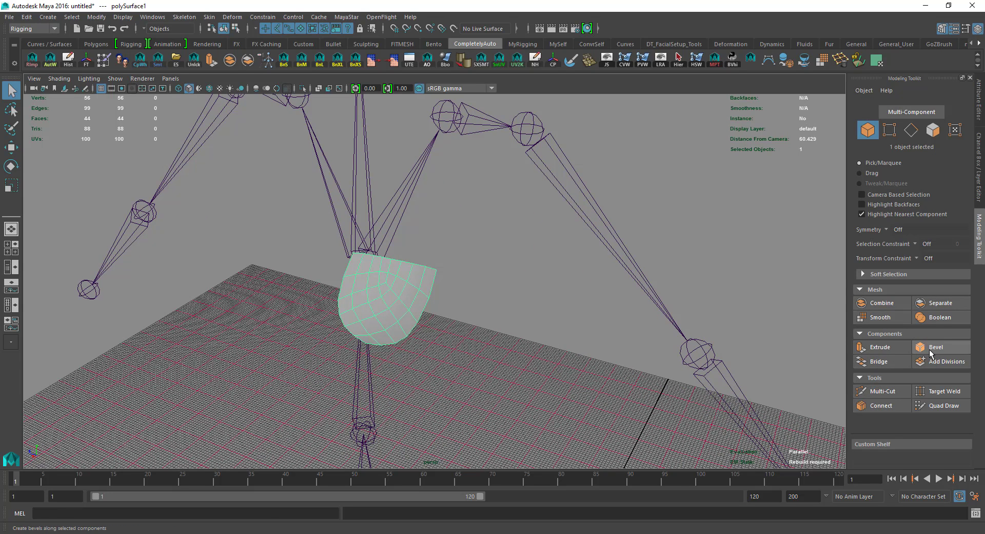
left_click(891, 347)
left_click_drag(374, 247, 177, 194, "alt")
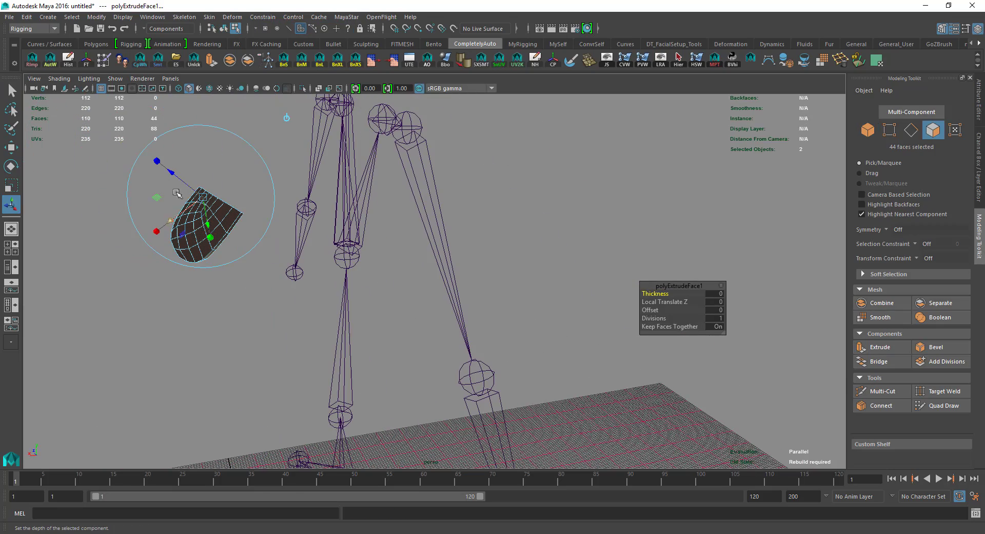
left_click_drag(174, 173, 180, 179)
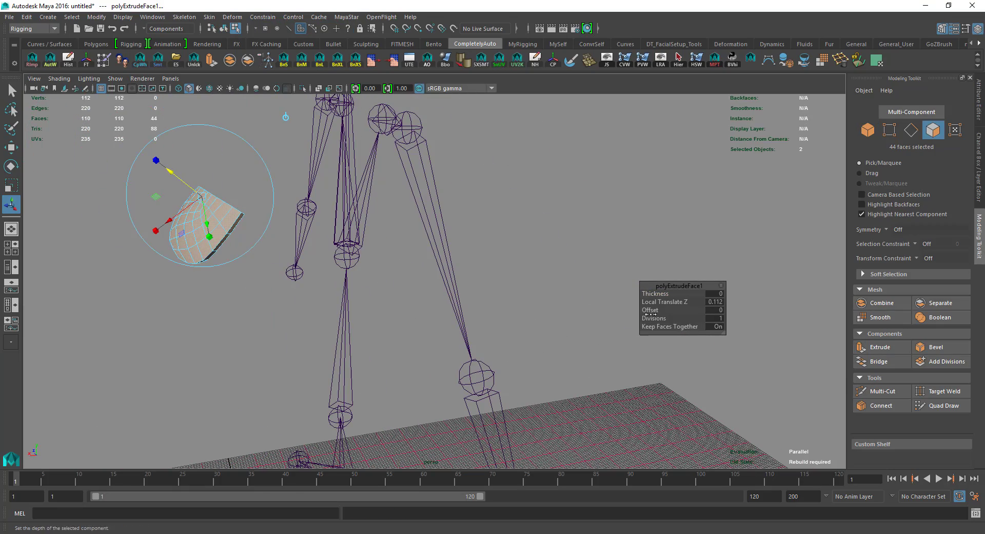
- Set the extrusion's Local Translate Z to 0.05 and deselect the faces
left_click(980, 154)
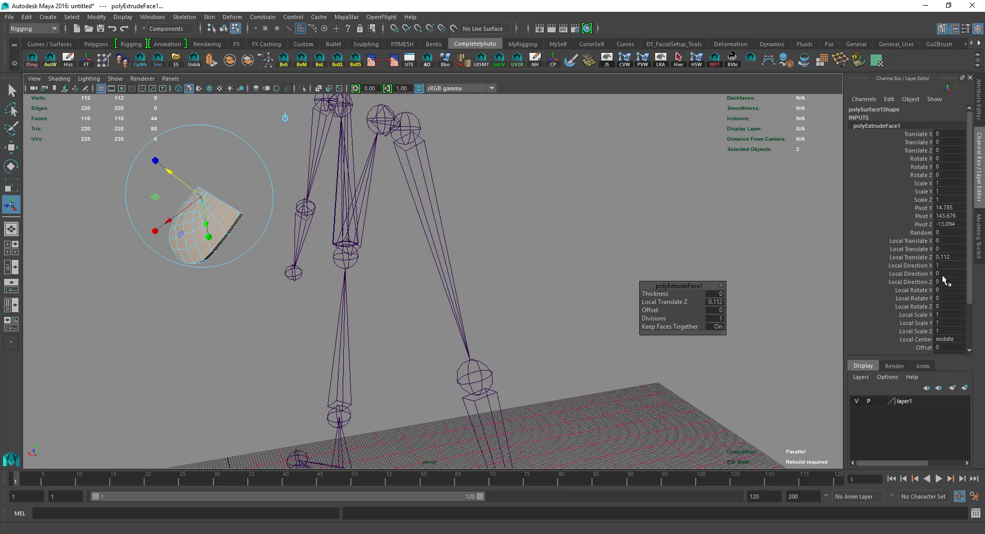
left_click(944, 257)
type("0.05")
key("Return")
left_click(240, 315)
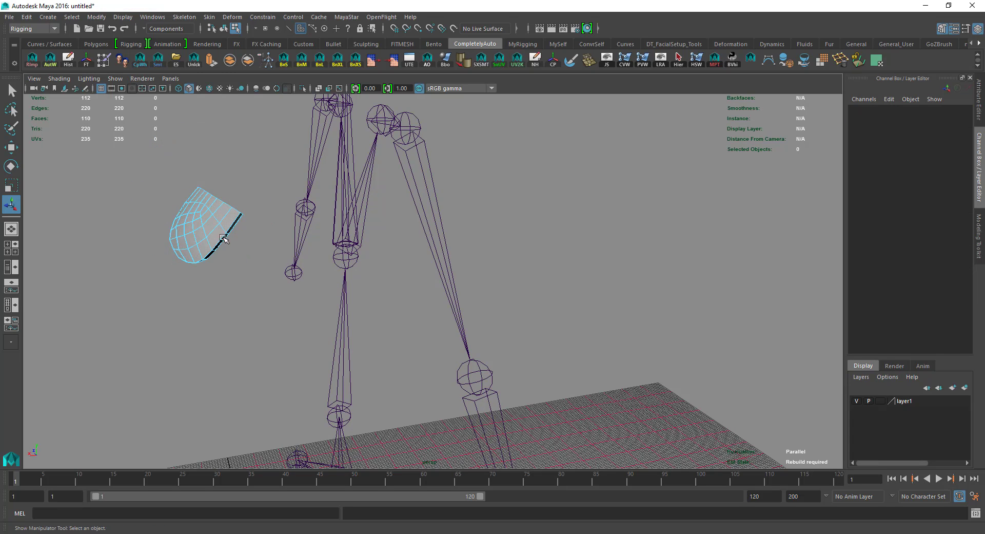
- Return to object selection mode and select the extruded pocket patch
key("F8")
left_click(277, 256)
left_click_drag(375, 284, 464, 337, "alt")
left_click(460, 354)
- Select the whole joint hierarchy under mPelvis plus the pocket patch and bind them with Interactive Bind Skin
scroll(435, 408, "down", 3)
scroll(425, 390, "down", 3)
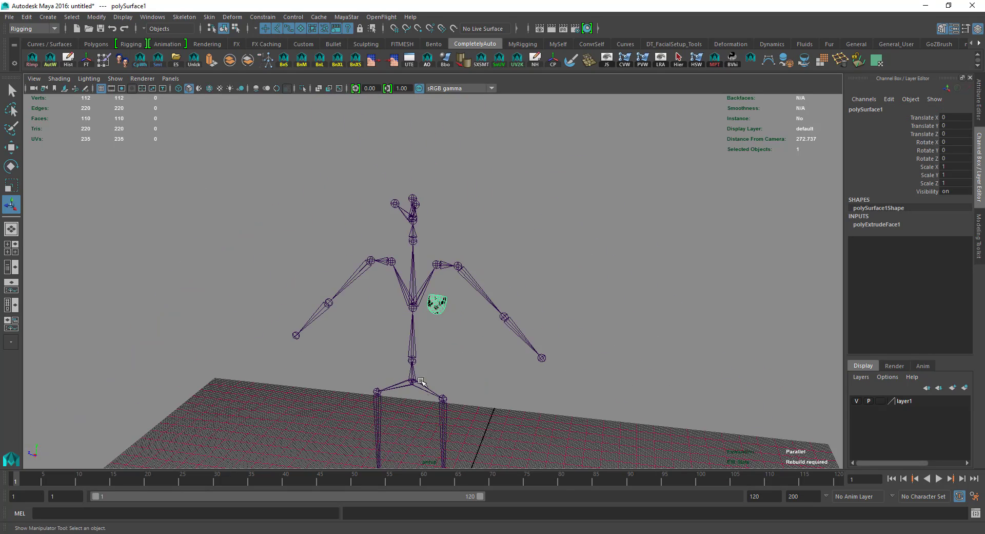
left_click(421, 387)
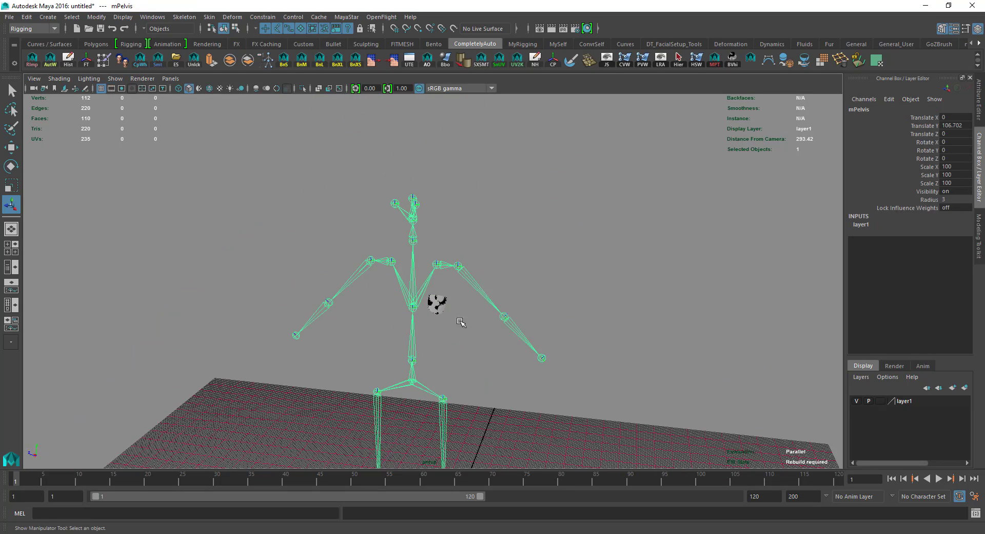
scroll(436, 303, "up", 2)
left_click_drag(359, 402, 451, 341, "alt")
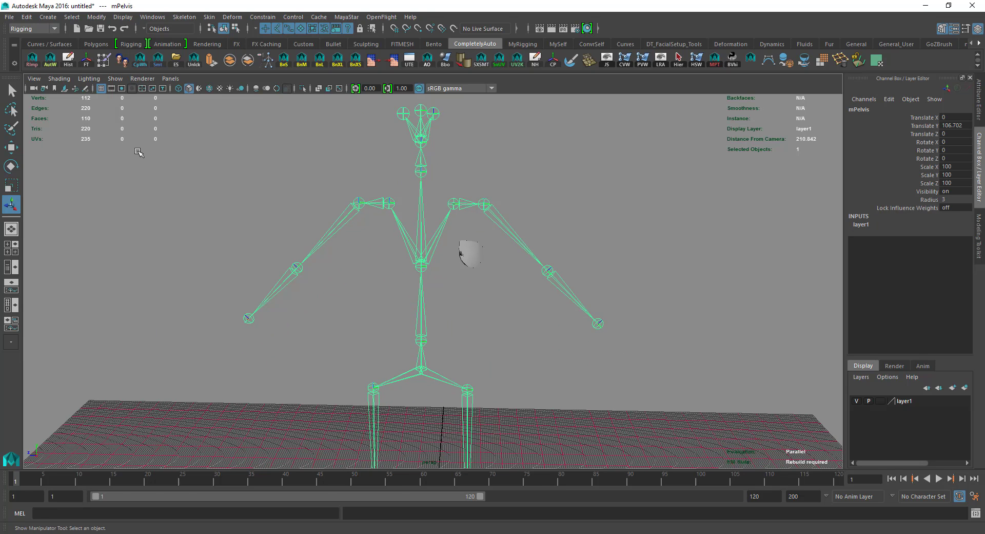
left_click(72, 17)
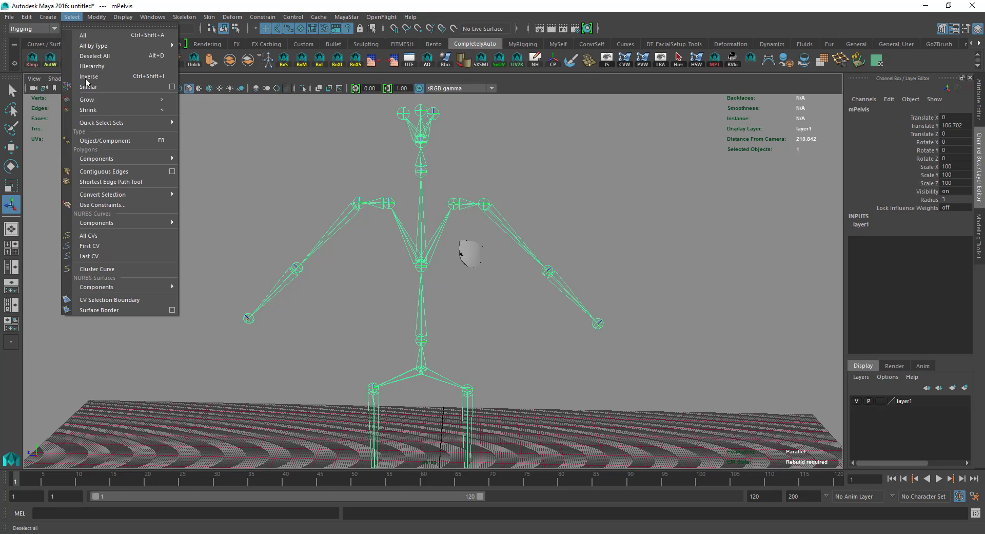
left_click(109, 77)
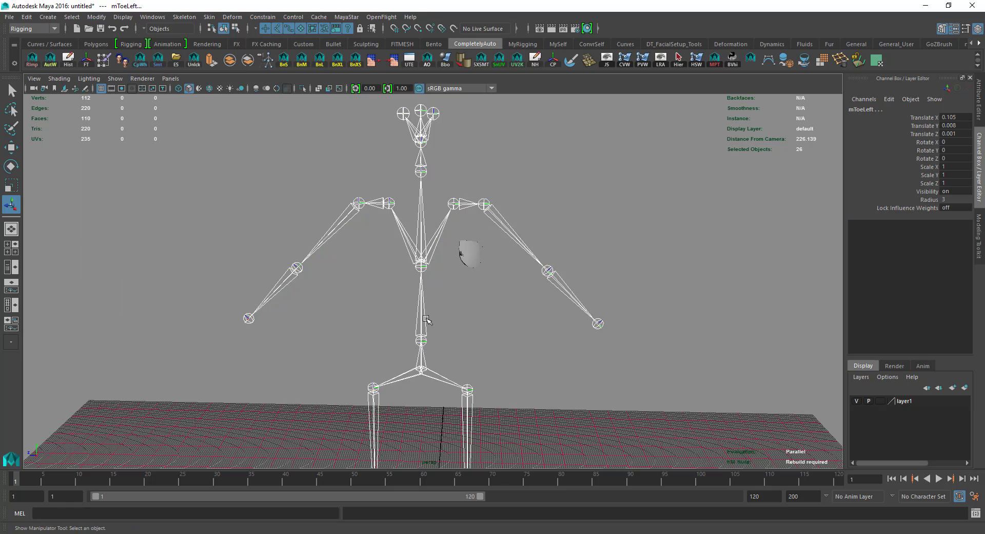
left_click(471, 254, "shift")
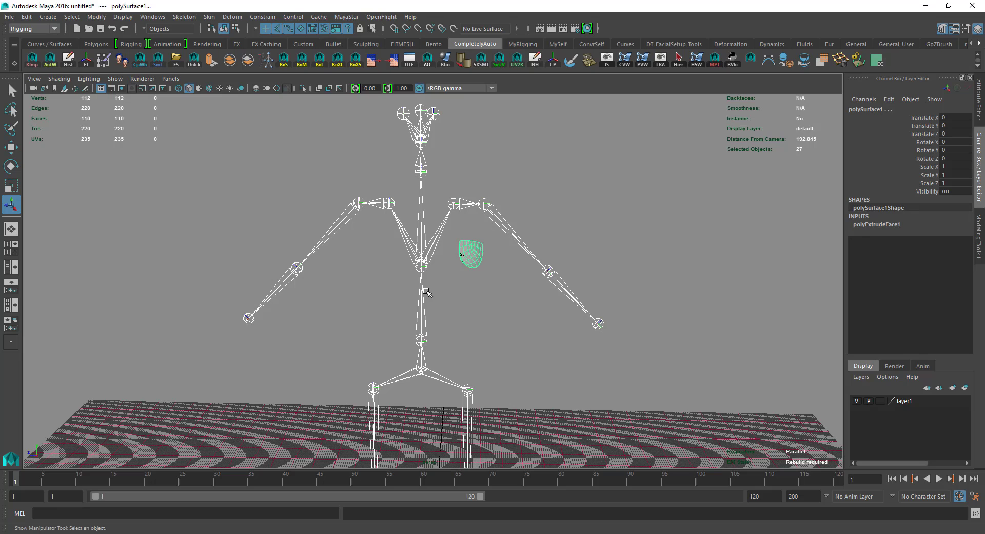
left_click(210, 17)
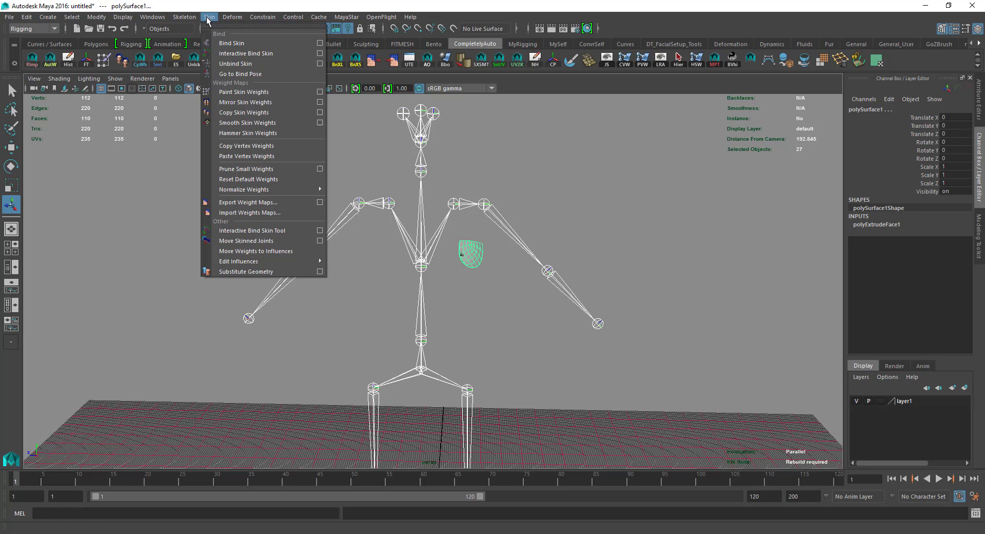
left_click(239, 53)
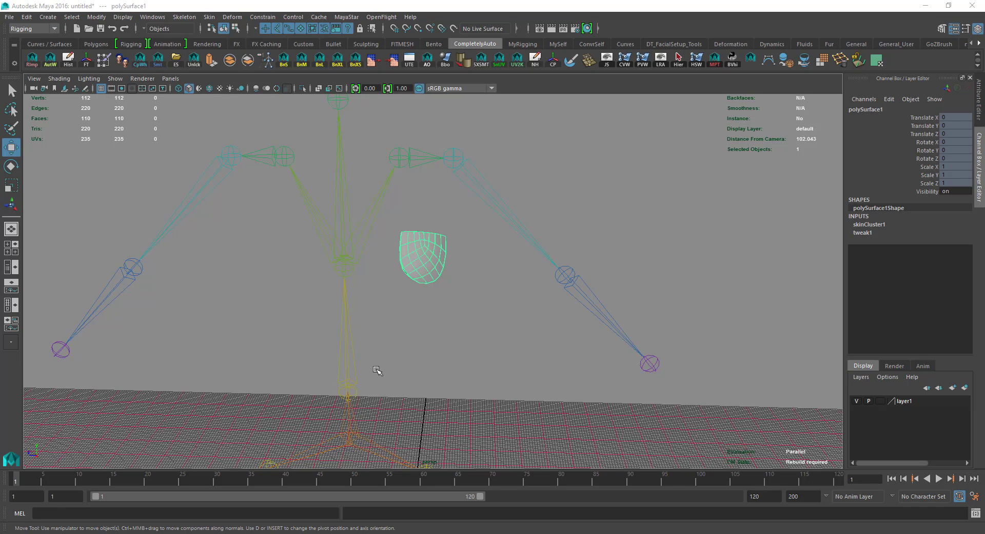
- Select the mPelvis root joint together with the pocket patch and apply Interactive Bind Skin again
left_click(365, 406)
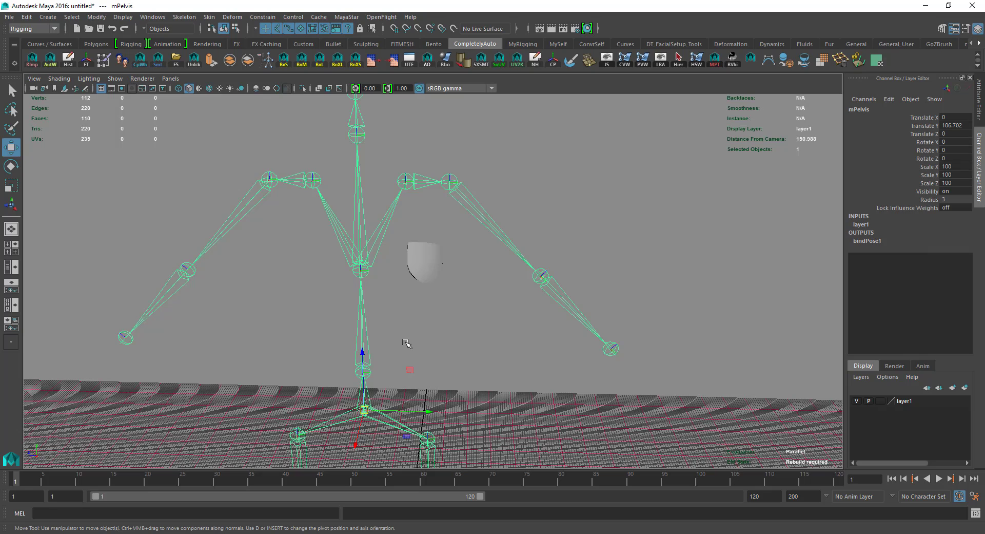
left_click(428, 265, "shift")
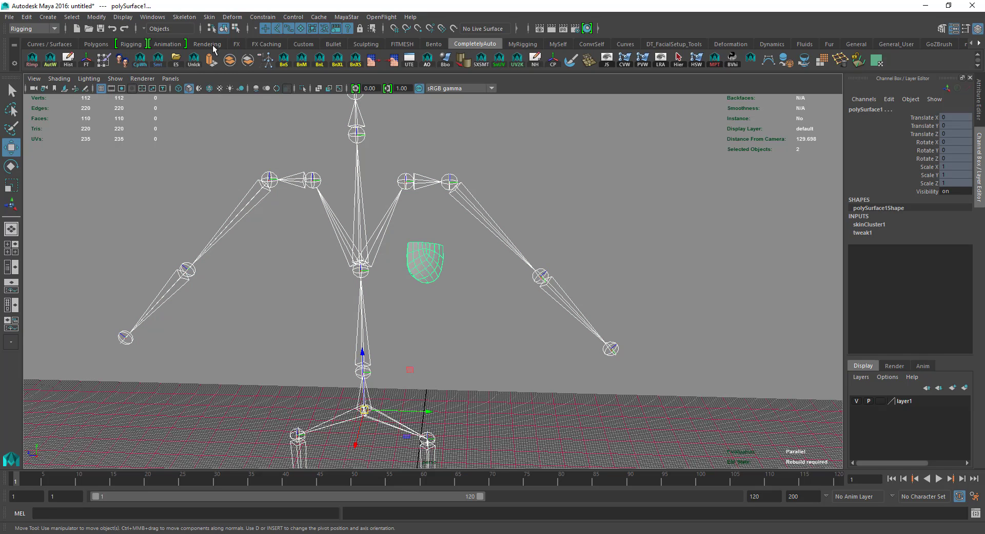
left_click(209, 17)
left_click(245, 54)
scroll(457, 270, "up", 3)
middle_click_drag(434, 227, 416, 250, "alt")
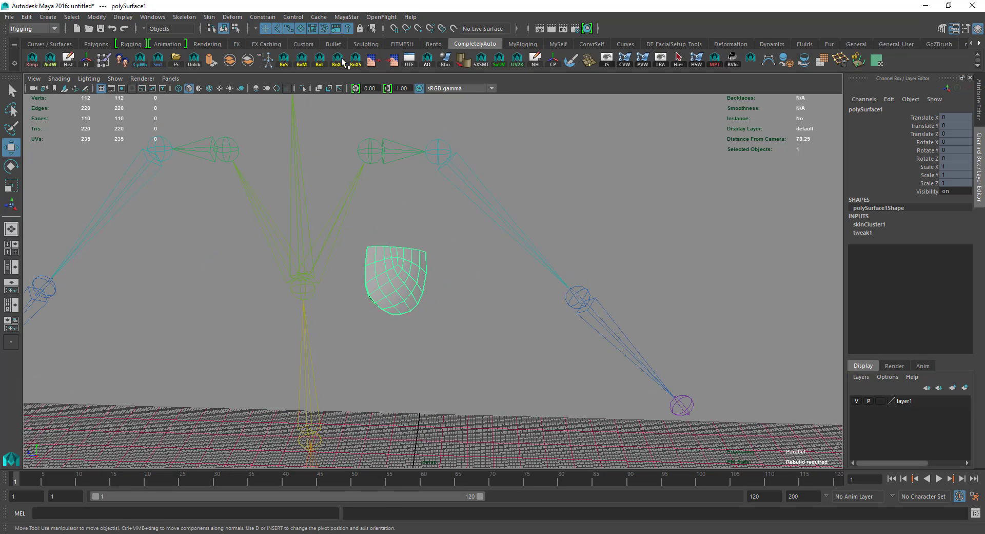
- Import pocket.weightMap from the Pocket folder in SourceImages onto the bound pocket patch
left_click(209, 16)
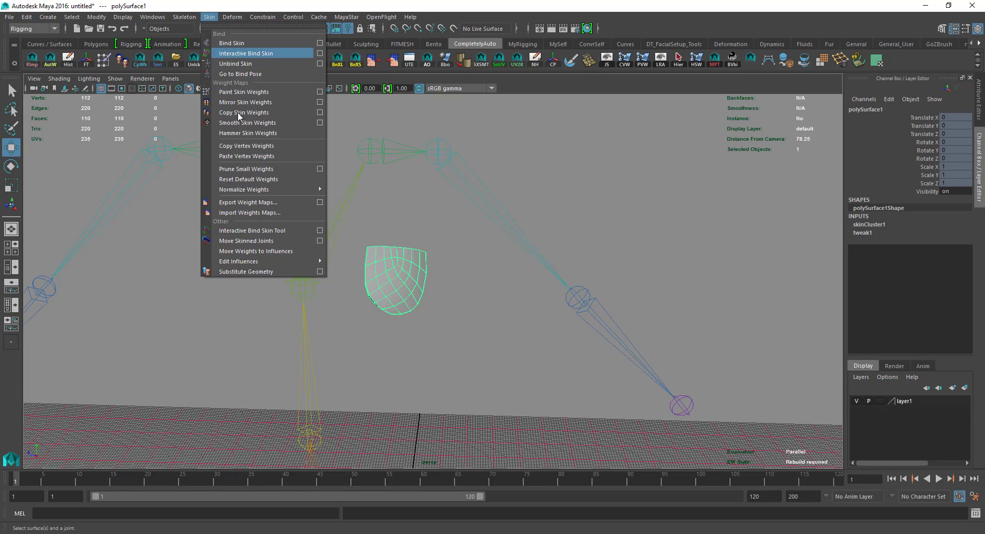
left_click(273, 213)
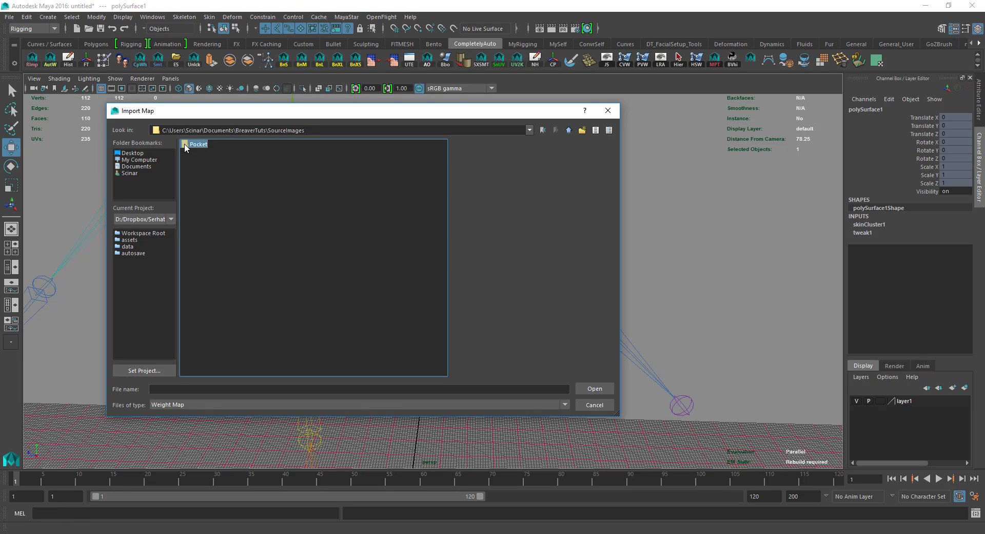
double_click(185, 146)
left_click(194, 152)
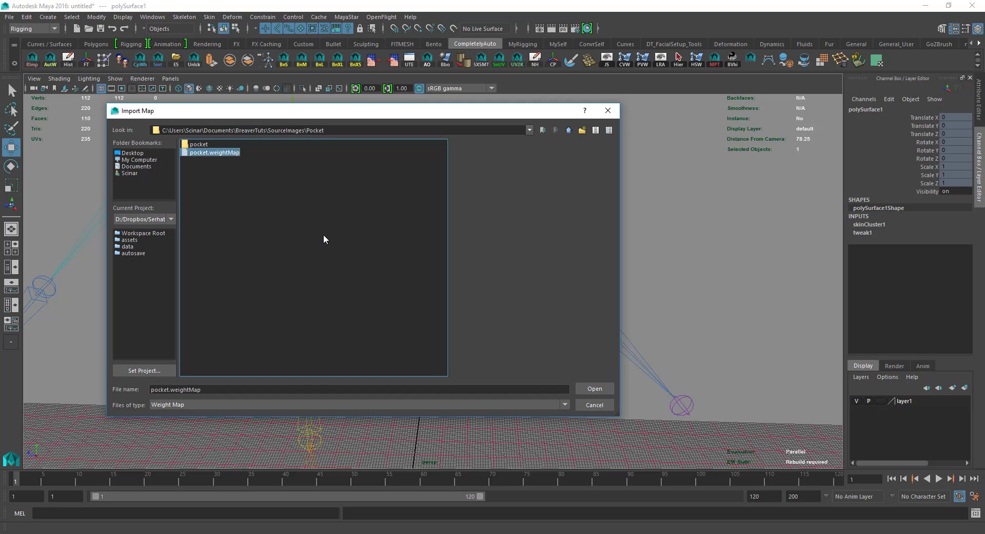
left_click(595, 389)
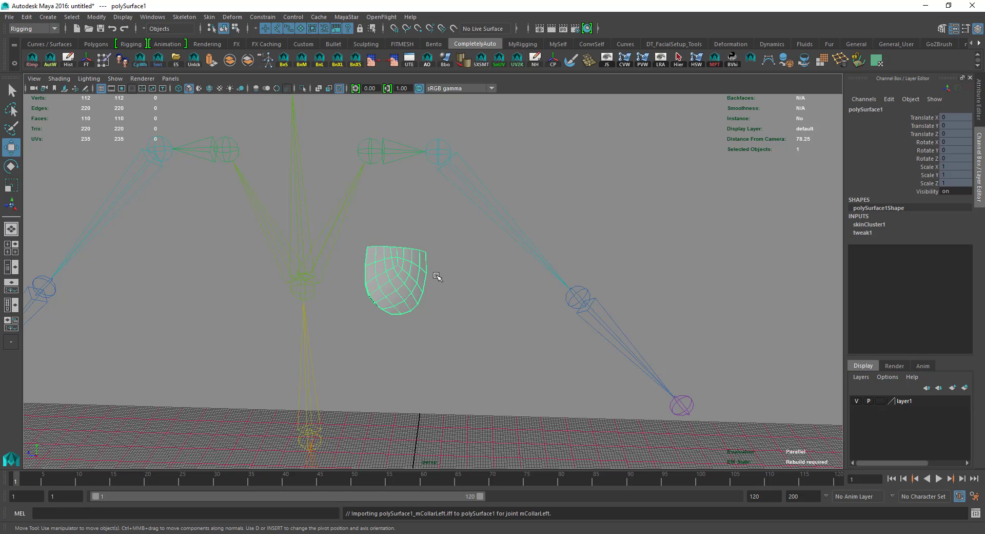
- Export the selected pocket patch to the BreaverTuts folder as pocket, using the DAE_FBX export file type
scroll(444, 283, "down", 4)
scroll(452, 298, "up", 6)
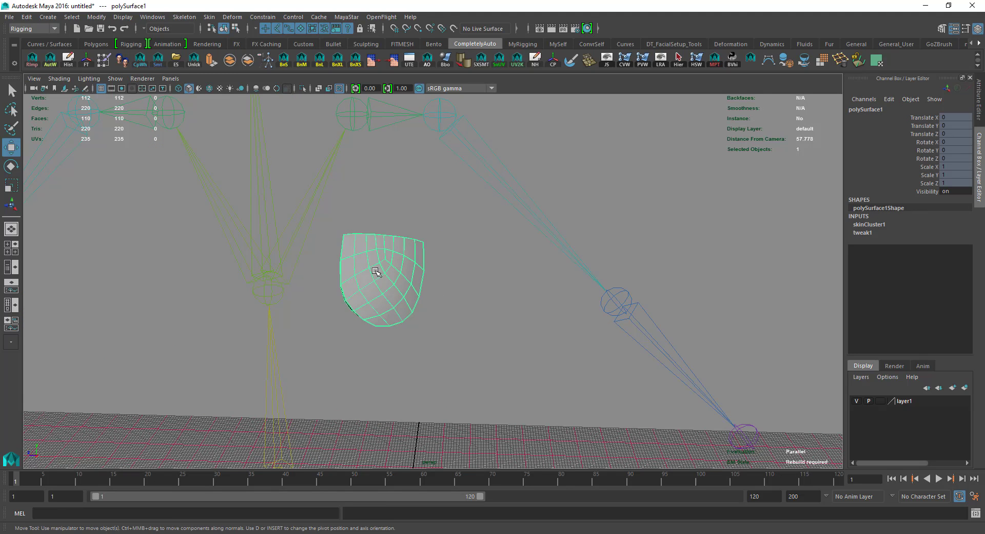
left_click(176, 59)
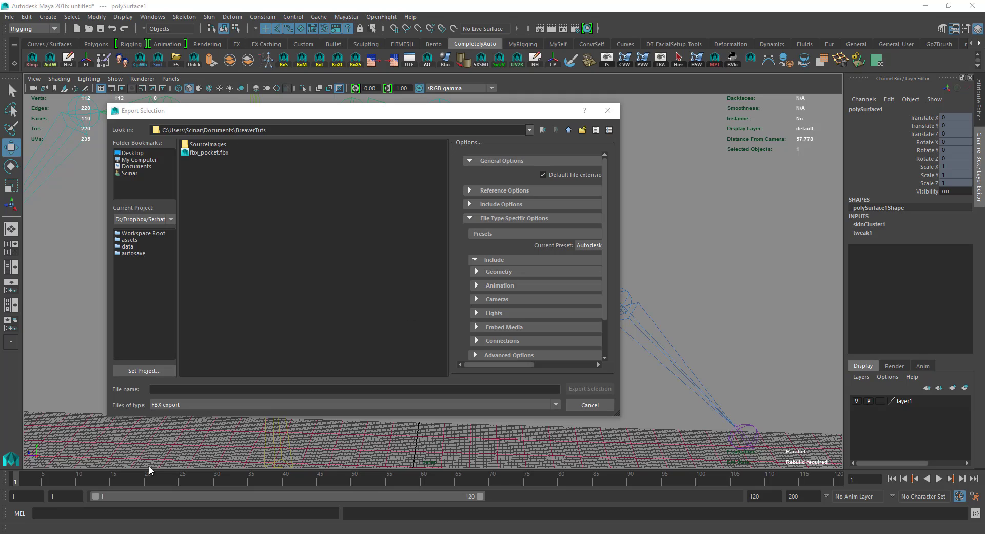
left_click(185, 389)
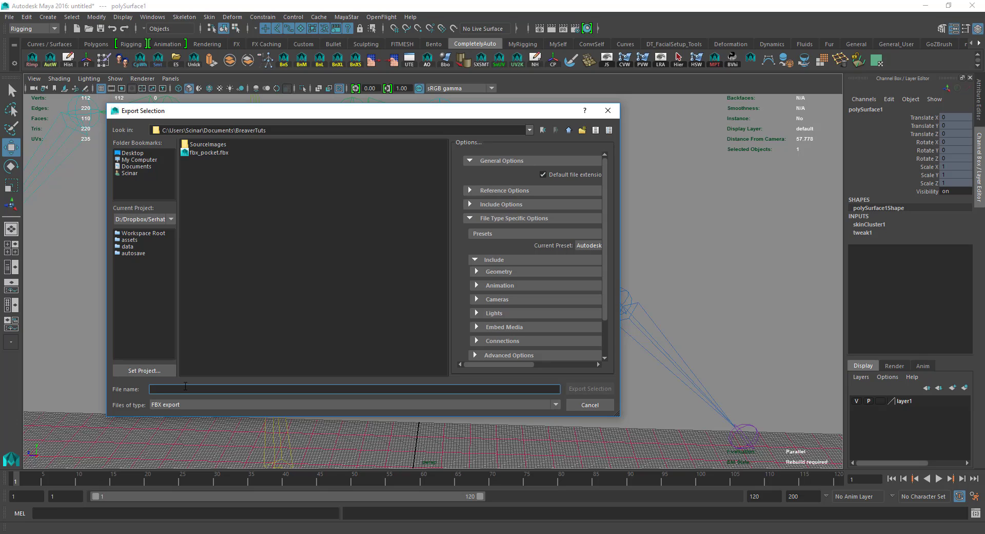
type("pocket")
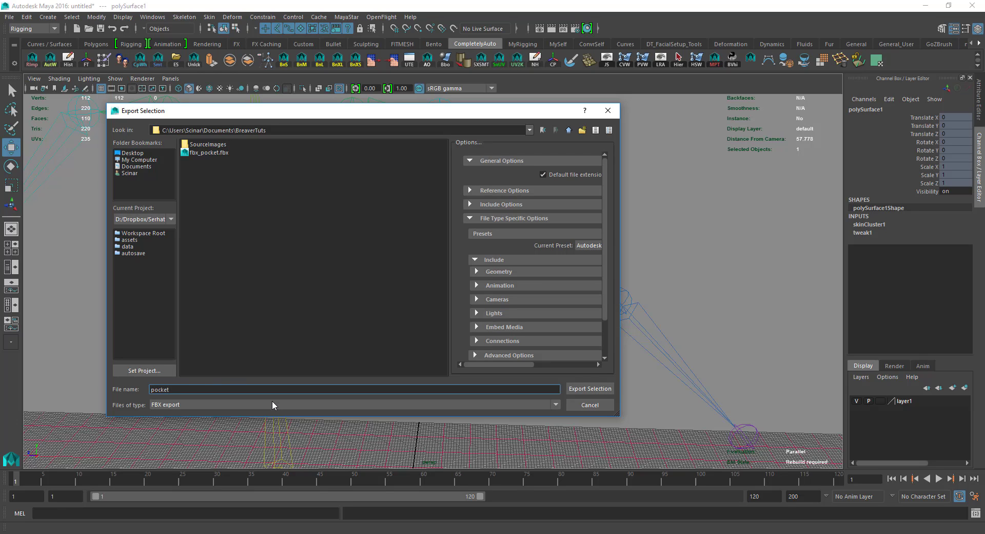
left_click(268, 403)
left_click(191, 450)
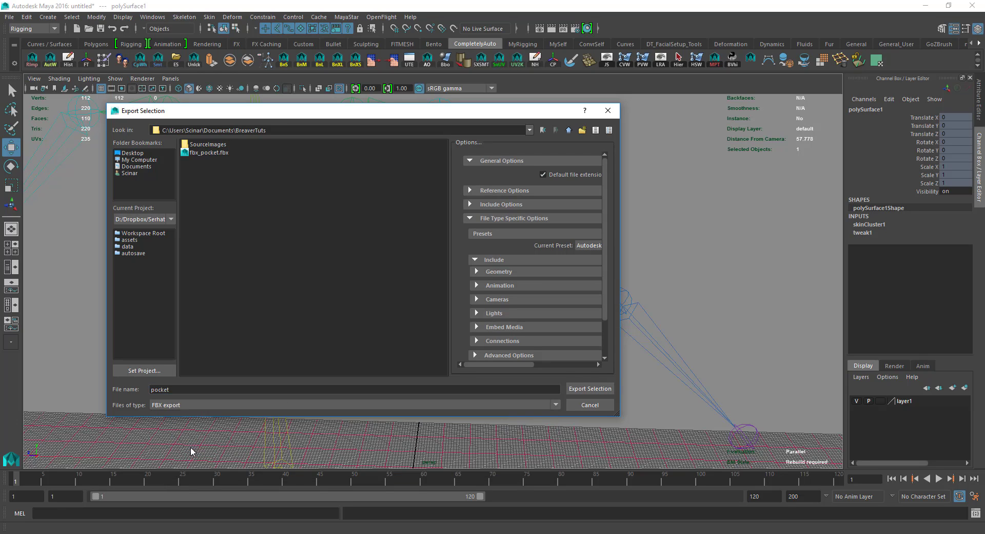
left_click(558, 391)
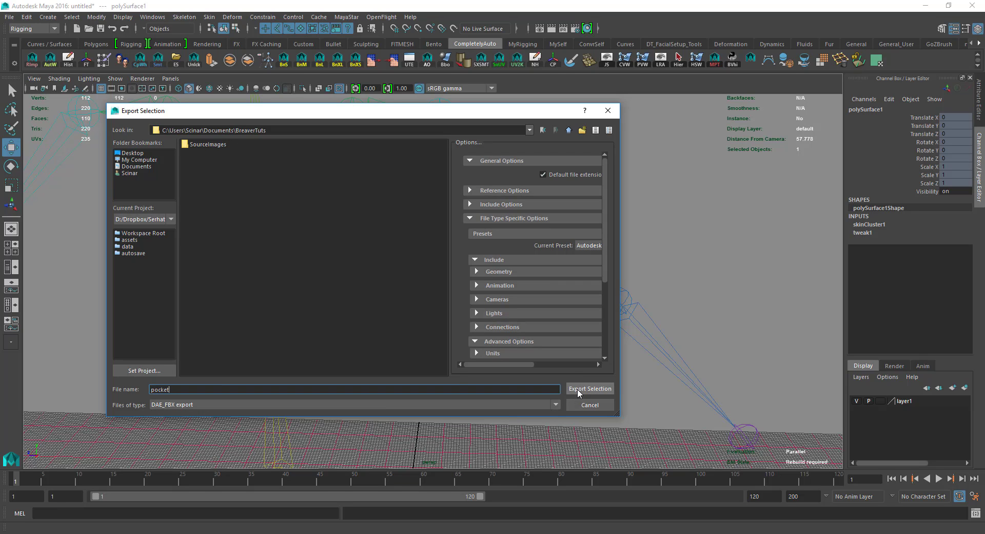
left_click(577, 388)
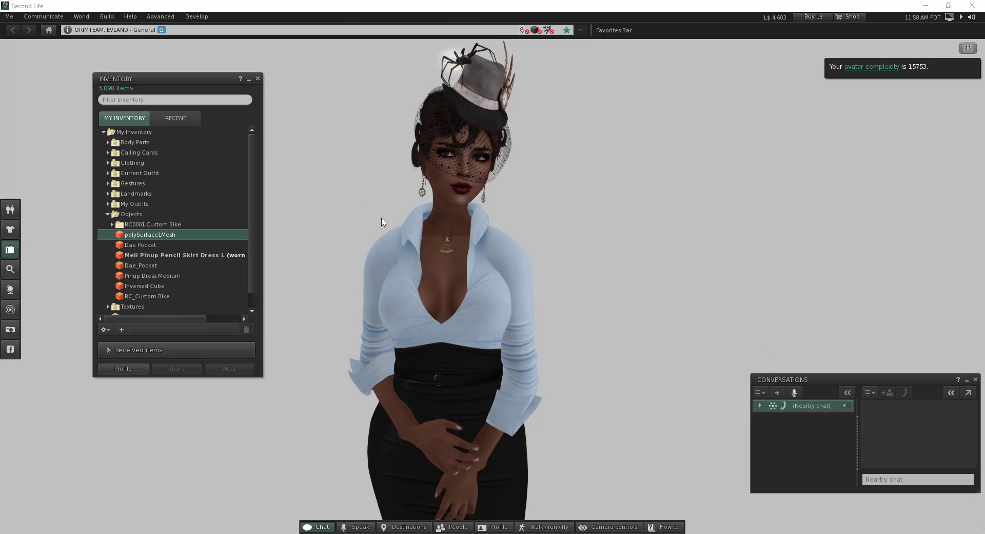
- Load the pocket DAE file from the BreaverTuts folder for a model upload in Second Life
left_click(107, 17)
mouse_move(140, 156)
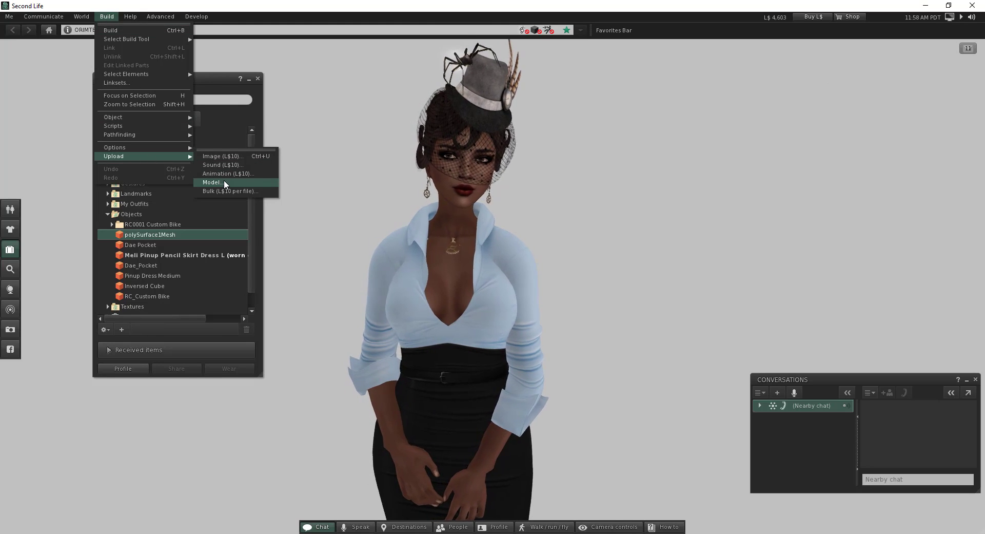
left_click(226, 183)
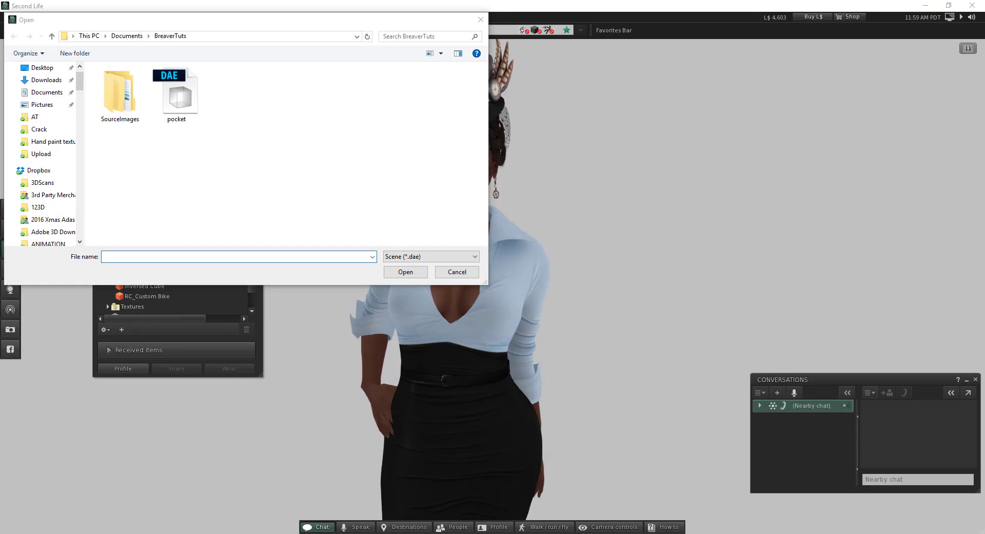
left_click(181, 104)
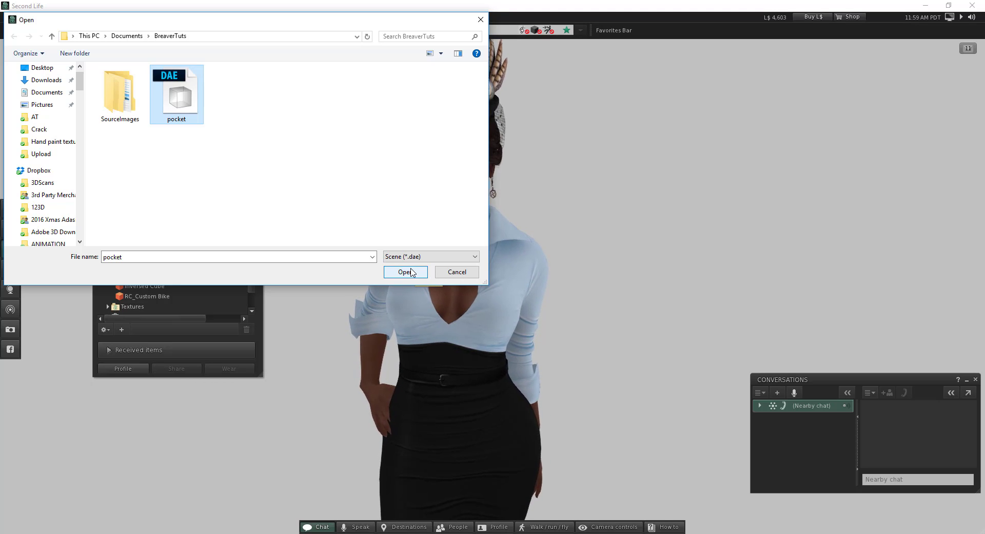
left_click(406, 272)
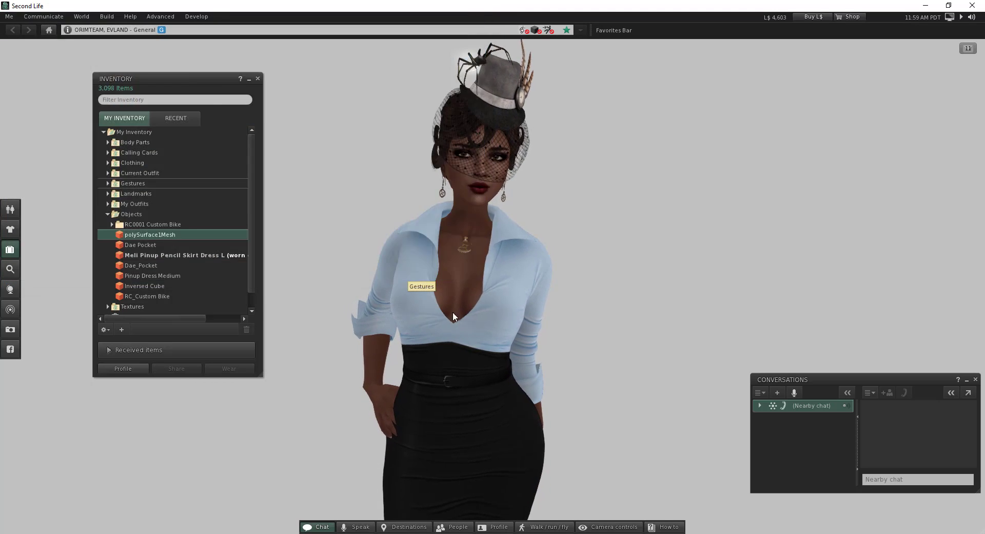
- Include skin weight in the upload options and name the model pocket L
left_click(132, 99)
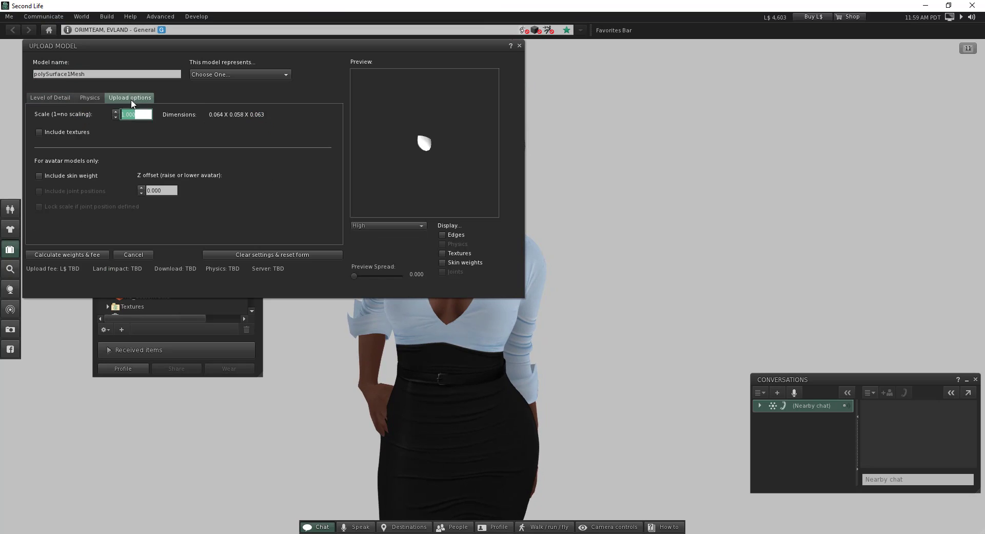
left_click(68, 173)
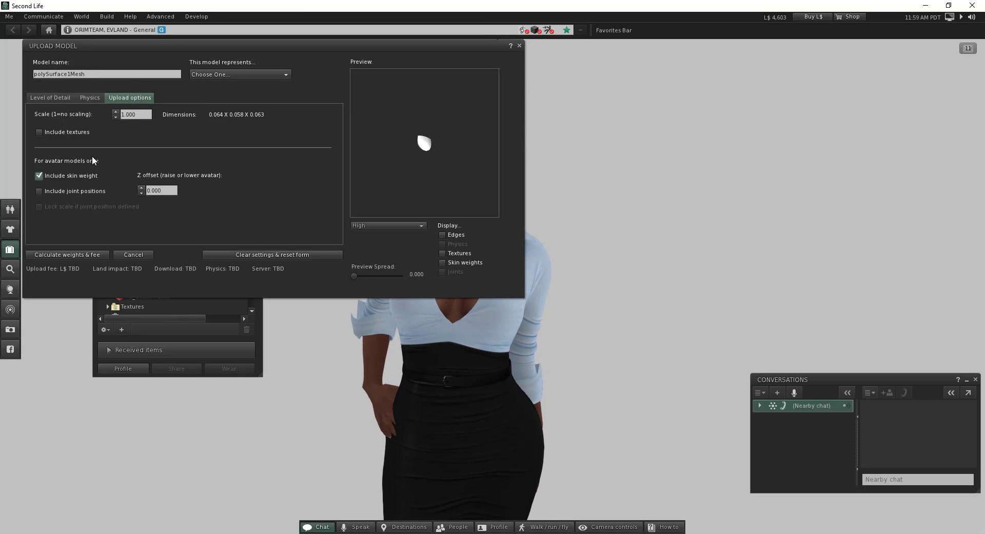
double_click(93, 71)
type("pocke")
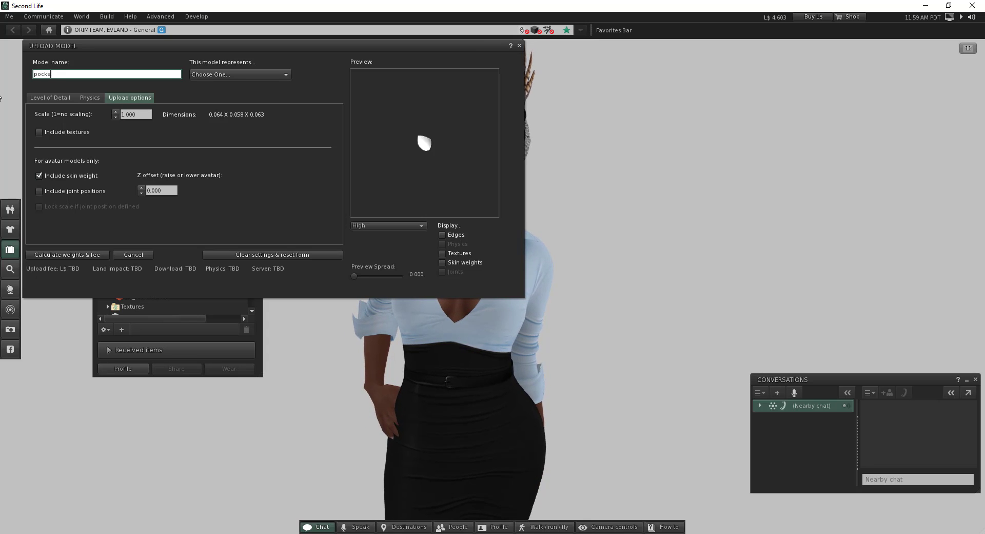
key("BackSpace")
key("BackSpace")
key("BackSpace")
key("BackSpace")
type("cket L")
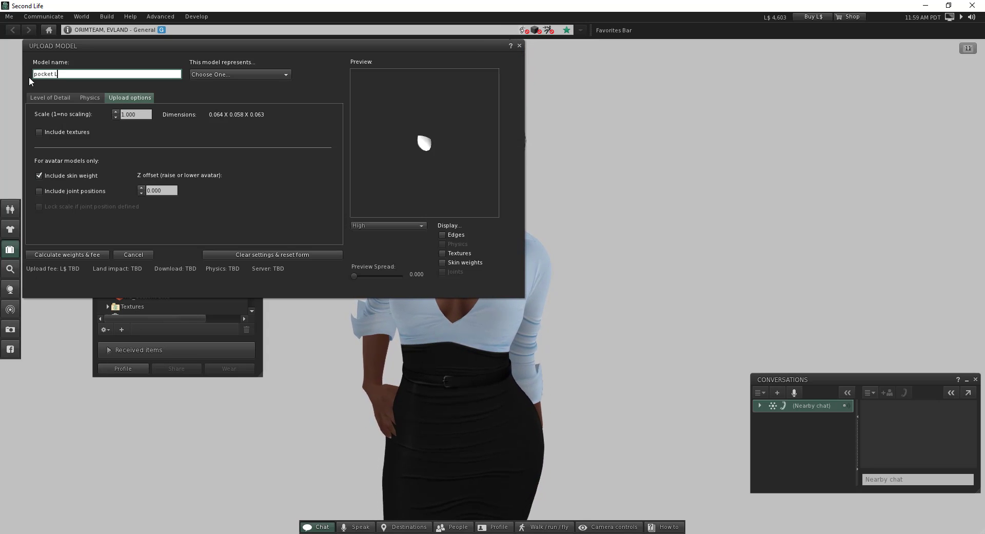
- Set the model to represent an Avatar attachment, then calculate its weights and fee and upload it
left_click(236, 75)
left_click(232, 102)
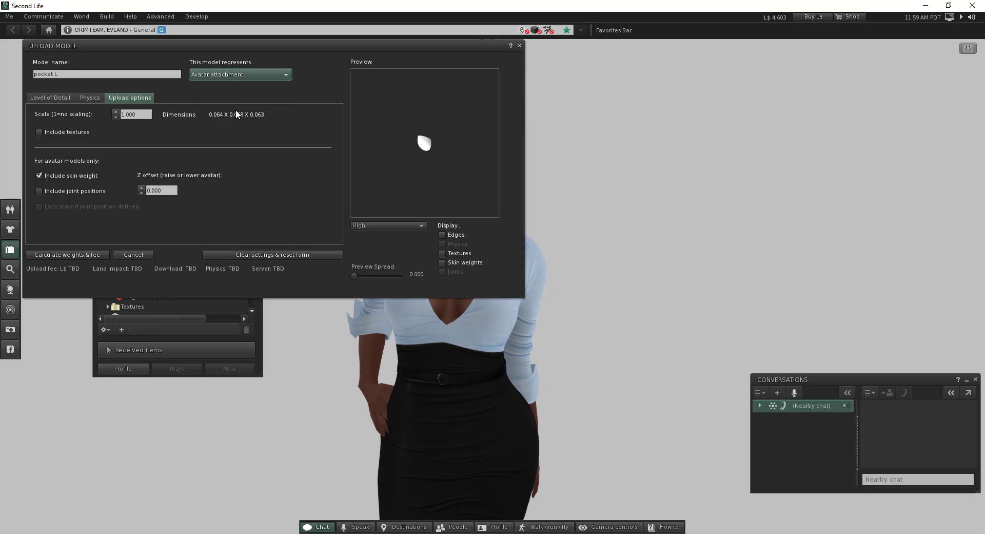
left_click(79, 254)
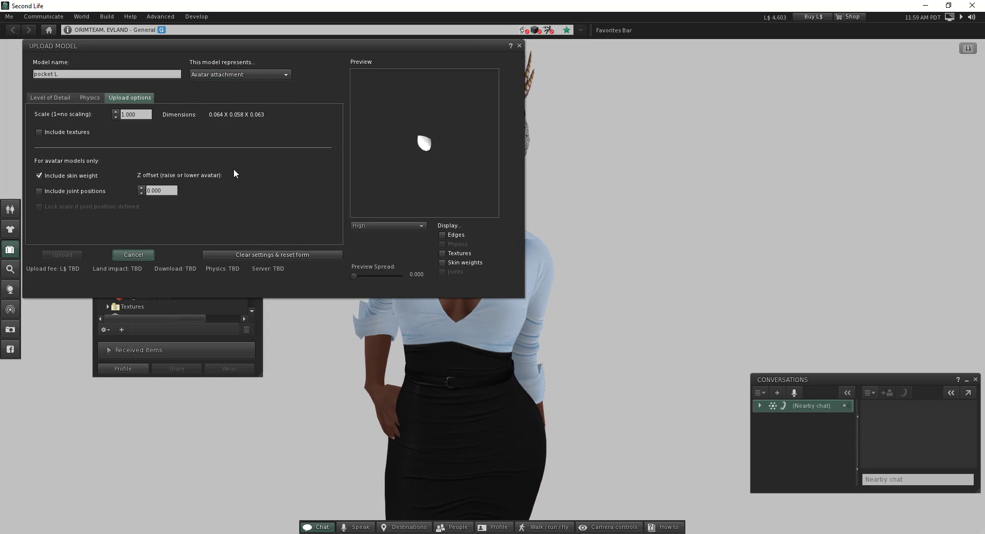
left_click(62, 255)
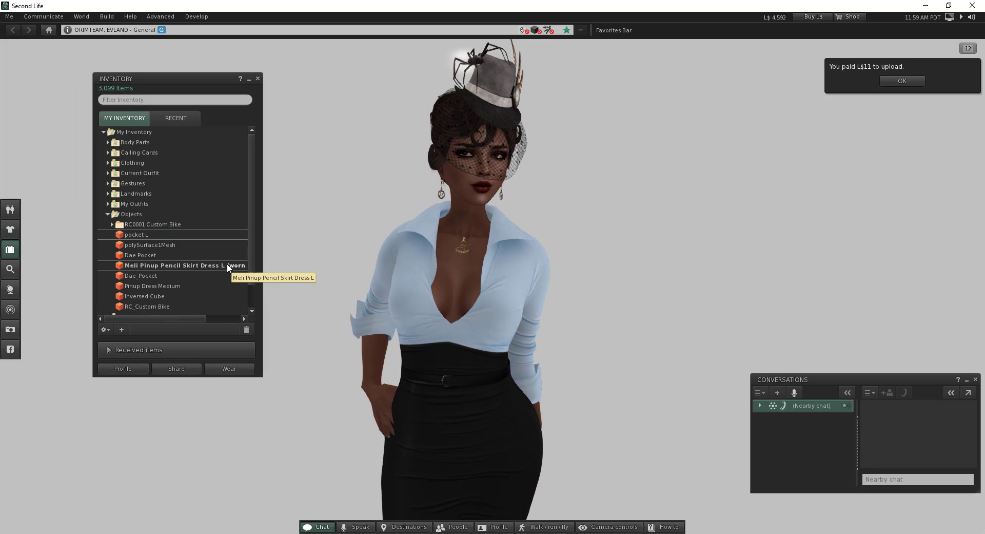
- Add the uploaded pocket L object from the inventory to the avatar and inspect its fit on the shirt
mouse_move(141, 235)
left_mouse_down()
mouse_move(142, 261)
mouse_move(140, 232)
left_mouse_up()
right_click(140, 233)
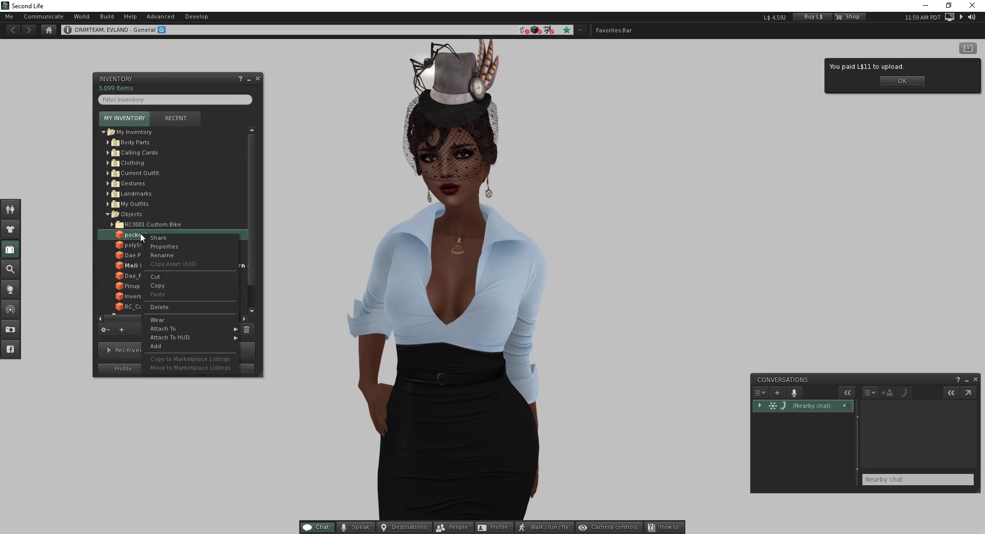
left_click(161, 344)
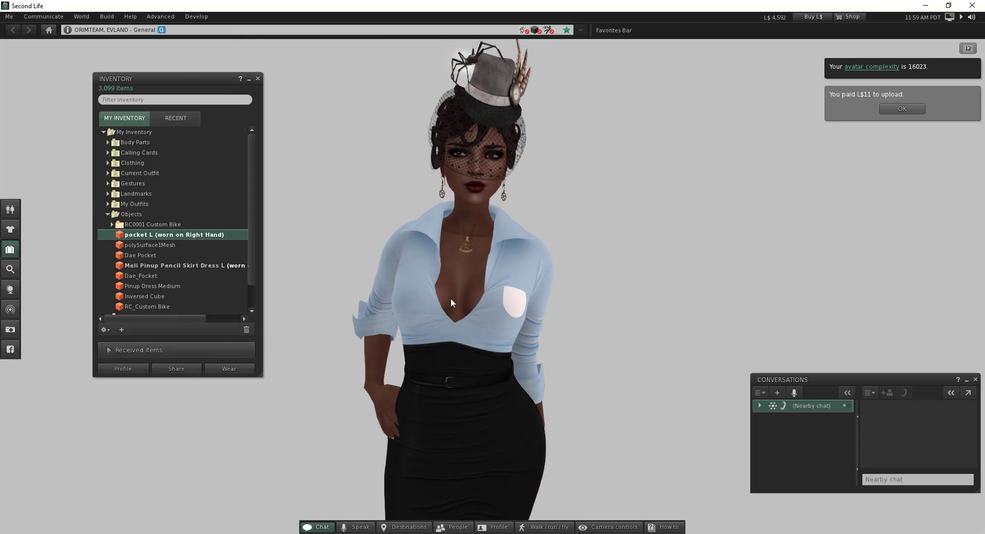
left_click(501, 305, "alt")
mouse_move(500, 304)
left_mouse_down("alt")
mouse_move(400, 304)
mouse_move(501, 307)
left_mouse_up("alt")
scroll(501, 307, "down", 2, "alt")
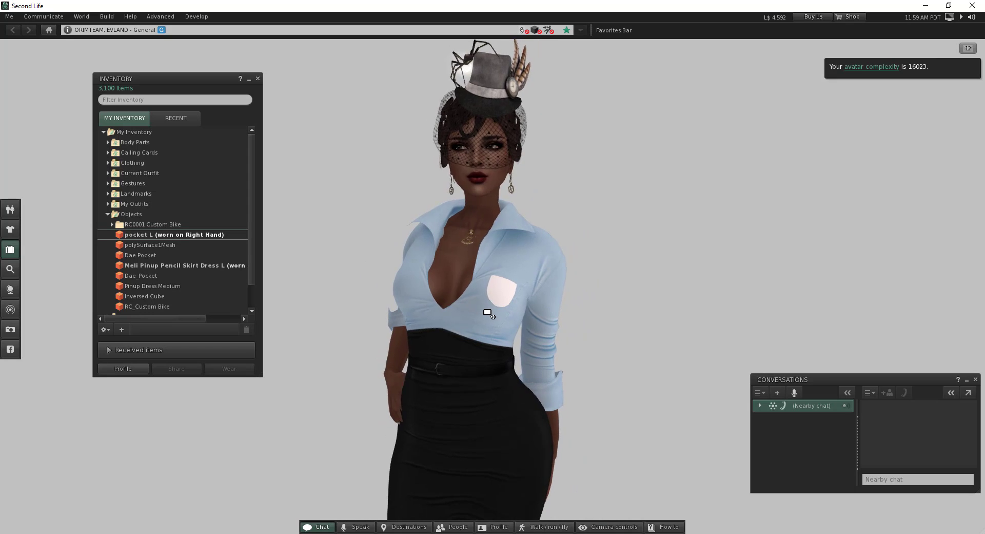